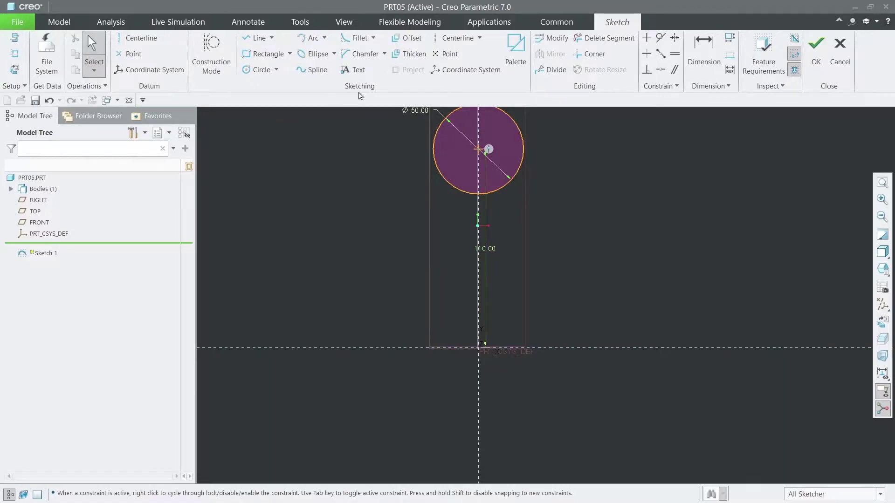
Step: Add a horizontal centerline through the sketch origin, below the circle
{"action": "left_click", "coordinate": [455, 38]}
{"action": "left_click", "coordinate": [478, 348]}
{"action": "left_click", "coordinate": [530, 348]}
{"action": "middle_click", "coordinate": [554, 294]}
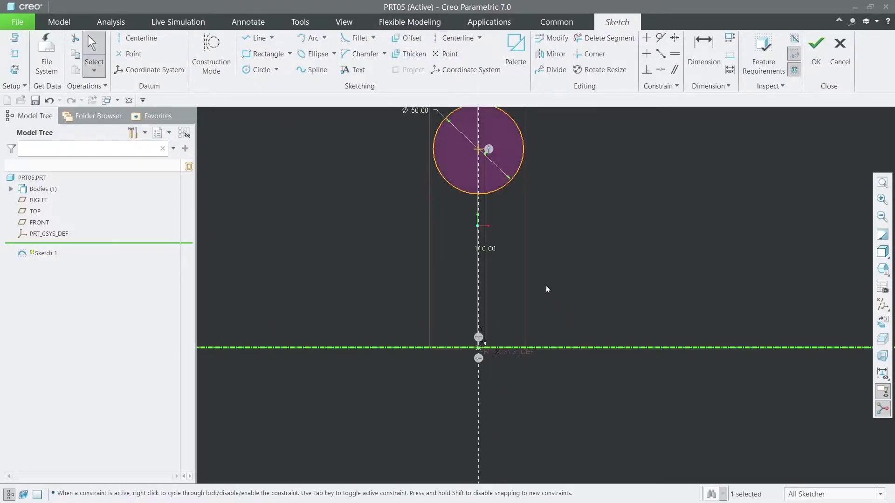
Step: Sketch a vertical line from the circle's left quadrant down to the horizontal centerline through the origin
{"action": "left_click", "coordinate": [259, 38]}
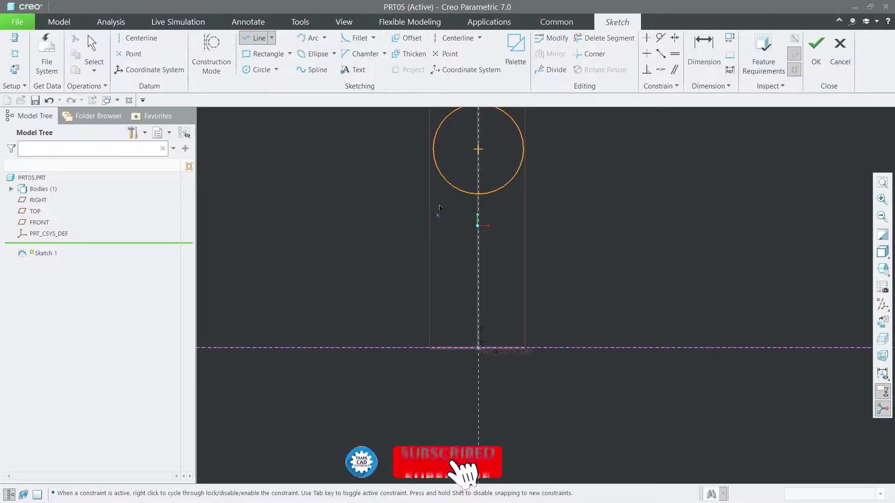
{"action": "left_click", "coordinate": [432, 149]}
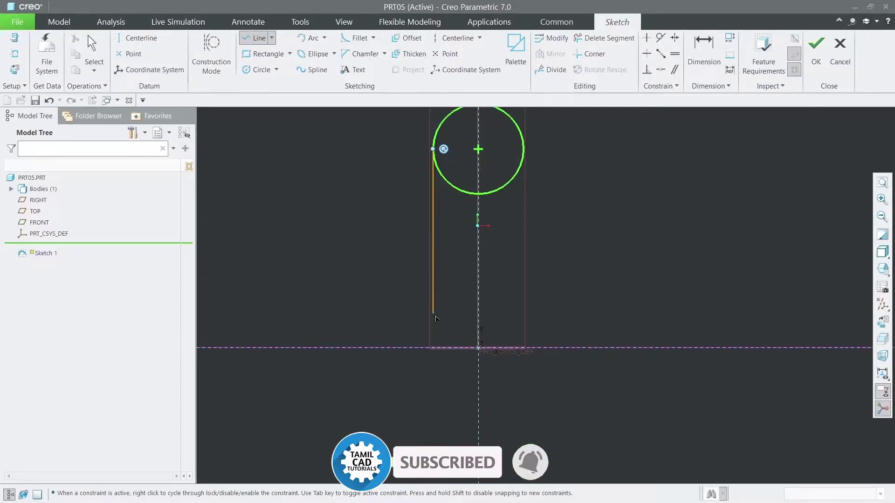
{"action": "left_click", "coordinate": [433, 348]}
{"action": "middle_click", "coordinate": [398, 286]}
{"action": "middle_click", "coordinate": [399, 286]}
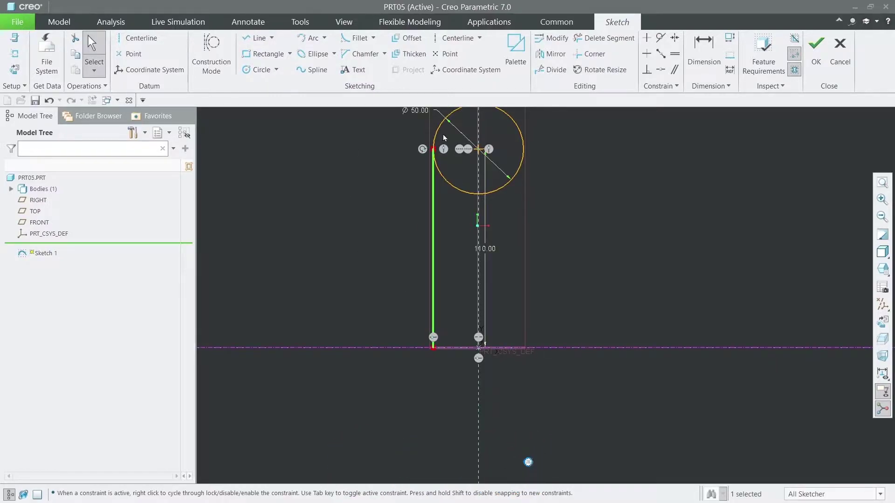
Step: Trim away the circle's lower-left quarter between the vertical line and the vertical axis
{"action": "left_click", "coordinate": [604, 38]}
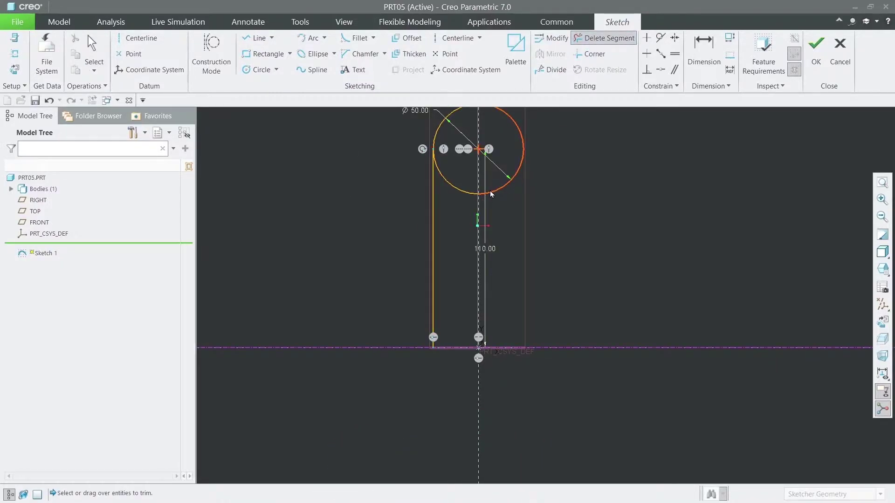
{"action": "left_click", "coordinate": [470, 195]}
{"action": "middle_click", "coordinate": [582, 170]}
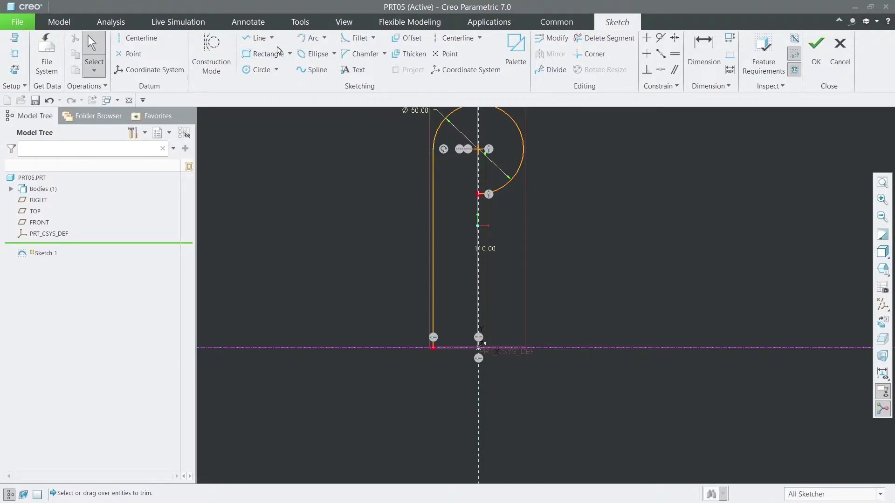
Step: Add a horizontal datum centerline through the center of the trimmed circle
{"action": "left_click", "coordinate": [158, 40]}
{"action": "left_click", "coordinate": [478, 148]}
{"action": "left_click", "coordinate": [550, 152]}
{"action": "middle_click", "coordinate": [408, 174]}
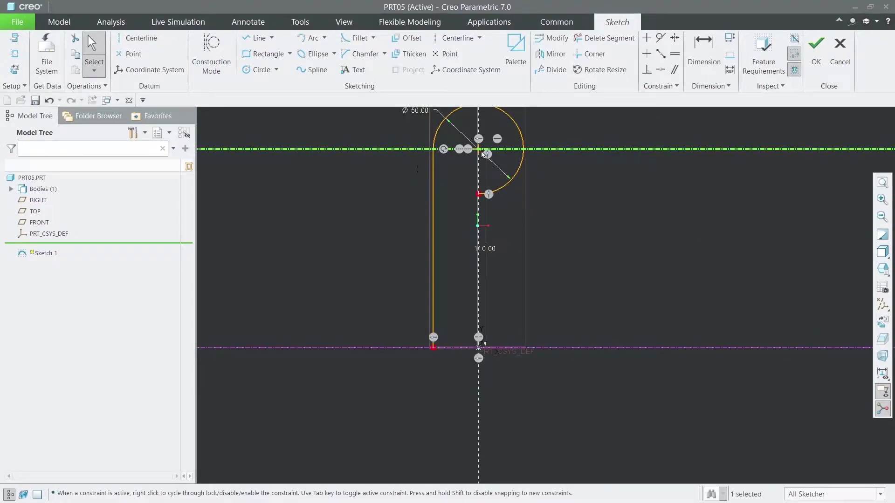
Step: Trim away the circle's lower-right quarter below the new centerline, leaving only the upper semicircle
{"action": "left_click", "coordinate": [596, 39]}
{"action": "left_click", "coordinate": [518, 171]}
{"action": "middle_click", "coordinate": [518, 223]}
{"action": "left_click", "coordinate": [502, 149]}
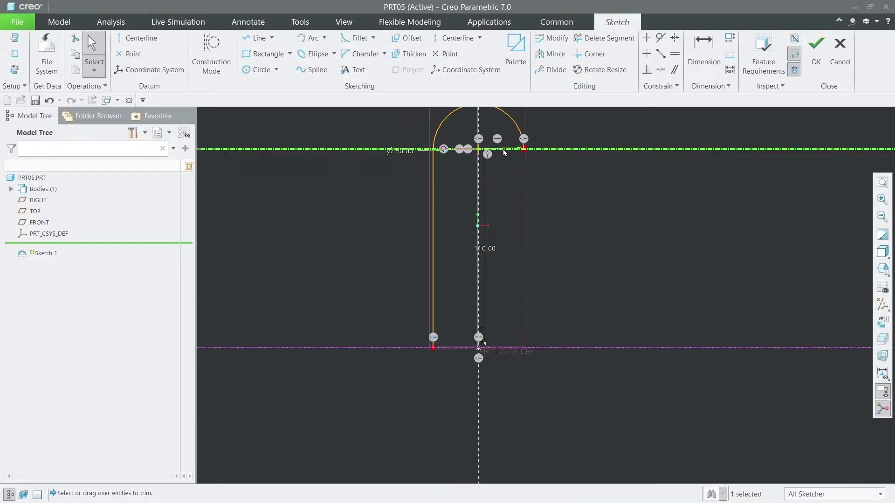
{"action": "scroll", "coordinate": [509, 223], "scroll_direction": "down", "scroll_amount": 3}
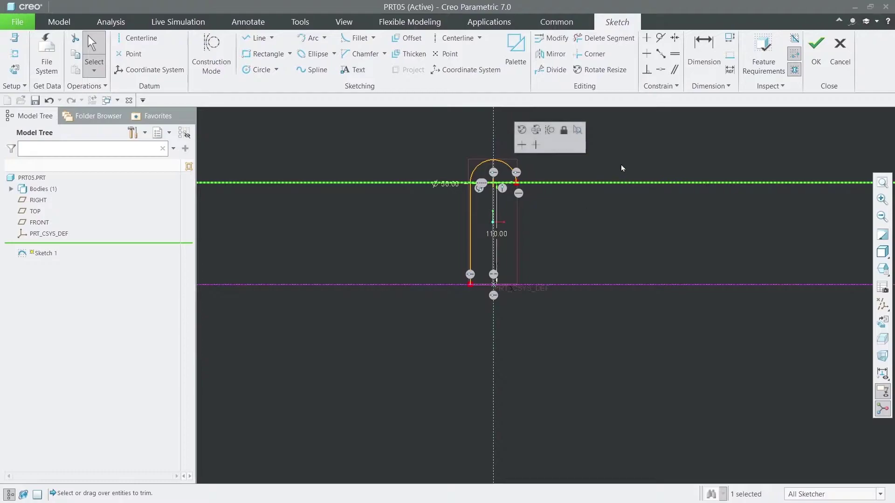
{"action": "left_click", "coordinate": [319, 140]}
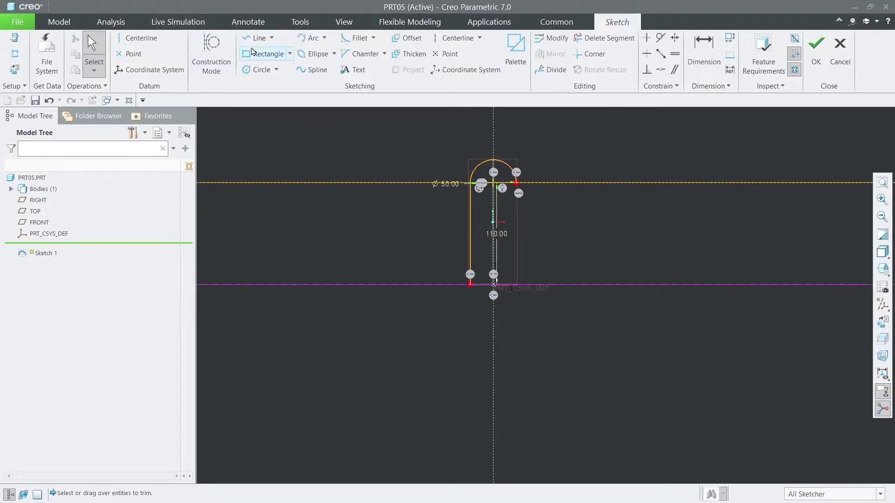
Step: Sketch a slightly sloped line from the semicircle's right end outward to the right, rising about 45
{"action": "left_click", "coordinate": [256, 38]}
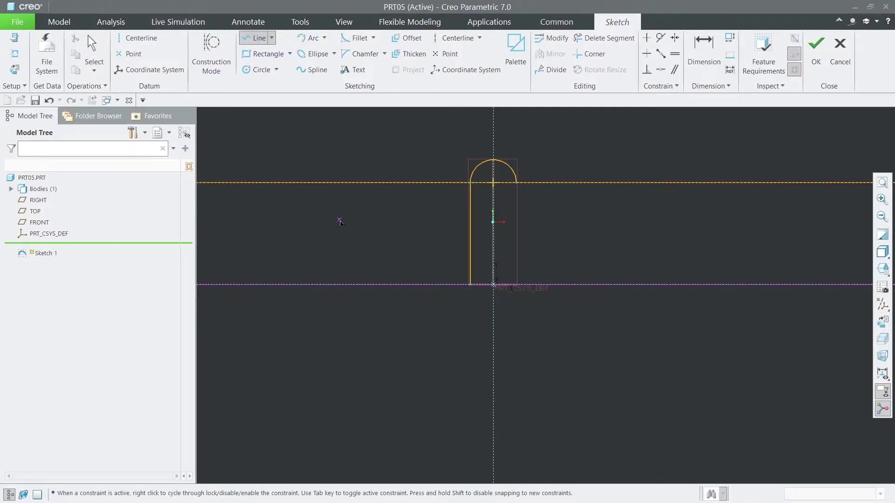
{"action": "left_click", "coordinate": [516, 183]}
{"action": "scroll", "coordinate": [497, 244], "scroll_direction": "down", "scroll_amount": 4}
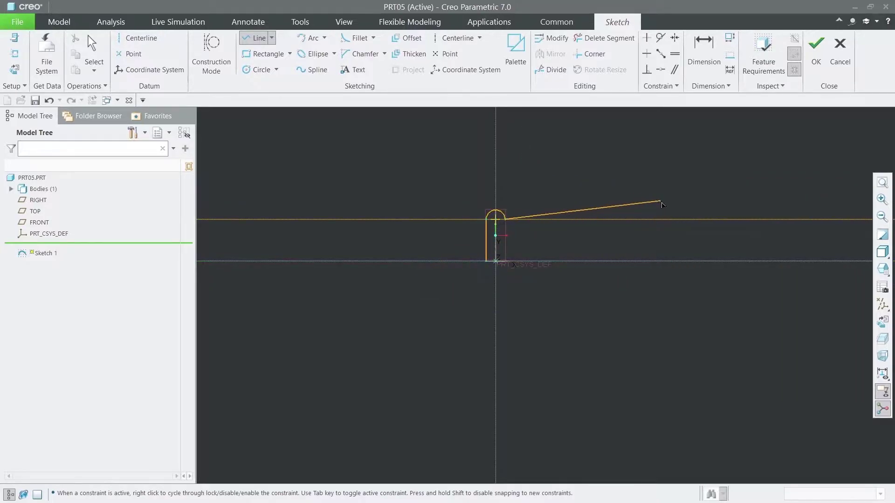
{"action": "left_click", "coordinate": [693, 204]}
{"action": "middle_click", "coordinate": [659, 180]}
{"action": "middle_click", "coordinate": [643, 178]}
{"action": "scroll", "coordinate": [644, 179], "scroll_direction": "up", "scroll_amount": 1}
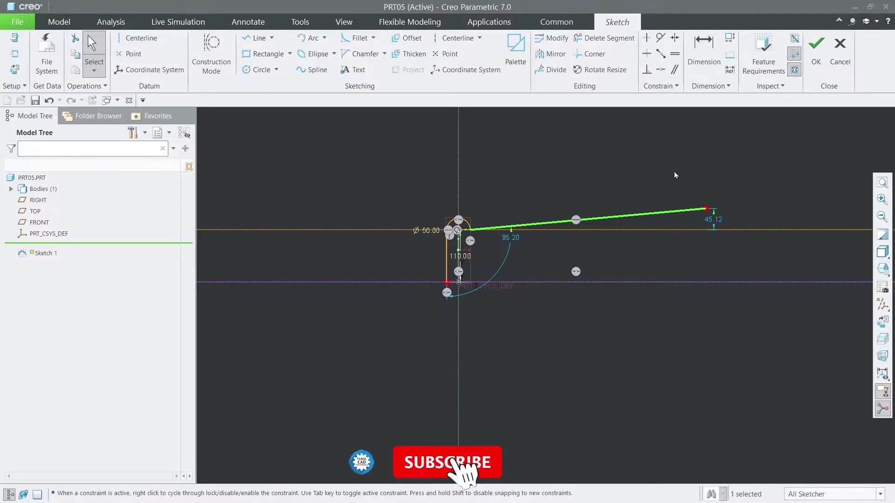
Step: Dimension the sloped line's horizontal length as 500
{"action": "left_click", "coordinate": [703, 51]}
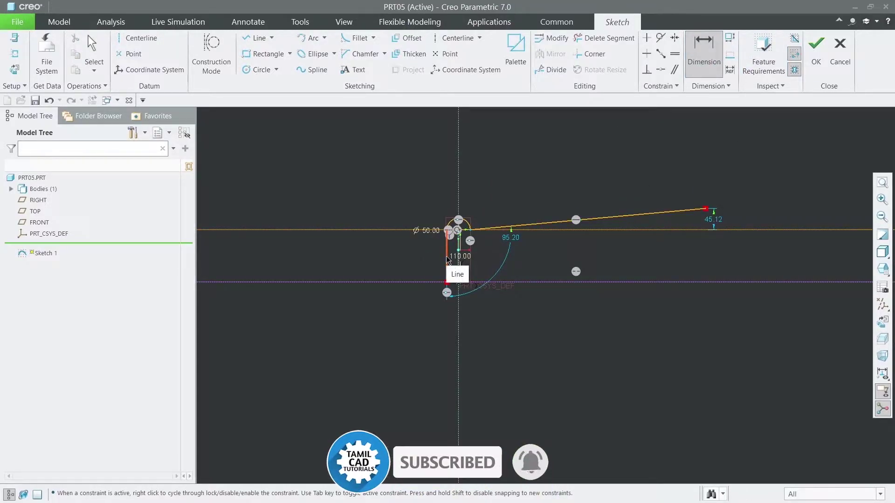
{"action": "scroll", "coordinate": [462, 229], "scroll_direction": "up", "scroll_amount": 5}
{"action": "scroll", "coordinate": [477, 268], "scroll_direction": "down", "scroll_amount": 6}
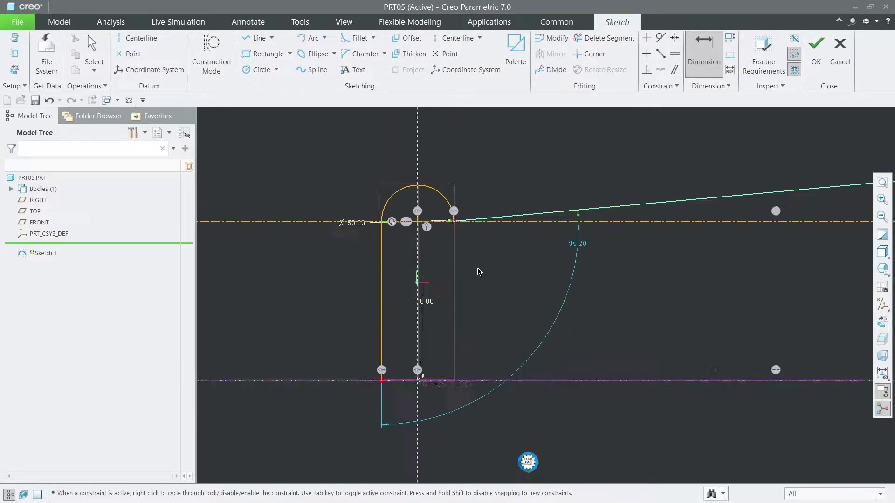
{"action": "left_click", "coordinate": [719, 239]}
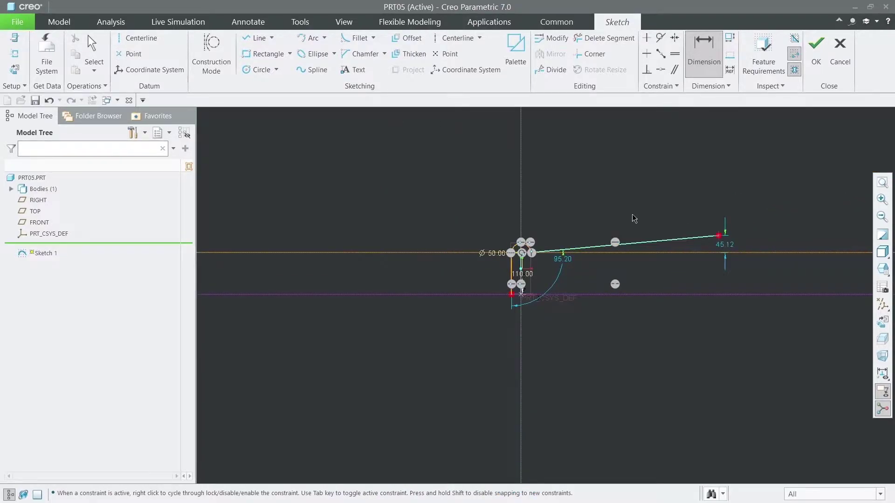
{"action": "middle_click", "coordinate": [621, 194]}
{"action": "type", "text": "500"}
{"action": "key", "text": "Return"}
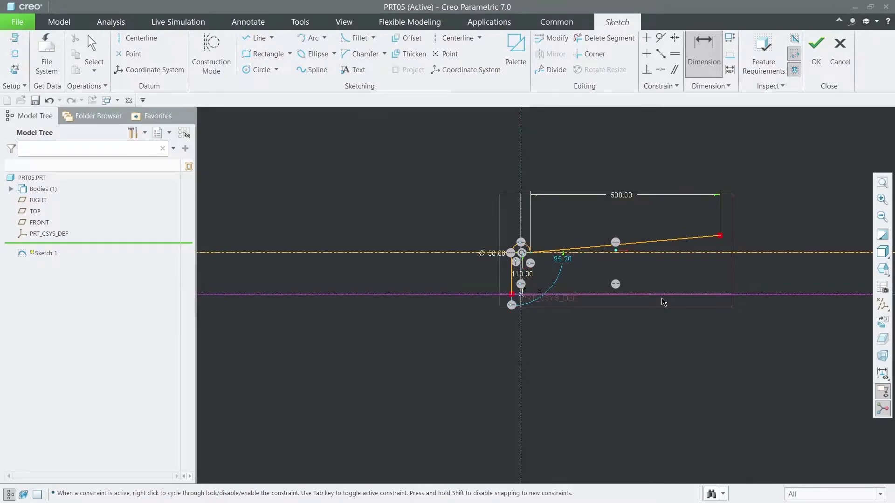
Step: Dimension the height of the sloped line's right end above the bottom centerline as 250/2
{"action": "left_click", "coordinate": [713, 294]}
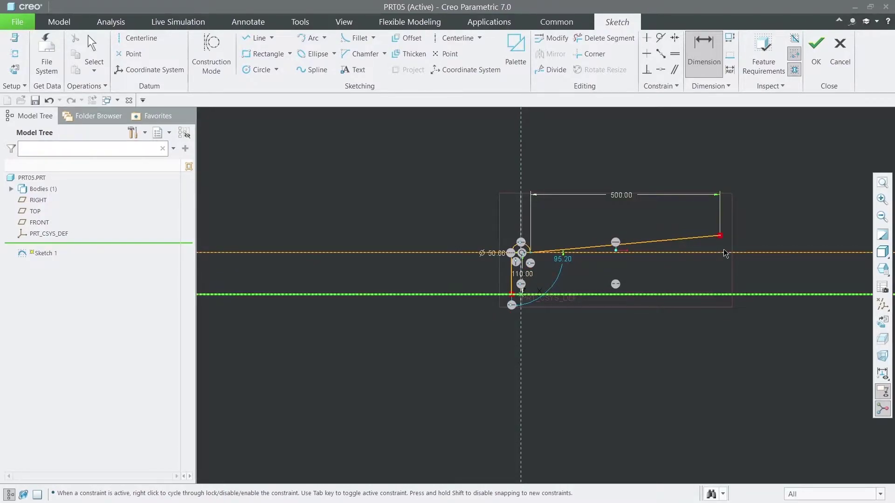
{"action": "left_click", "coordinate": [720, 236]}
{"action": "middle_click", "coordinate": [697, 280]}
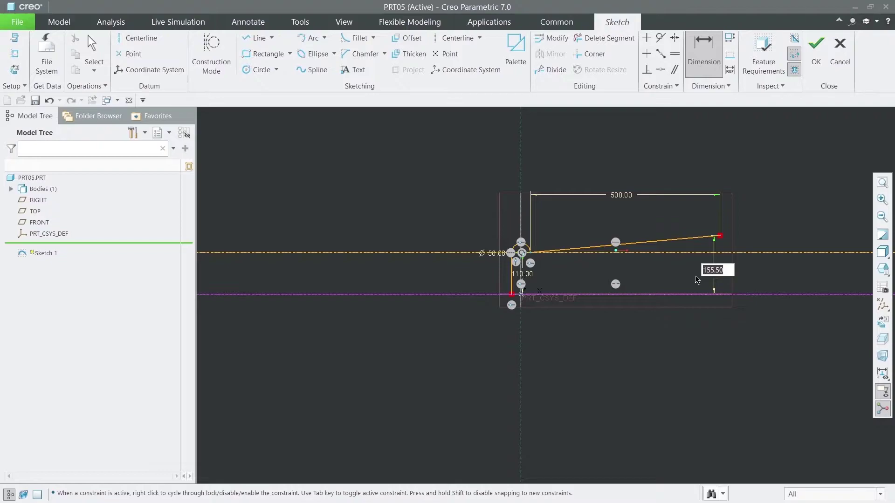
{"action": "type", "text": "250/2"}
{"action": "key", "text": "Return"}
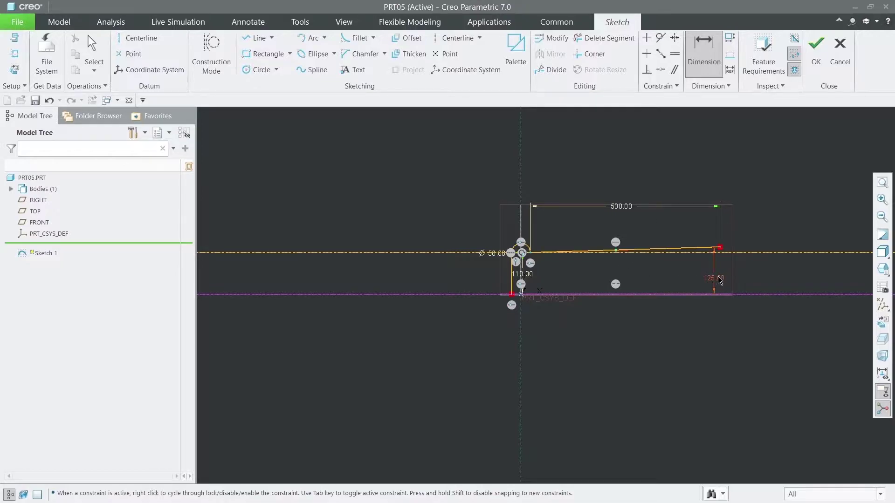
Step: Sketch a stepped line chain from the sloped line's end: about 147 horizontal, about 44 down, about 309 horizontal
{"action": "left_click", "coordinate": [256, 38]}
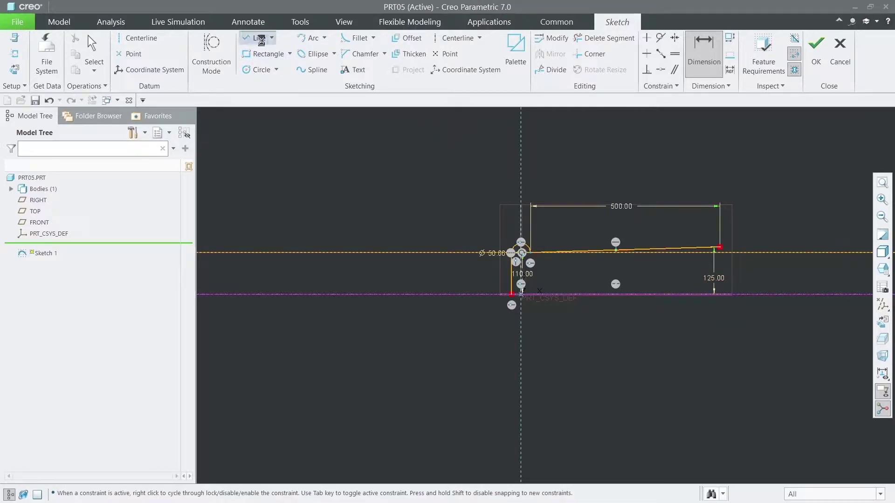
{"action": "left_click", "coordinate": [721, 245]}
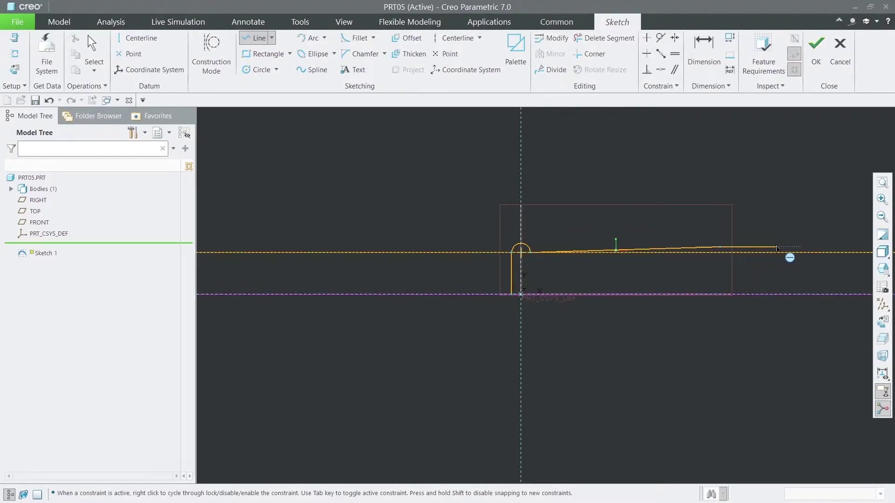
{"action": "left_click", "coordinate": [776, 247]}
{"action": "left_click", "coordinate": [776, 264]}
{"action": "scroll", "coordinate": [777, 266], "scroll_direction": "down", "scroll_amount": 3}
{"action": "left_click", "coordinate": [838, 265]}
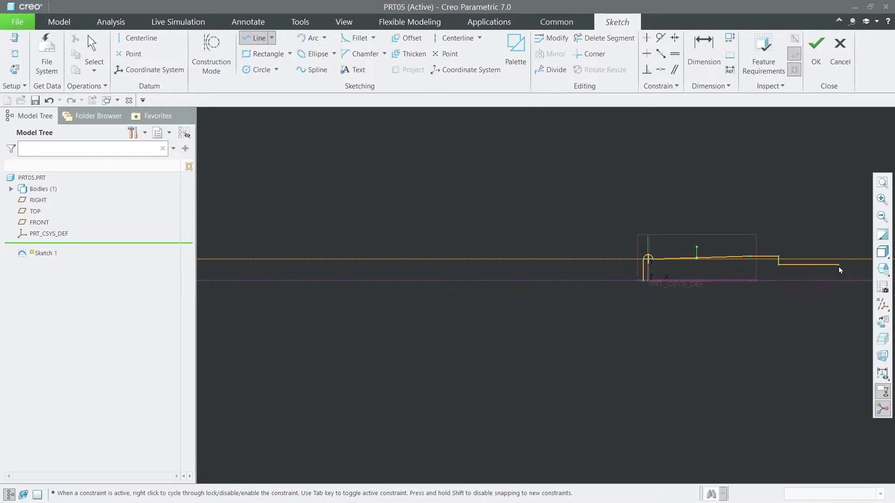
{"action": "middle_click", "coordinate": [820, 226]}
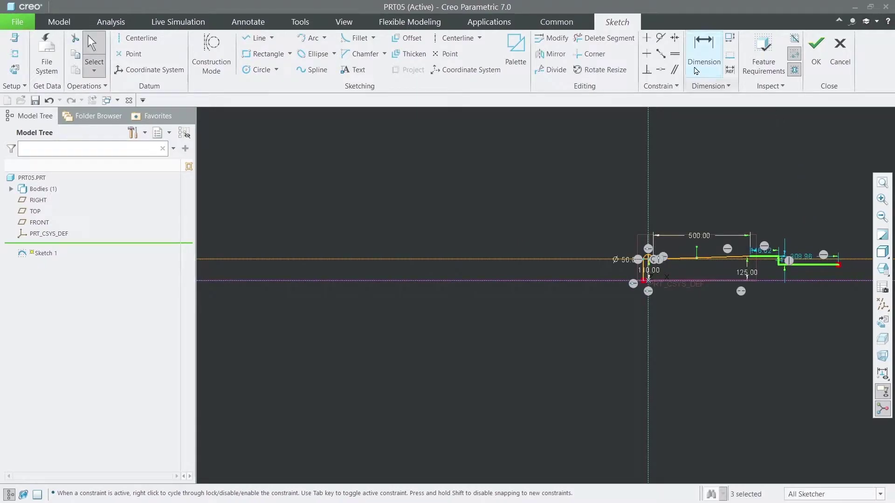
Step: Dimension the upper horizontal line of the step as 200 long
{"action": "left_click", "coordinate": [703, 51]}
{"action": "scroll", "coordinate": [792, 268], "scroll_direction": "up", "scroll_amount": 3}
{"action": "scroll", "coordinate": [751, 257], "scroll_direction": "up", "scroll_amount": 1}
{"action": "left_click", "coordinate": [717, 226]}
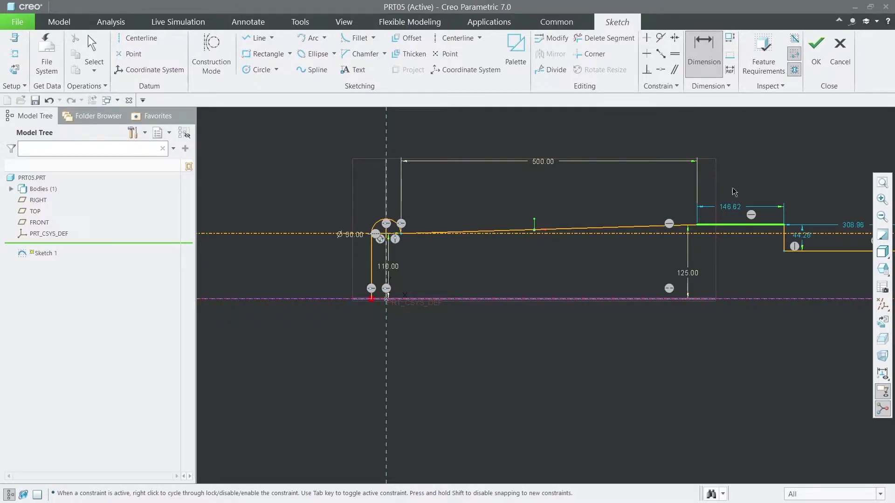
{"action": "middle_click", "coordinate": [727, 164]}
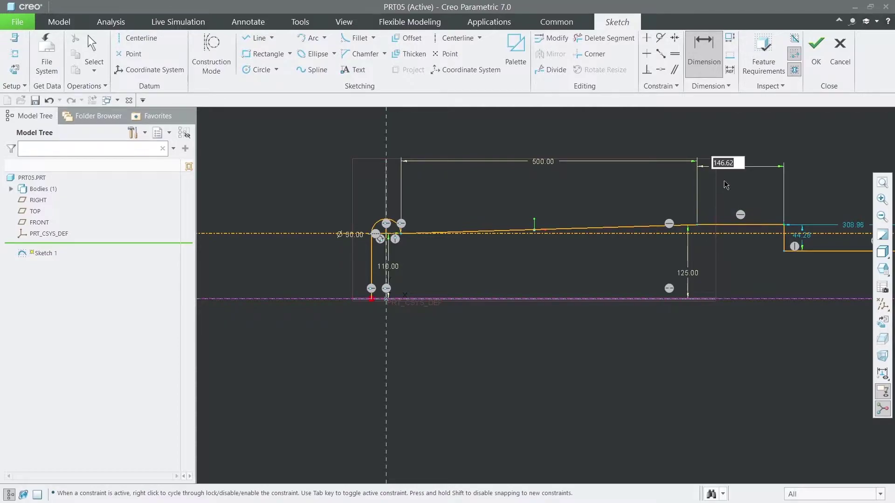
{"action": "type", "text": "200"}
{"action": "key", "text": "Return"}
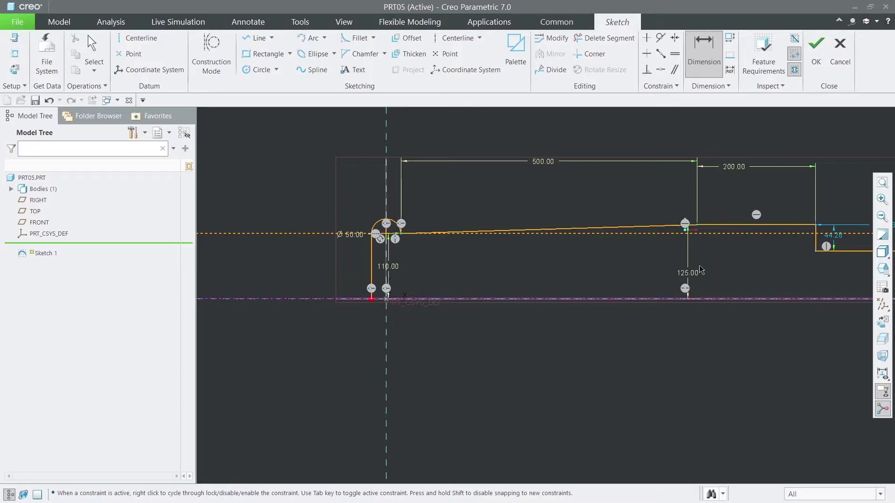
Step: Try to dimension the upper horizontal line's height from the bottom centerline
{"action": "scroll", "coordinate": [664, 321], "scroll_direction": "down", "scroll_amount": 3}
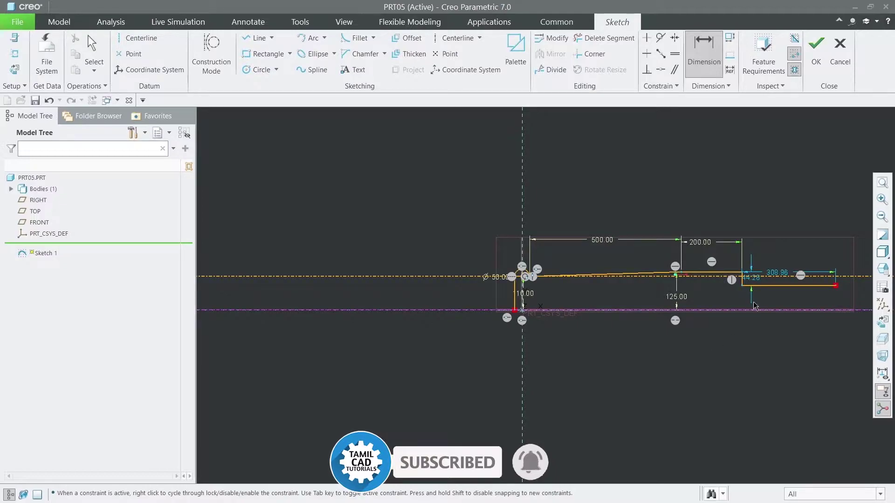
{"action": "scroll", "coordinate": [764, 327], "scroll_direction": "up", "scroll_amount": 2}
{"action": "scroll", "coordinate": [757, 309], "scroll_direction": "down", "scroll_amount": 4}
{"action": "scroll", "coordinate": [762, 292], "scroll_direction": "up", "scroll_amount": 3}
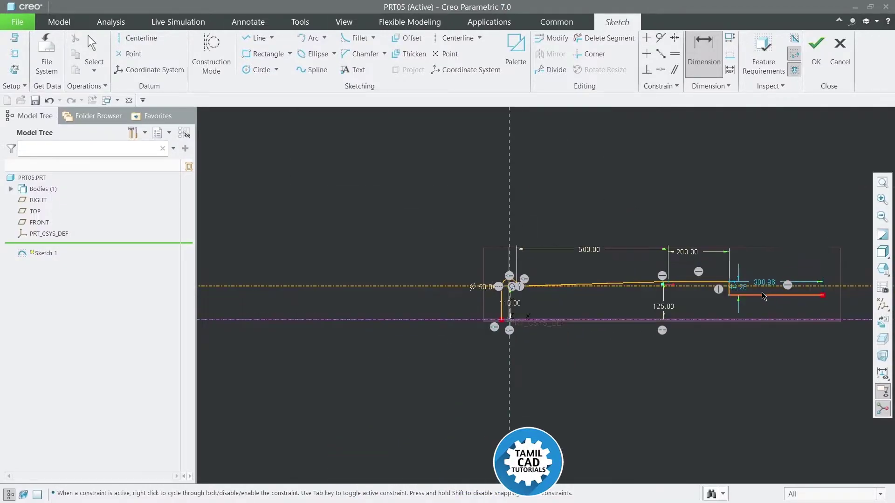
{"action": "left_click", "coordinate": [670, 281]}
{"action": "left_click", "coordinate": [678, 328]}
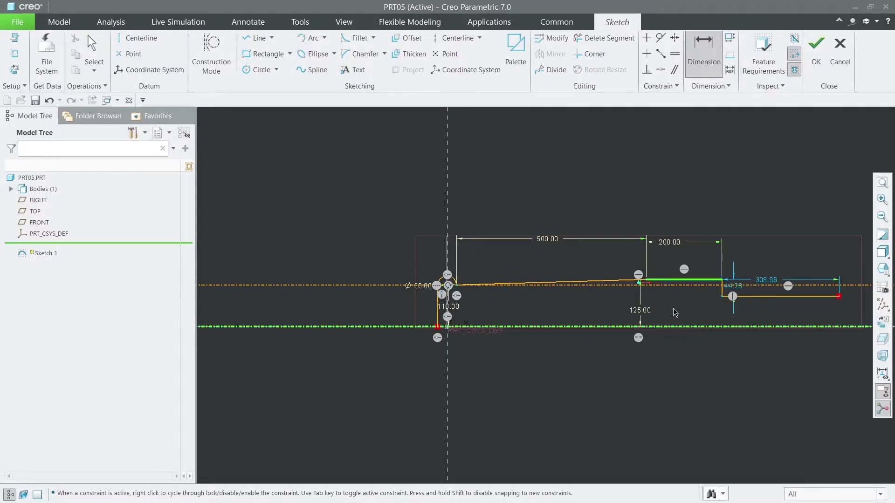
{"action": "middle_click", "coordinate": [673, 309]}
{"action": "left_click", "coordinate": [742, 139]}
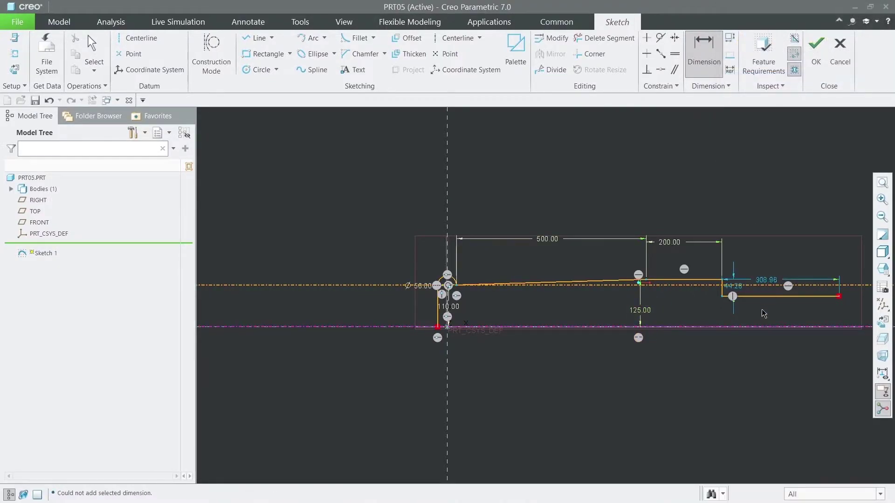
Step: Dimension the lower horizontal line's height above the bottom centerline as 80
{"action": "left_click", "coordinate": [758, 297]}
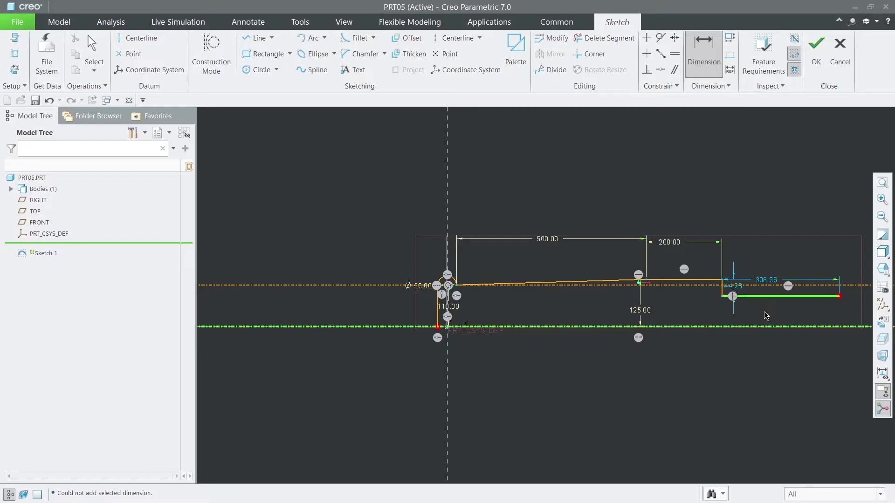
{"action": "left_click", "coordinate": [764, 327]}
{"action": "middle_click", "coordinate": [764, 311]}
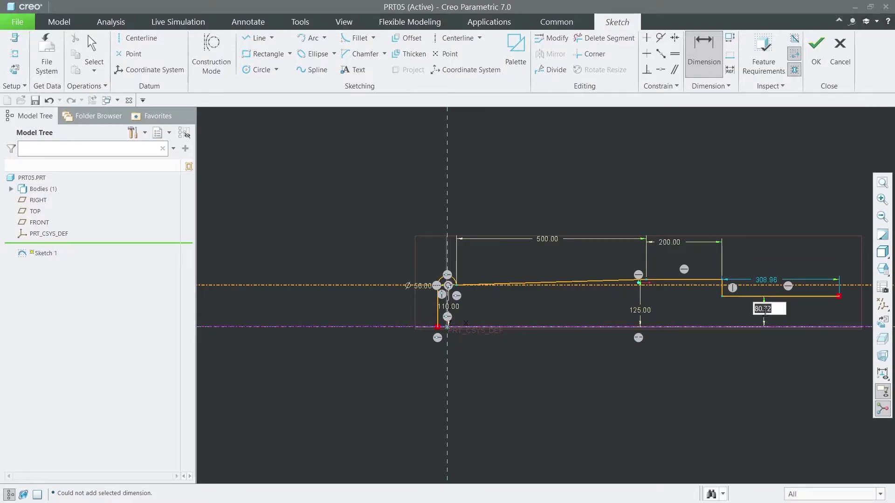
{"action": "type", "text": "80"}
{"action": "key", "text": "Return"}
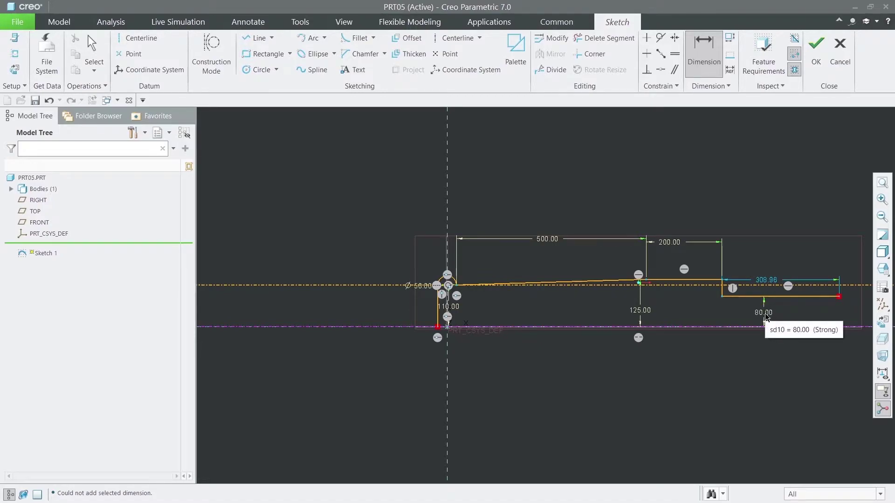
Step: Set the lower horizontal line's length to 105+245
{"action": "double_click", "coordinate": [765, 281]}
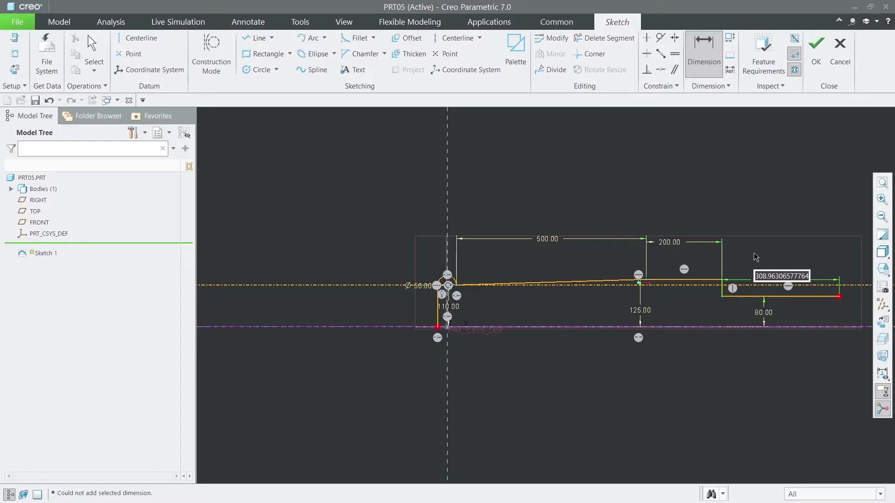
{"action": "type", "text": "105+245"}
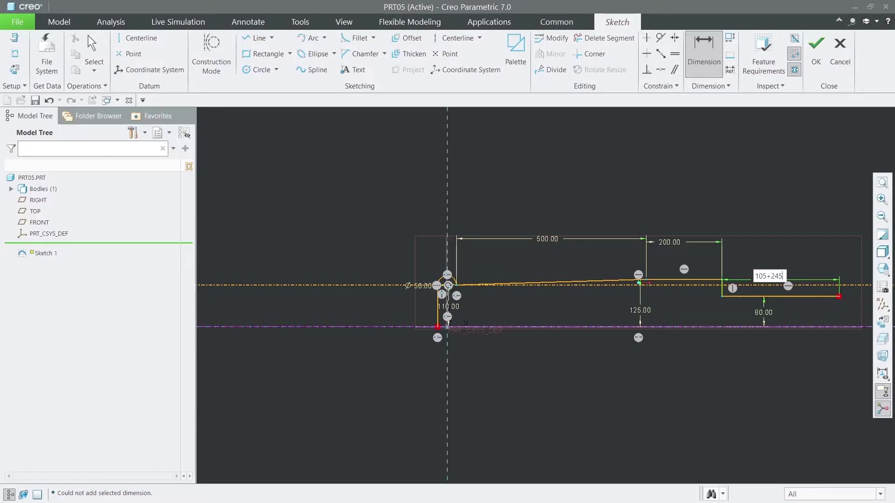
{"action": "key", "text": "Return"}
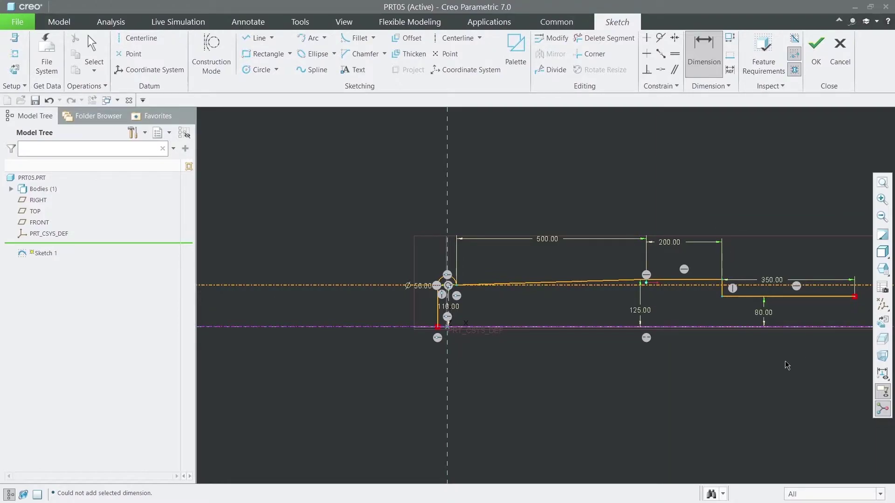
Step: Sketch a stepped line chain from the lower line's open end: about 278 horizontal, about 29 down, about 72 horizontal
{"action": "scroll", "coordinate": [578, 356], "scroll_direction": "down", "scroll_amount": 5}
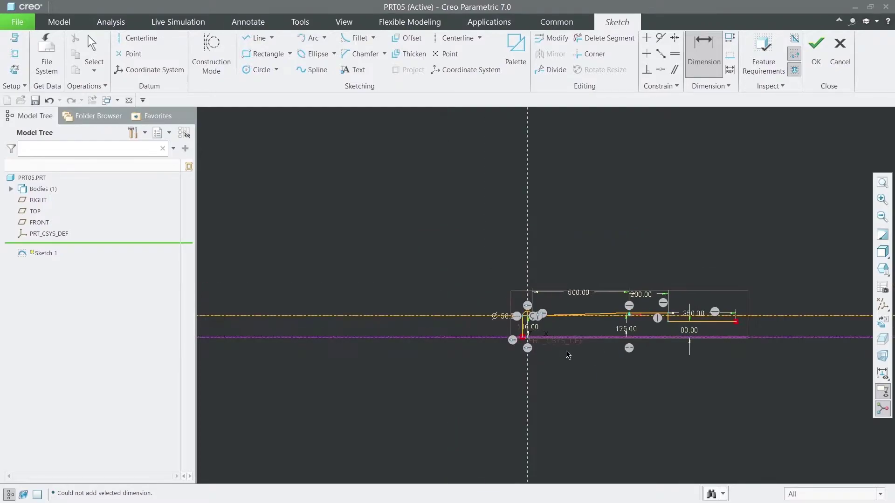
{"action": "scroll", "coordinate": [571, 345], "scroll_direction": "up", "scroll_amount": 5}
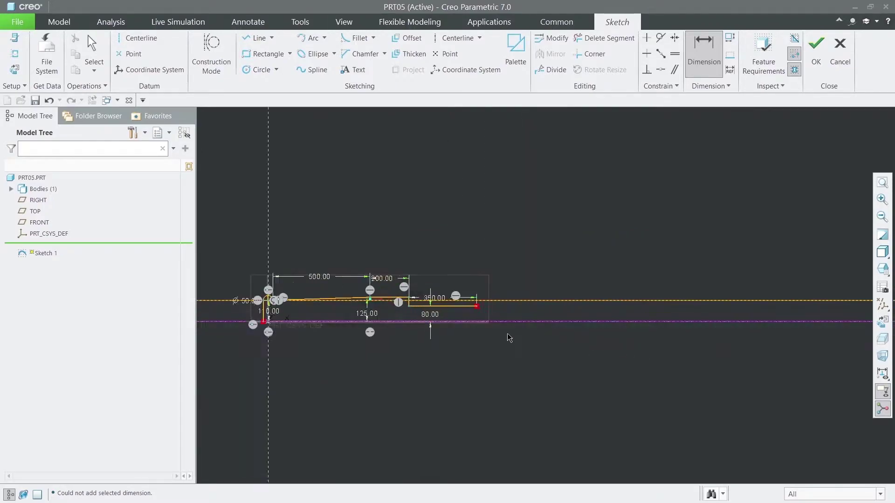
{"action": "left_click", "coordinate": [252, 38]}
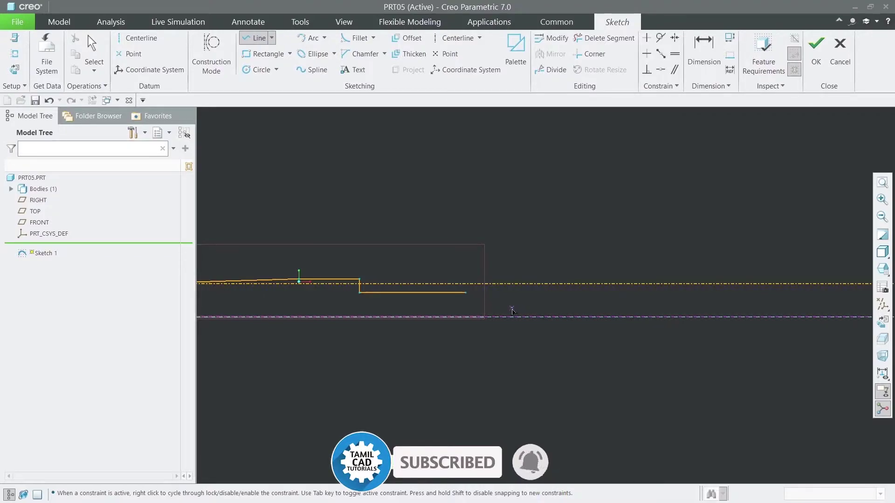
{"action": "left_click", "coordinate": [465, 292]}
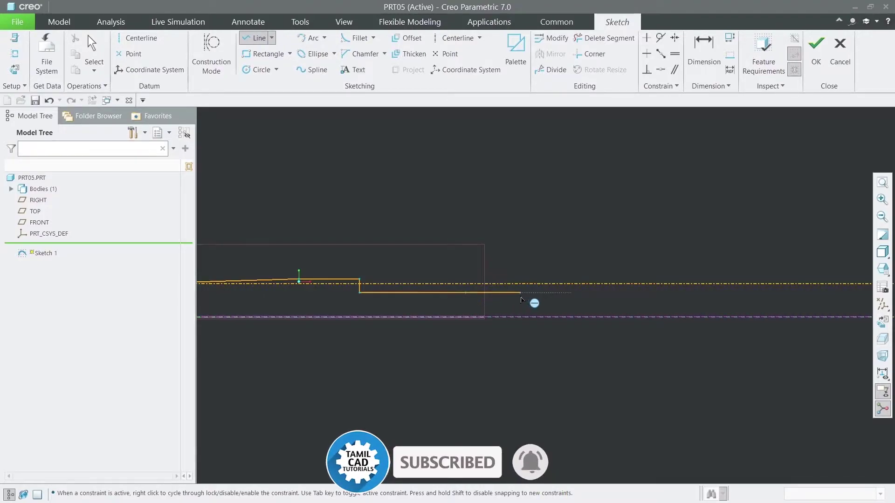
{"action": "left_click", "coordinate": [551, 293]}
{"action": "left_click", "coordinate": [549, 302]}
{"action": "left_click", "coordinate": [572, 302]}
{"action": "middle_click", "coordinate": [559, 230]}
{"action": "middle_click", "coordinate": [559, 230]}
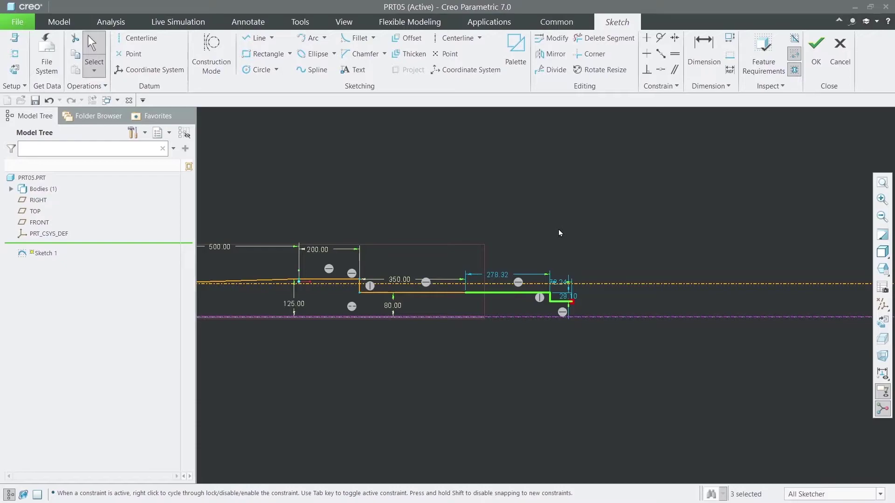
Step: Set the length of the longer horizontal line in the new chain to 170
{"action": "double_click", "coordinate": [501, 274]}
{"action": "type", "text": "170"}
{"action": "key", "text": "Return"}
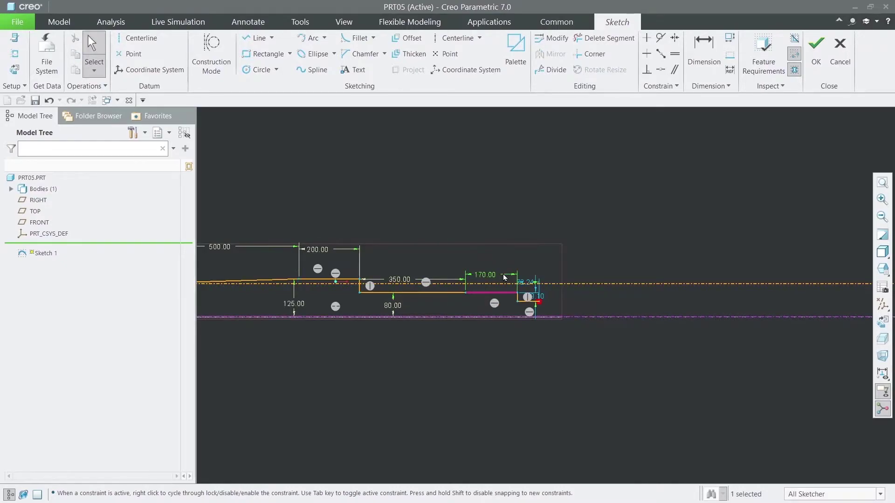
{"action": "left_click", "coordinate": [508, 194]}
Step: Dimension the last short horizontal line's height above the bottom centerline as 50
{"action": "left_click", "coordinate": [703, 52]}
{"action": "left_click", "coordinate": [527, 319]}
{"action": "left_click", "coordinate": [518, 301]}
{"action": "middle_click", "coordinate": [502, 314]}
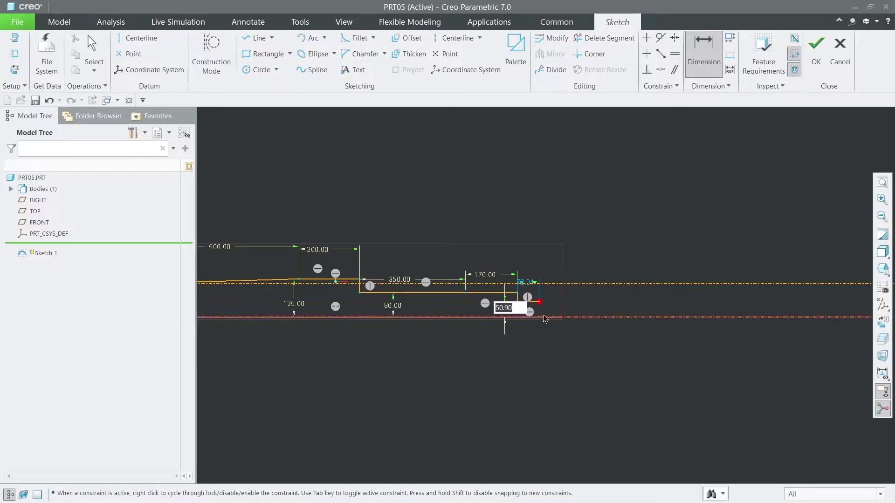
{"action": "type", "text": "5"}
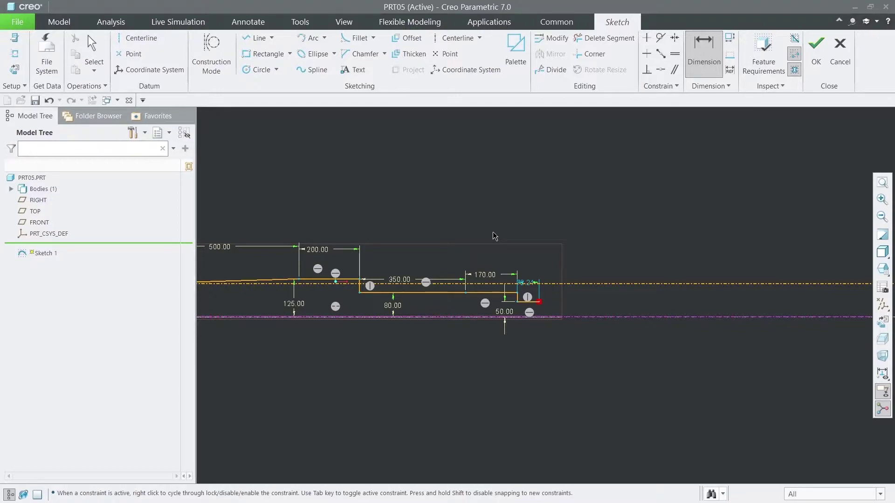
Step: Sketch a circle about 147 in diameter centered on the bottom centerline, just beyond the profile's open end
{"action": "left_click", "coordinate": [260, 71]}
{"action": "left_click", "coordinate": [567, 317]}
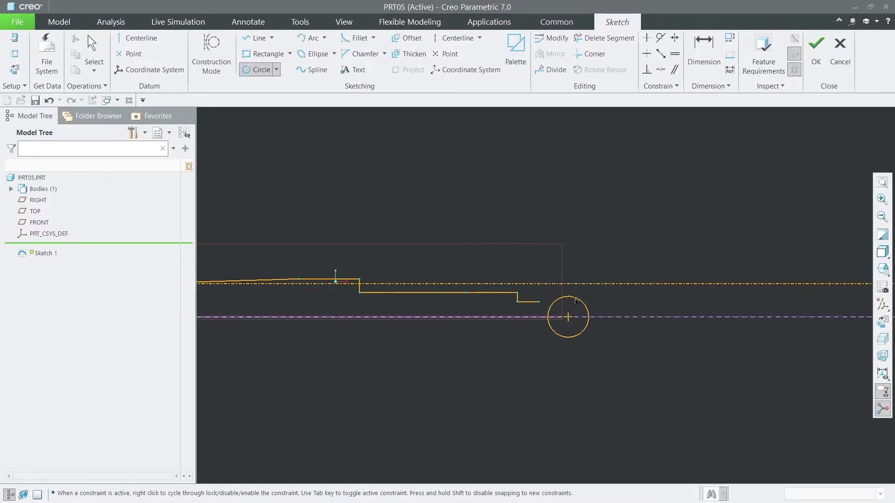
{"action": "left_click", "coordinate": [576, 299]}
{"action": "middle_click", "coordinate": [550, 277]}
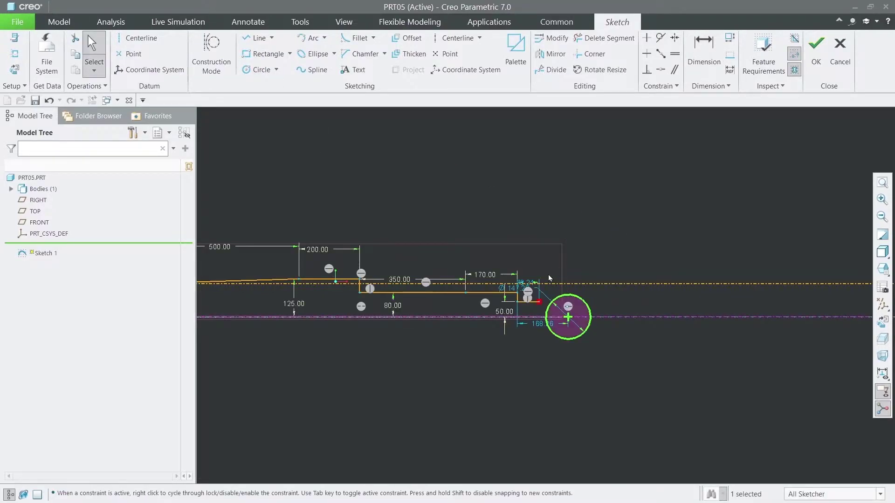
Step: Place the circle's diameter dimension clear of the profile and set the diameter to 160
{"action": "left_click_drag", "start_coordinate": [511, 291], "coordinate": [680, 253]}
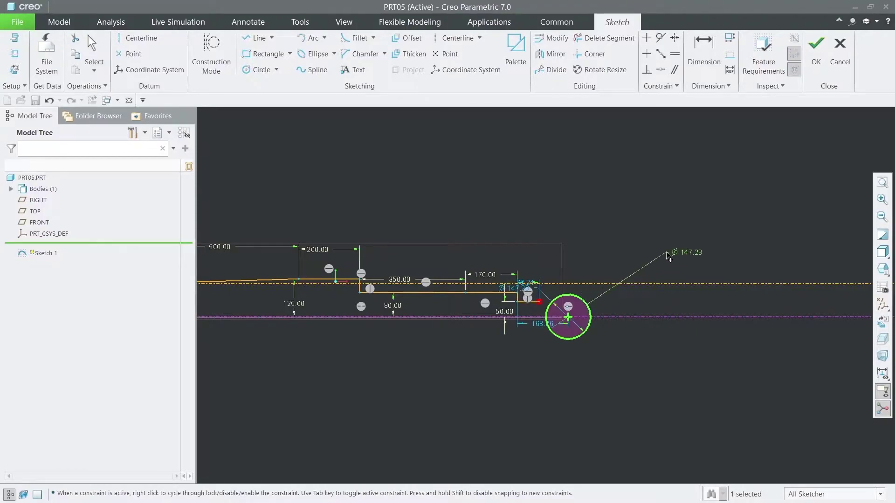
{"action": "double_click", "coordinate": [690, 253]}
{"action": "type", "text": "160"}
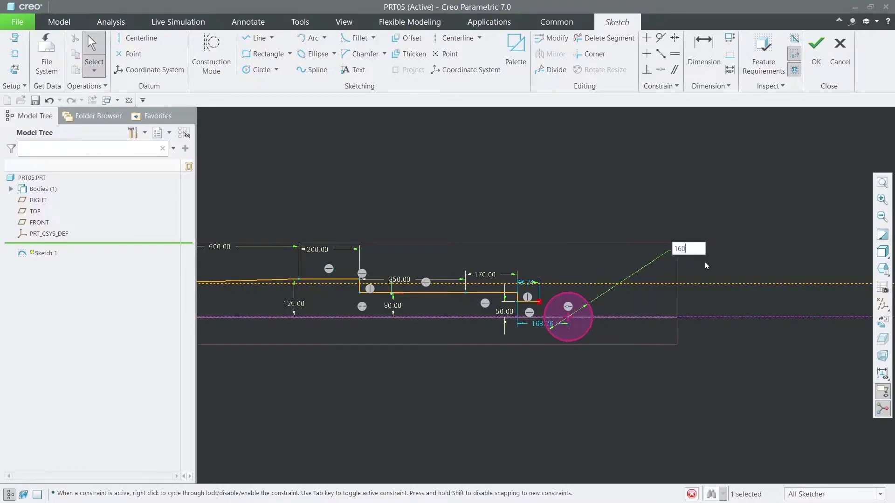
{"action": "key", "text": "Return"}
{"action": "left_click", "coordinate": [571, 222]}
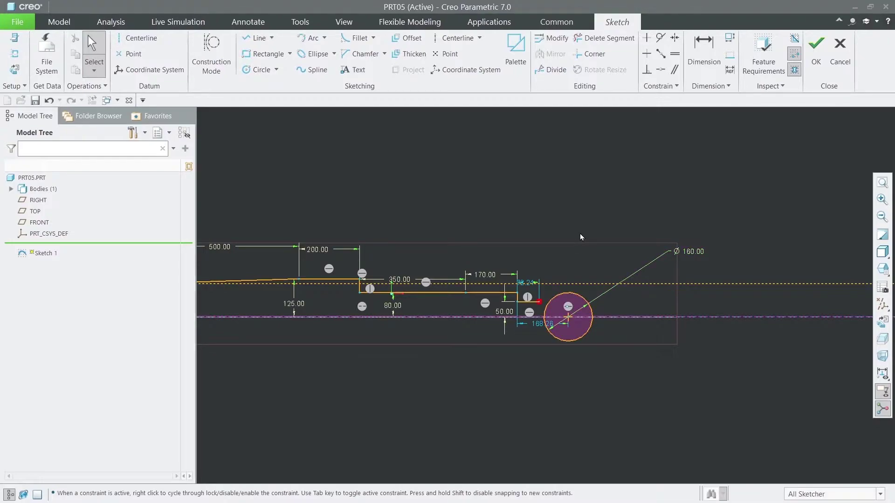
Step: Dimension the horizontal distance from the last vertical step line to the circle's center as 119
{"action": "key", "text": "d"}
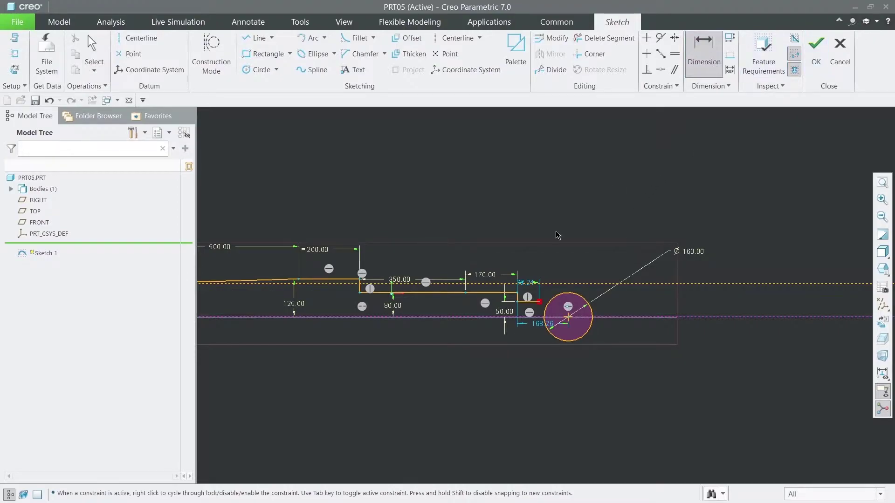
{"action": "scroll", "coordinate": [541, 254], "scroll_direction": "up", "scroll_amount": 5}
{"action": "left_click", "coordinate": [480, 364]}
{"action": "left_click", "coordinate": [605, 412]}
{"action": "middle_click", "coordinate": [539, 239]}
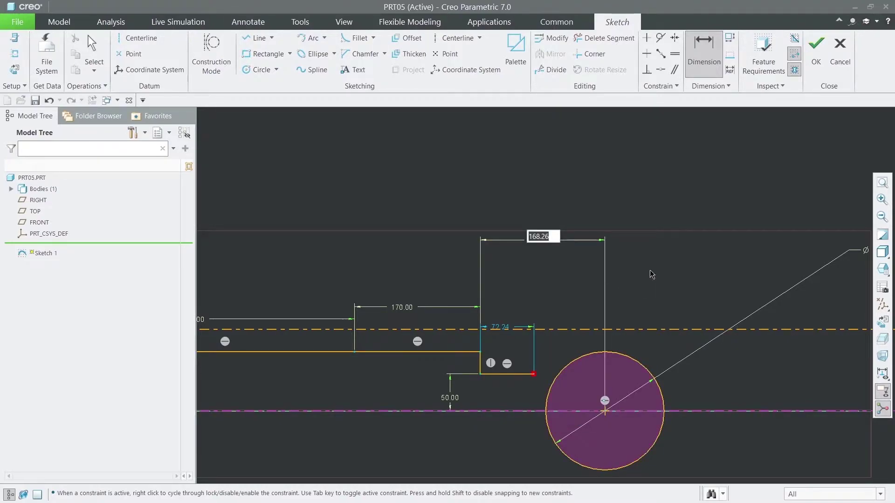
{"action": "type", "text": "119"}
{"action": "key", "text": "Return"}
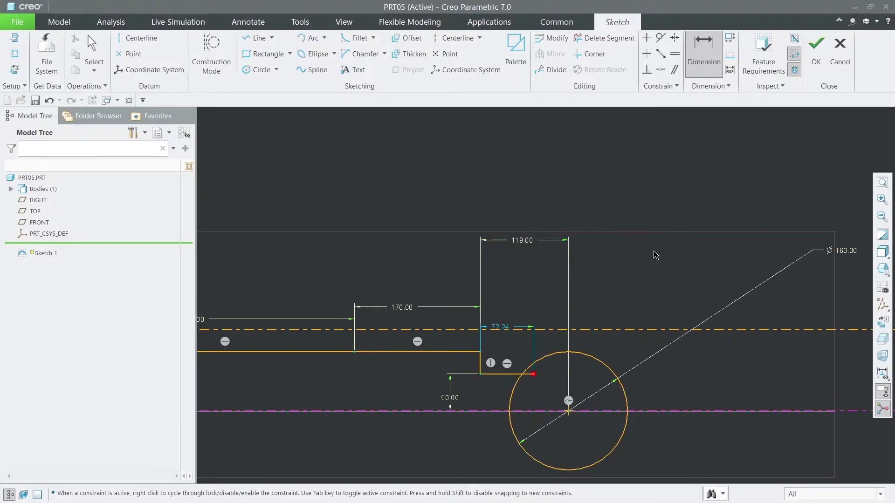
{"action": "middle_click", "coordinate": [635, 178]}
Step: Trim away the circle's lower half and the pieces overlapping at the short line, leaving one arc from that line to the centerline
{"action": "scroll", "coordinate": [642, 192], "scroll_direction": "down", "scroll_amount": 2}
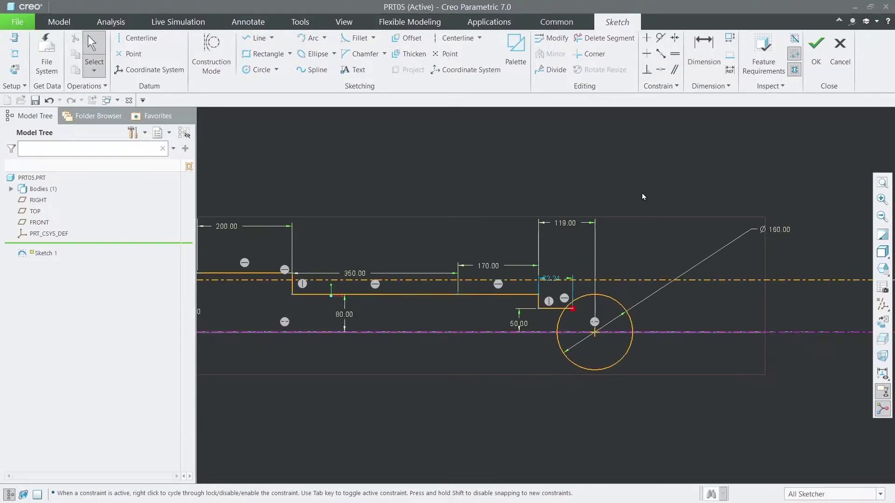
{"action": "left_click", "coordinate": [604, 37]}
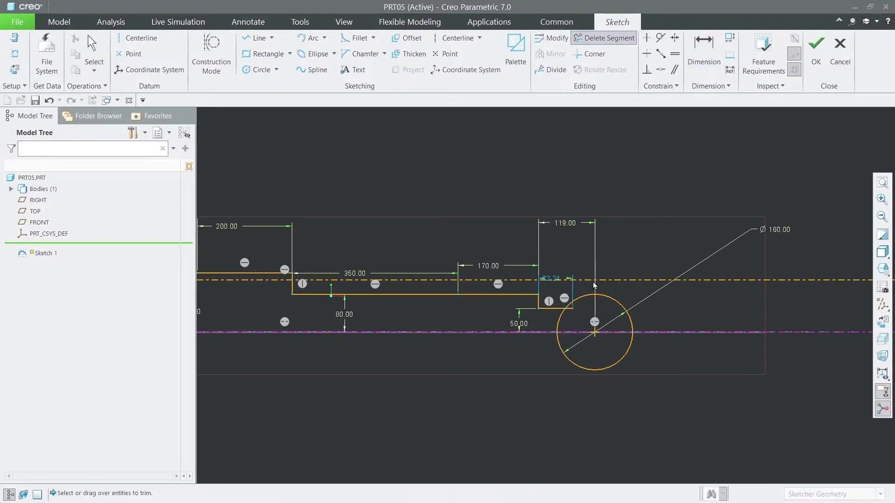
{"action": "left_click", "coordinate": [586, 369]}
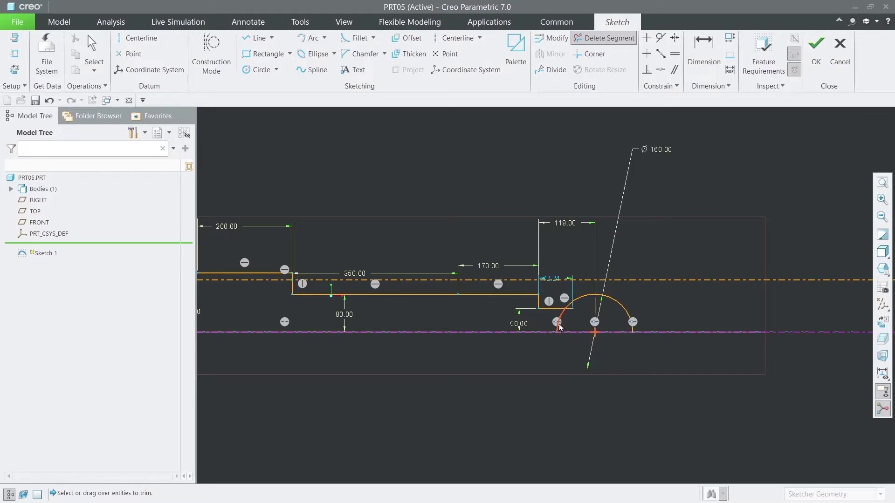
{"action": "scroll", "coordinate": [568, 317], "scroll_direction": "up", "scroll_amount": 3}
{"action": "left_click", "coordinate": [569, 305]}
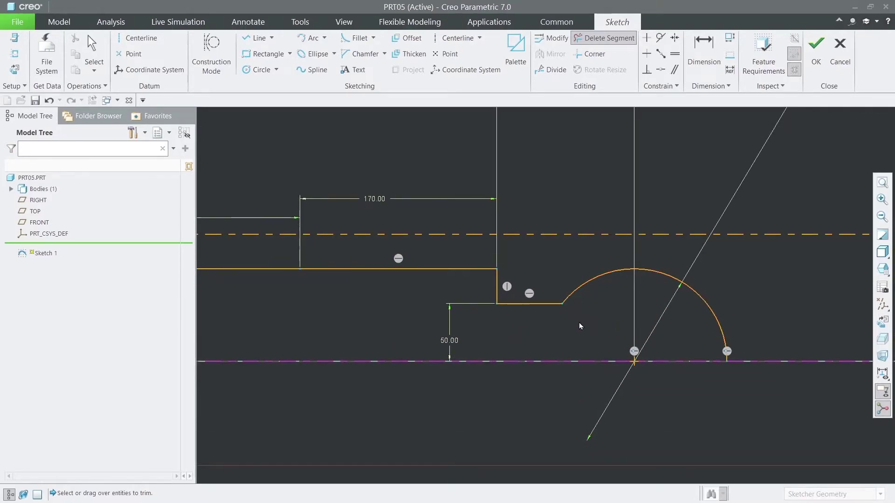
{"action": "scroll", "coordinate": [580, 322], "scroll_direction": "down", "scroll_amount": 2}
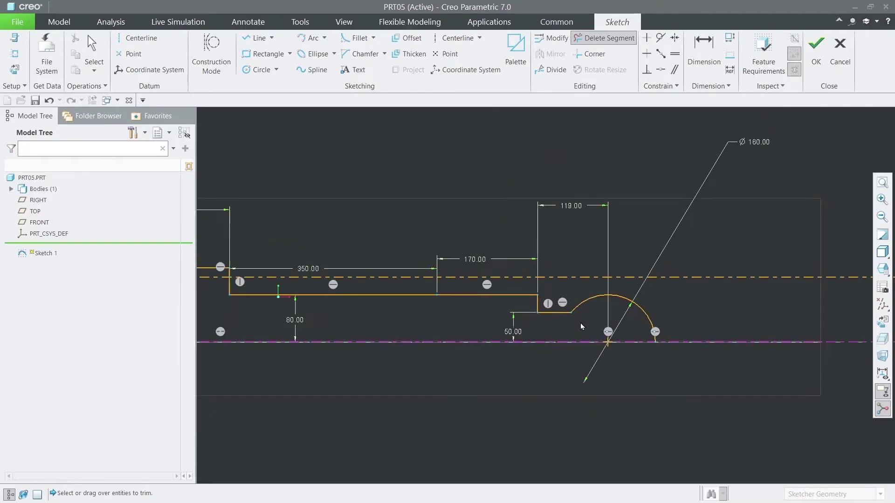
{"action": "middle_click", "coordinate": [536, 366]}
Step: Reposition the 50 height dimension and dimension the last vertical line's upper end 70 above the bottom centerline, deleting the older conflicting 80 dimension
{"action": "left_click_drag", "start_coordinate": [524, 339], "coordinate": [571, 339]}
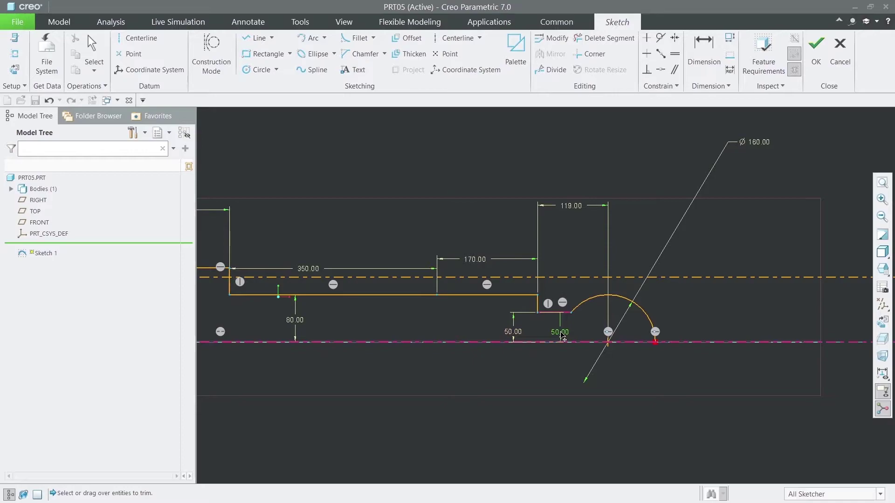
{"action": "left_click", "coordinate": [699, 61]}
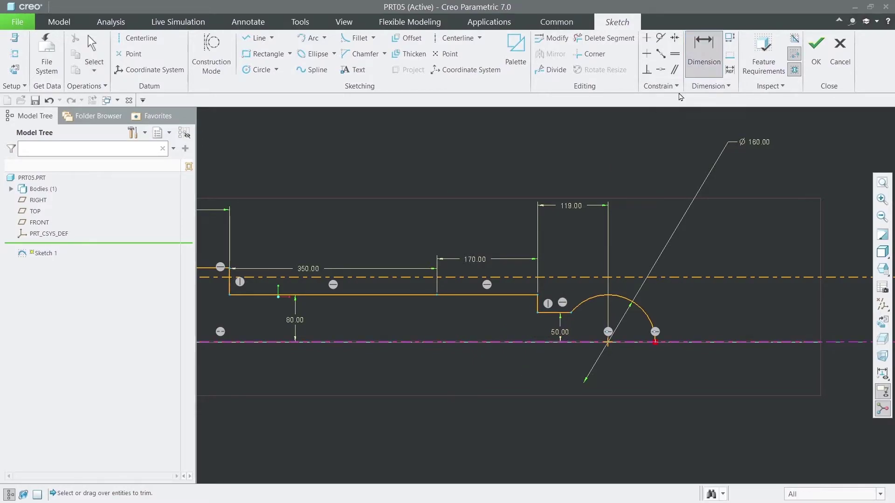
{"action": "left_click", "coordinate": [531, 342]}
{"action": "left_click", "coordinate": [538, 305]}
{"action": "middle_click", "coordinate": [511, 322]}
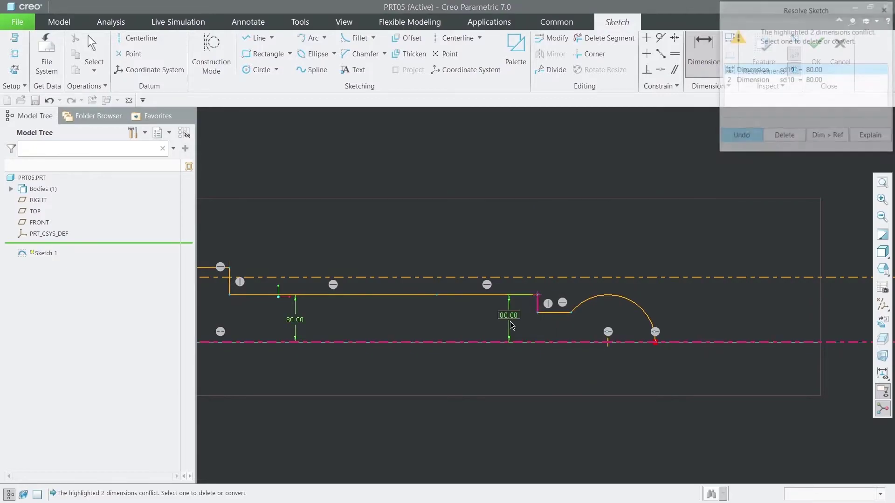
{"action": "left_click", "coordinate": [784, 82]}
{"action": "left_click", "coordinate": [792, 136]}
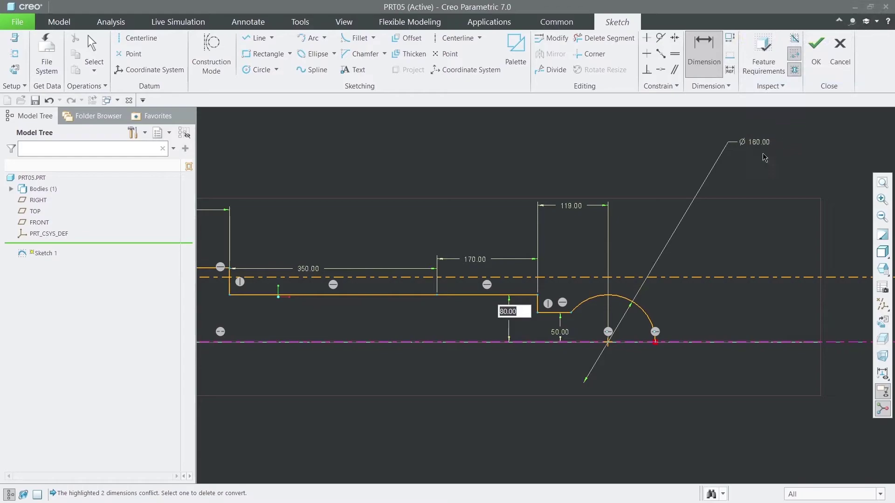
{"action": "type", "text": "70"}
{"action": "key", "text": "Return"}
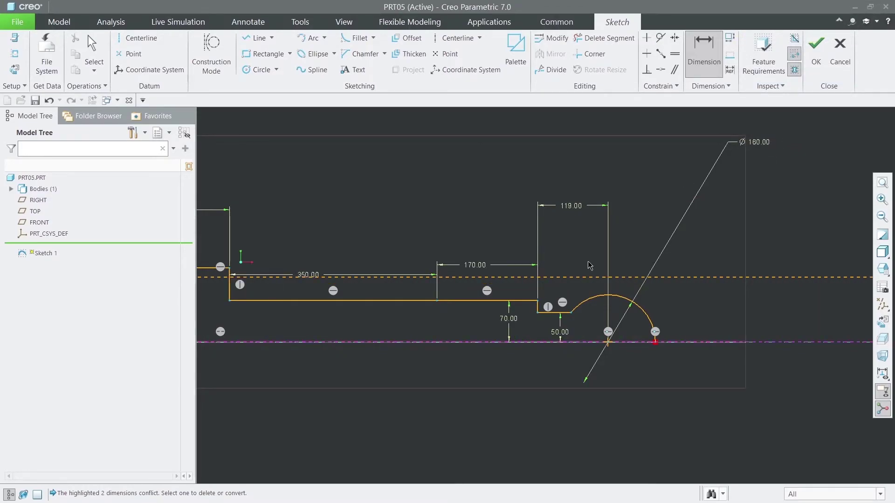
{"action": "middle_click", "coordinate": [473, 206]}
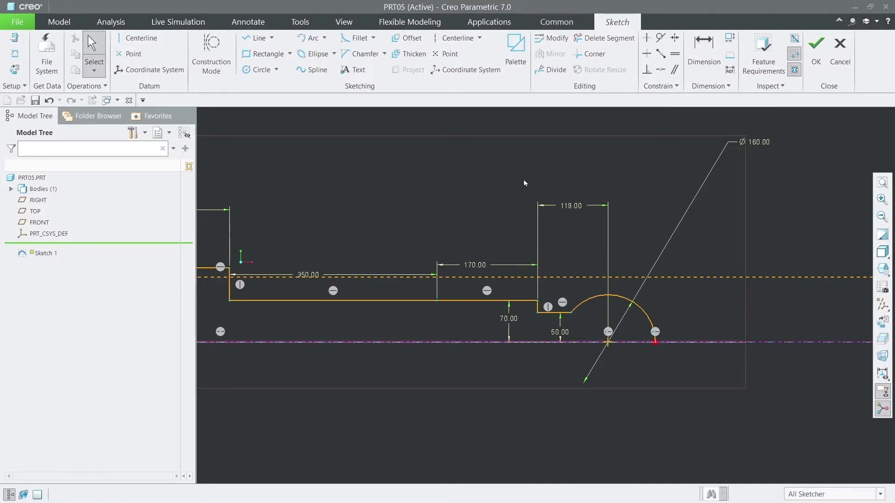
Step: Delete the 170 long horizontal line and dimension the 350 long line's height above the bottom centerline as 80
{"action": "left_click", "coordinate": [466, 301]}
{"action": "key", "text": "Delete"}
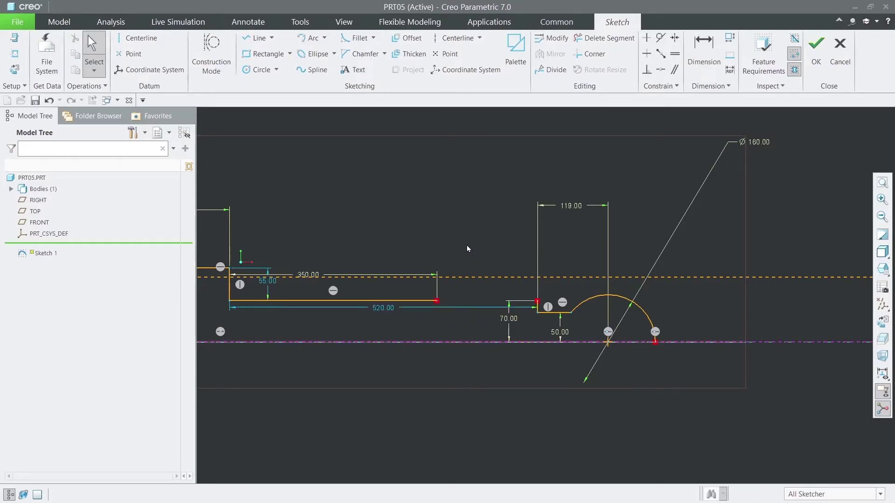
{"action": "left_click", "coordinate": [704, 50]}
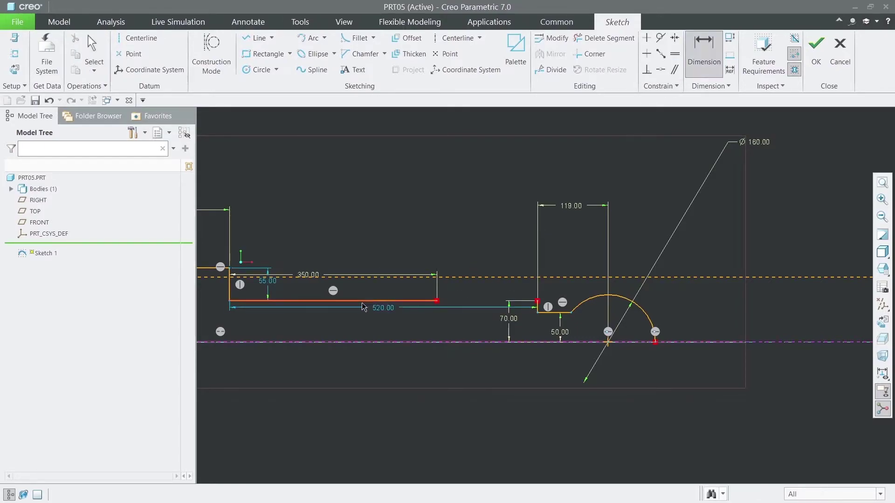
{"action": "left_click", "coordinate": [354, 342]}
{"action": "left_click", "coordinate": [350, 301]}
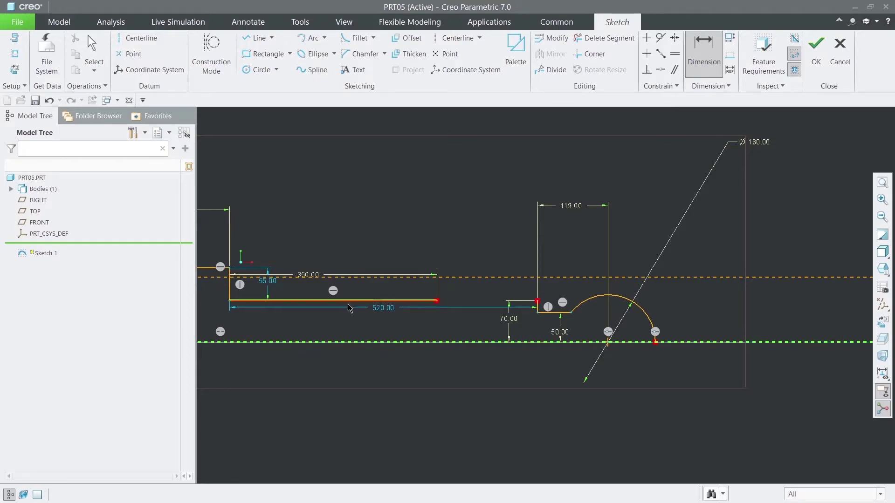
{"action": "middle_click", "coordinate": [392, 330]}
{"action": "type", "text": "5"}
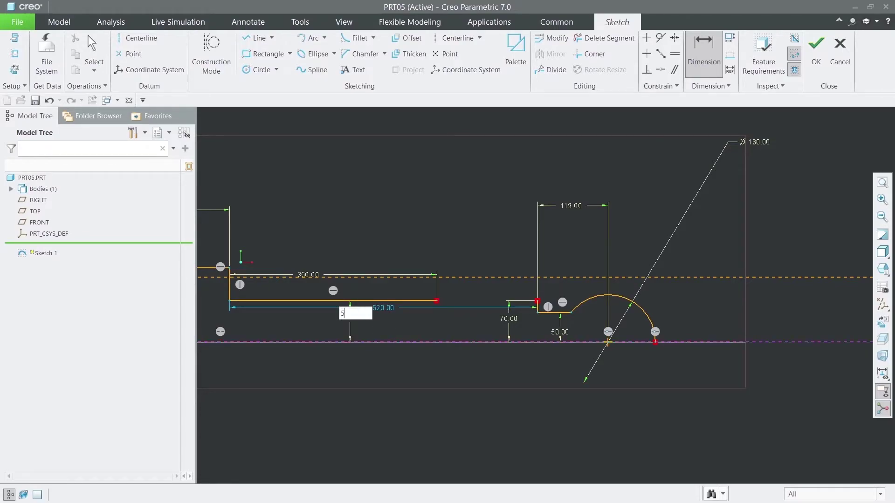
{"action": "type", "text": "80"}
{"action": "key", "text": "Return"}
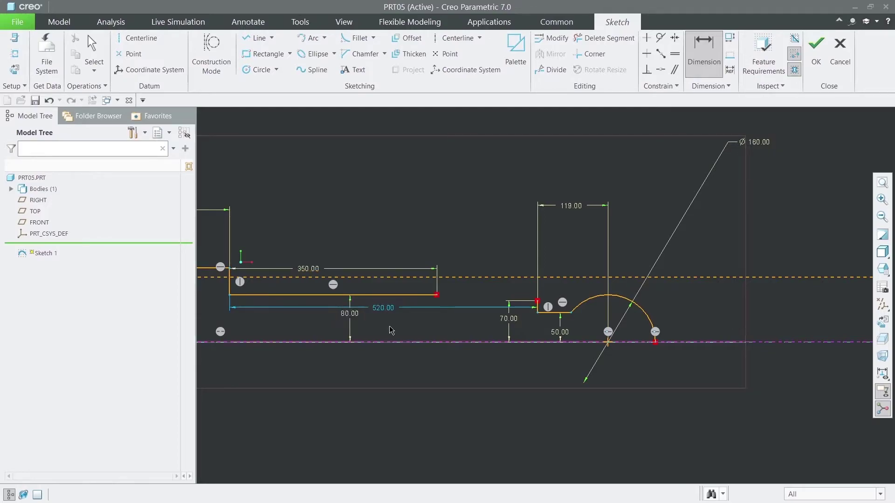
Step: Sketch a tapered line from the end of the 350 long line to the upper end of the last vertical step line
{"action": "middle_click", "coordinate": [387, 235]}
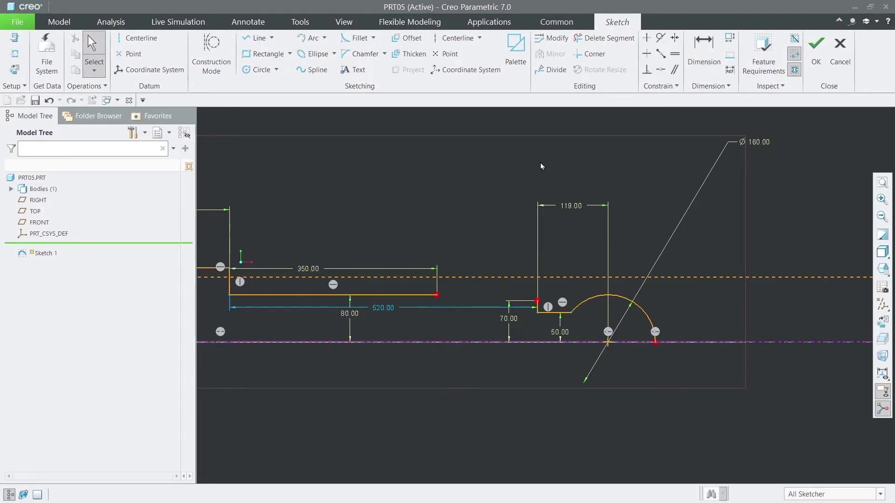
{"action": "left_click", "coordinate": [259, 41]}
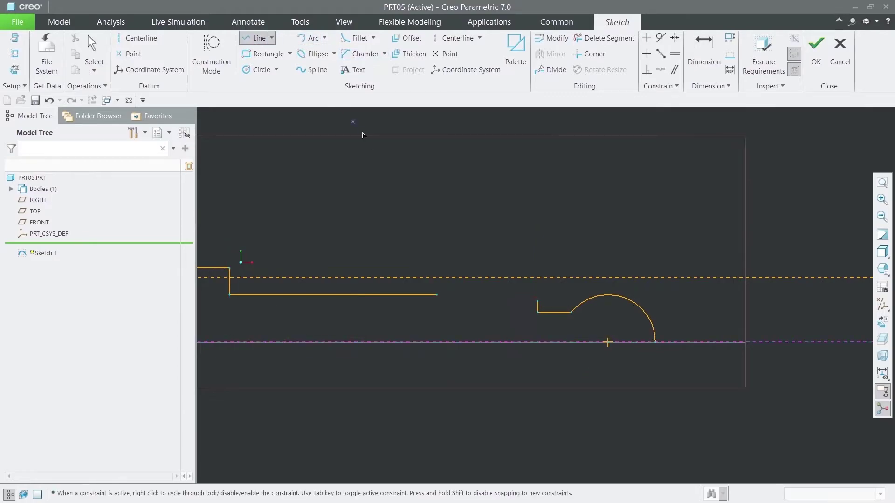
{"action": "left_click", "coordinate": [437, 295]}
{"action": "scroll", "coordinate": [537, 302], "scroll_direction": "down", "scroll_amount": 1}
{"action": "scroll", "coordinate": [536, 303], "scroll_direction": "down", "scroll_amount": 1}
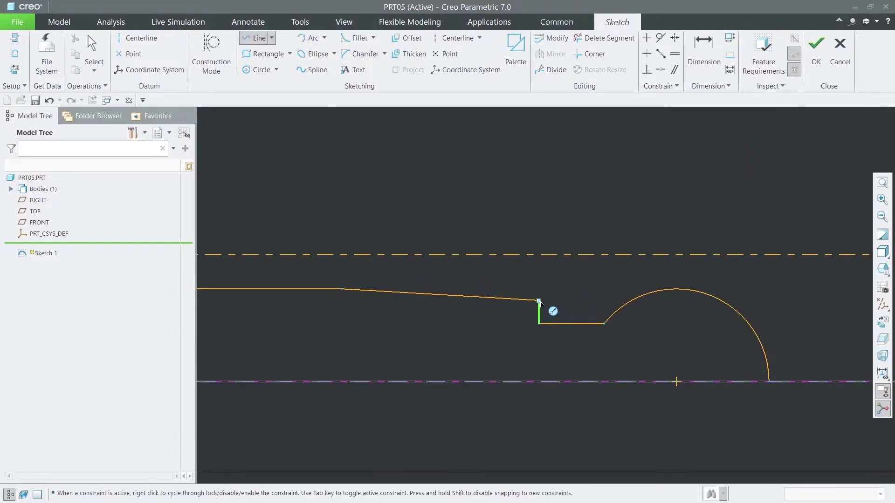
{"action": "left_click", "coordinate": [538, 301]}
{"action": "middle_click", "coordinate": [537, 139]}
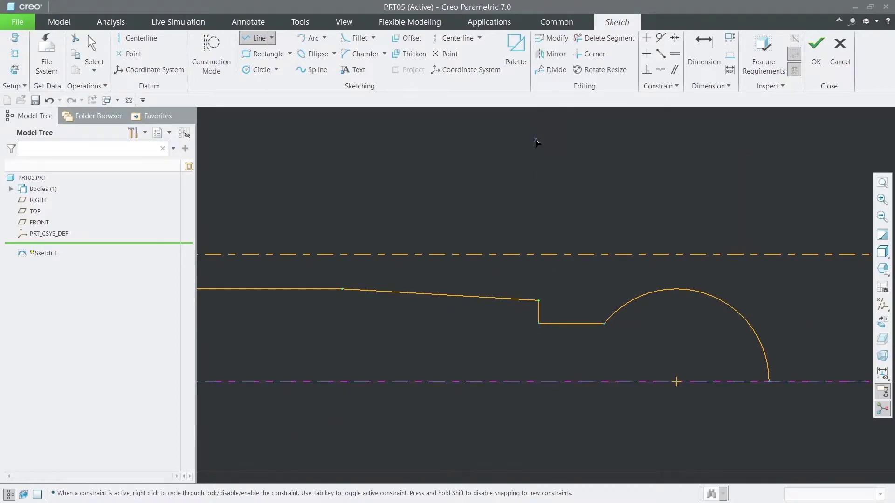
{"action": "middle_click", "coordinate": [597, 219]}
{"action": "scroll", "coordinate": [596, 219], "scroll_direction": "up", "scroll_amount": 3}
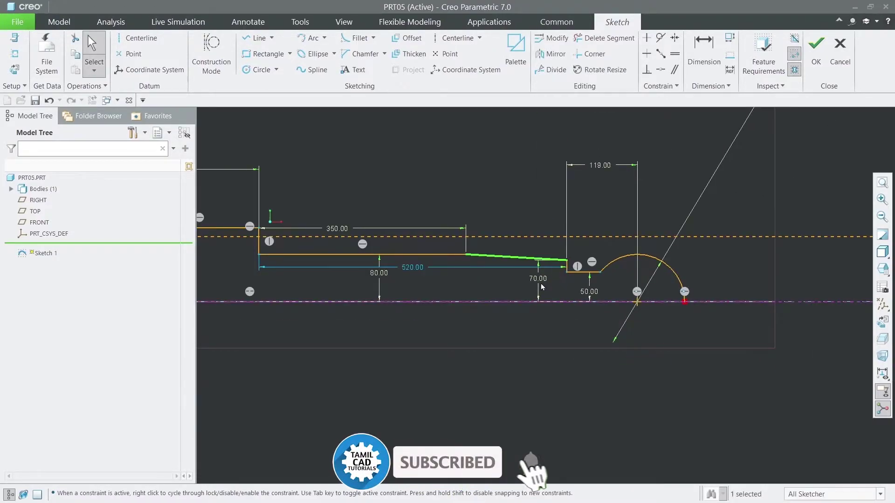
{"action": "left_click", "coordinate": [523, 200]}
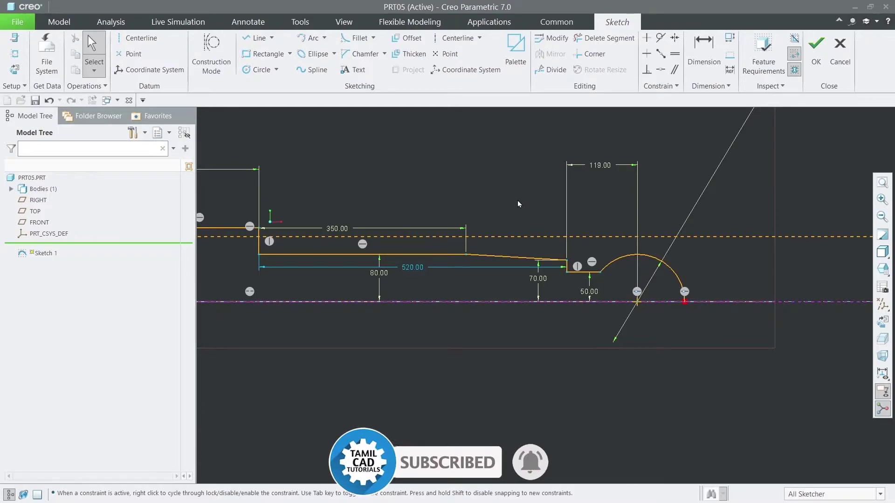
Step: Examine the complete dimensioned profile from the small rounded end to the knob end
{"action": "scroll", "coordinate": [517, 200], "scroll_direction": "up", "scroll_amount": 2}
{"action": "scroll", "coordinate": [518, 196], "scroll_direction": "up", "scroll_amount": 1}
{"action": "scroll", "coordinate": [384, 211], "scroll_direction": "down", "scroll_amount": 3}
{"action": "scroll", "coordinate": [337, 212], "scroll_direction": "down", "scroll_amount": 2}
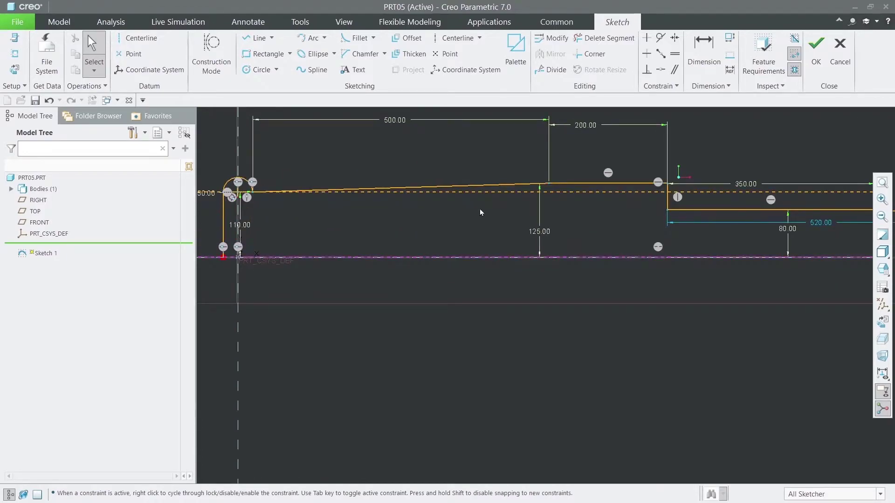
{"action": "scroll", "coordinate": [601, 230], "scroll_direction": "up", "scroll_amount": 1}
{"action": "scroll", "coordinate": [701, 236], "scroll_direction": "up", "scroll_amount": 1}
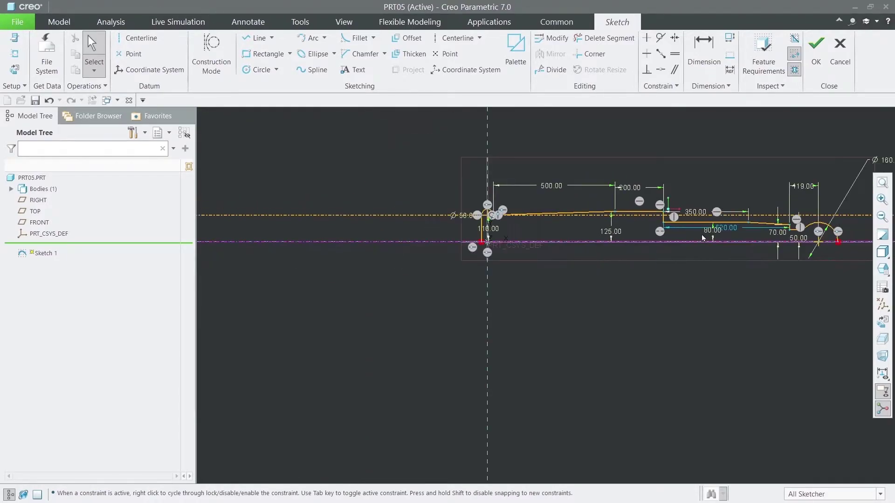
{"action": "scroll", "coordinate": [731, 237], "scroll_direction": "down", "scroll_amount": 1}
{"action": "scroll", "coordinate": [734, 233], "scroll_direction": "up", "scroll_amount": 1}
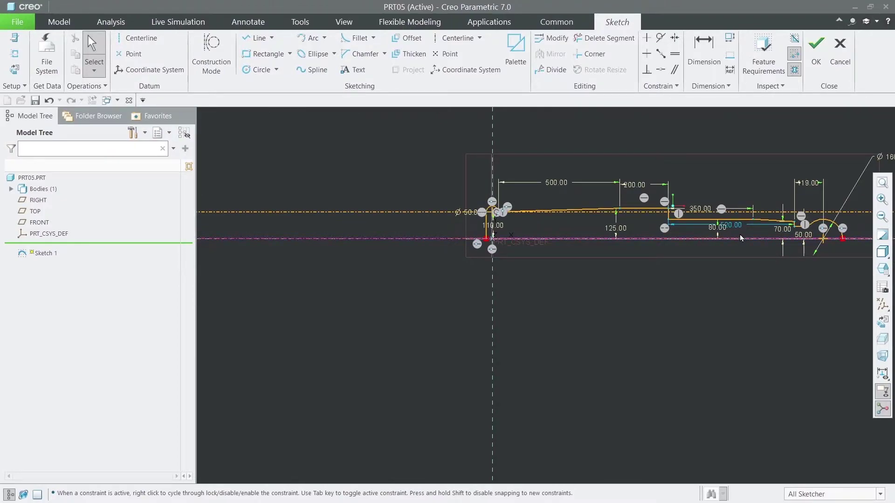
{"action": "scroll", "coordinate": [826, 254], "scroll_direction": "up", "scroll_amount": 1}
{"action": "scroll", "coordinate": [825, 254], "scroll_direction": "down", "scroll_amount": 1}
{"action": "scroll", "coordinate": [825, 254], "scroll_direction": "up", "scroll_amount": 1}
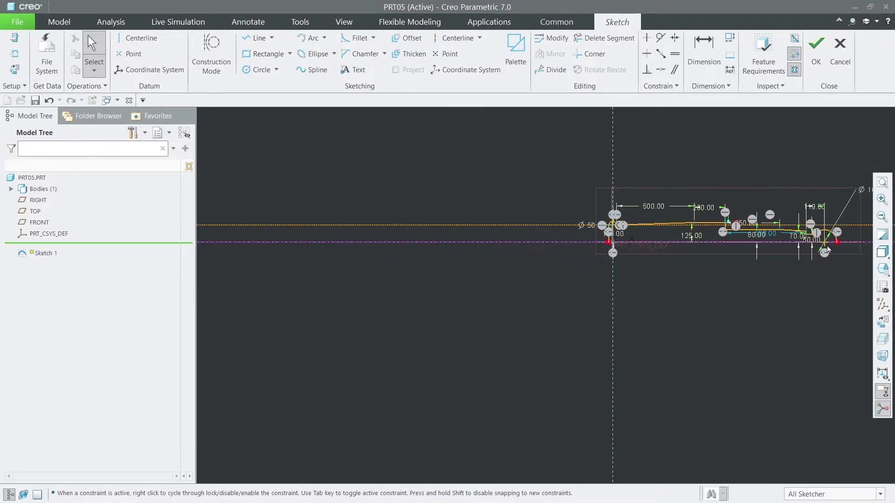
Step: Finish the profile sketch and show the part in its default orientation
{"action": "left_click", "coordinate": [823, 69]}
{"action": "left_click", "coordinate": [617, 391]}
{"action": "key", "text": "ctrl+d"}
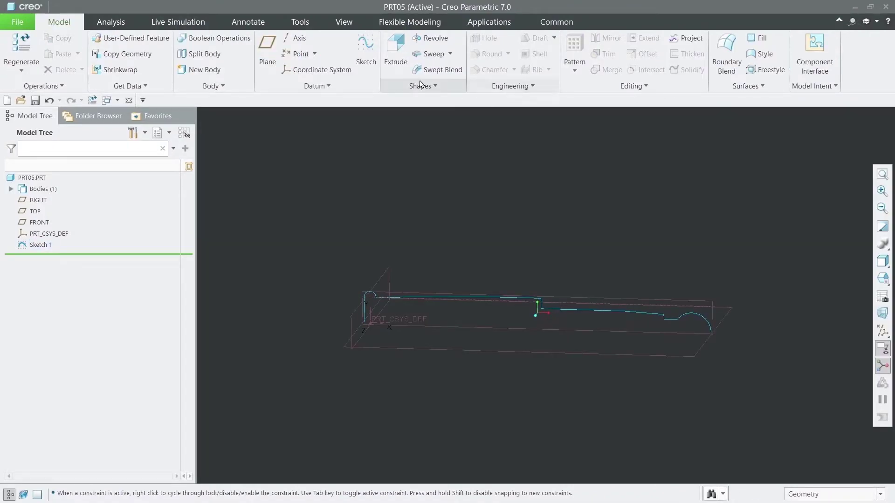
Step: Reopen Sketch 1 for editing, delete the upper horizontal centerline and orient the view parallel to the sketch plane
{"action": "left_click", "coordinate": [429, 38]}
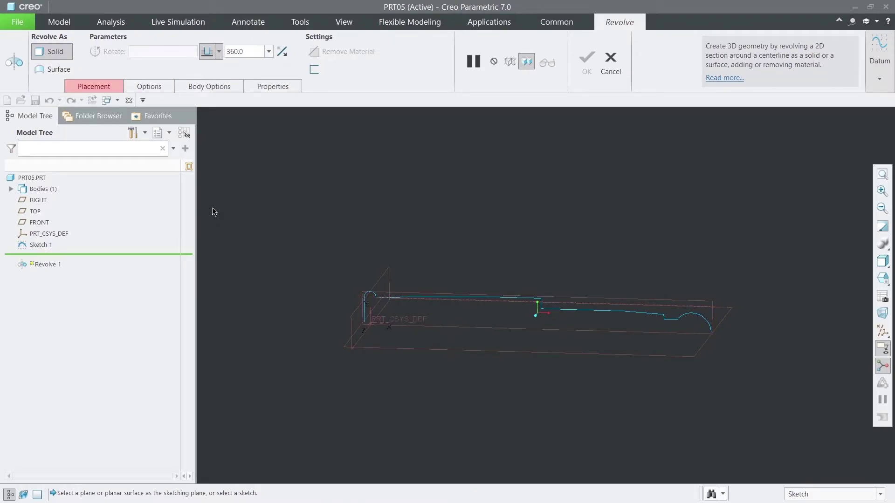
{"action": "left_click", "coordinate": [610, 60]}
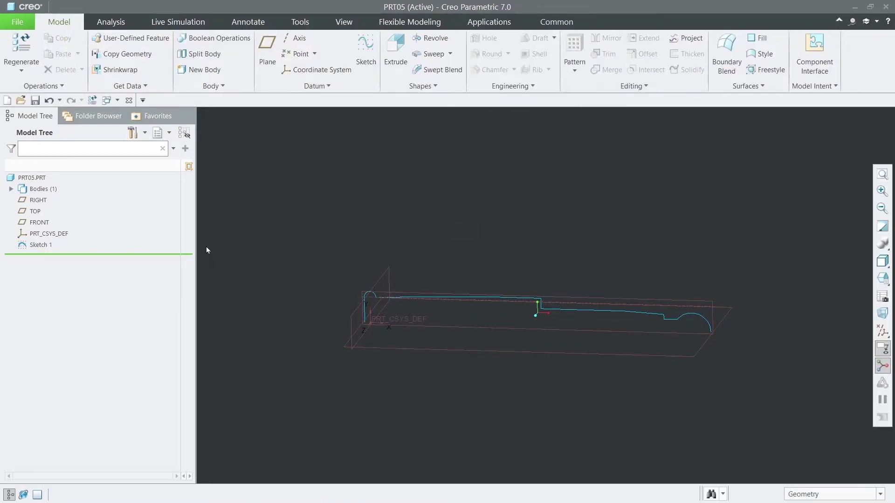
{"action": "right_click", "coordinate": [32, 245]}
{"action": "left_click", "coordinate": [52, 199]}
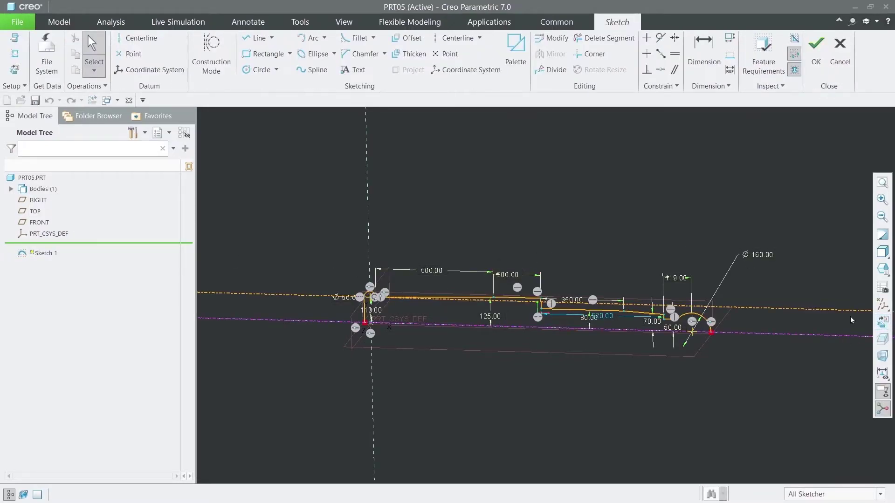
{"action": "left_click", "coordinate": [811, 302]}
{"action": "left_click", "coordinate": [811, 306]}
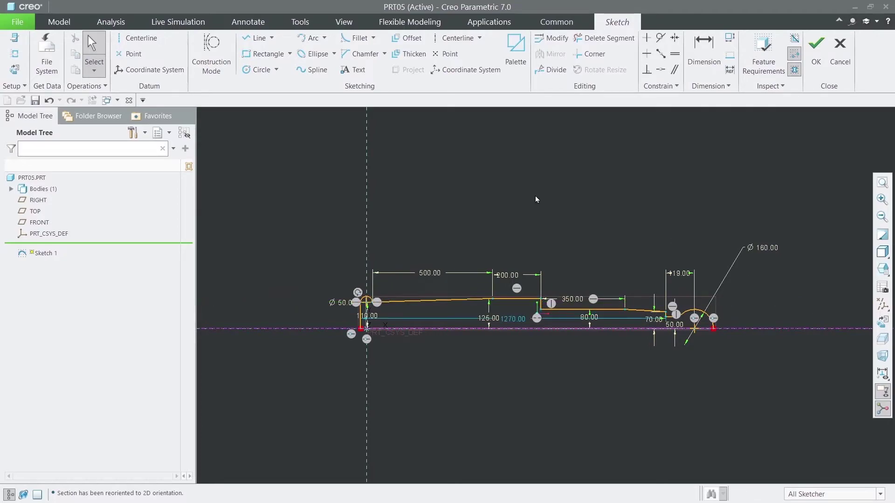
Step: Add a horizontal sketch centerline through the origin along the profile's base and finish the sketch
{"action": "left_click", "coordinate": [454, 38]}
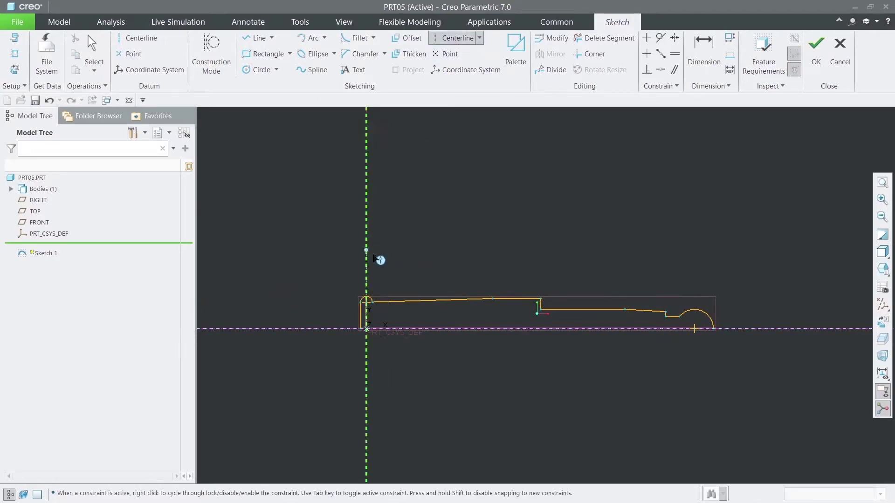
{"action": "left_click", "coordinate": [366, 329]}
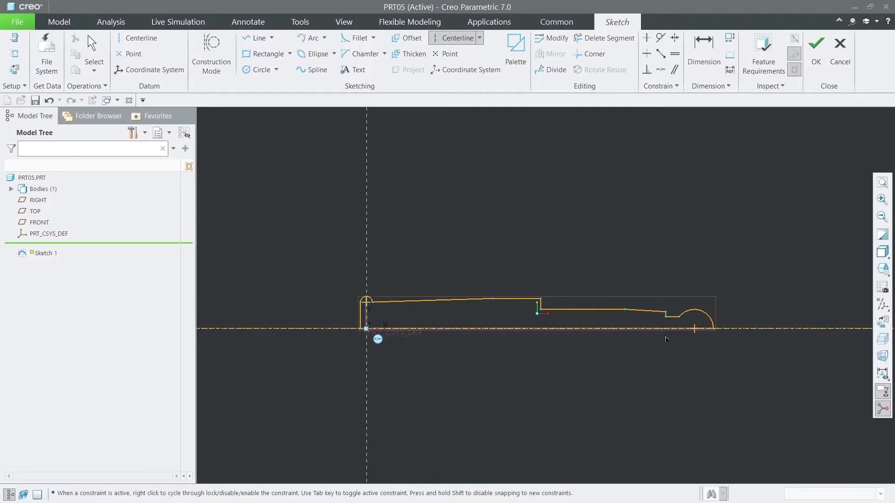
{"action": "left_click", "coordinate": [748, 330]}
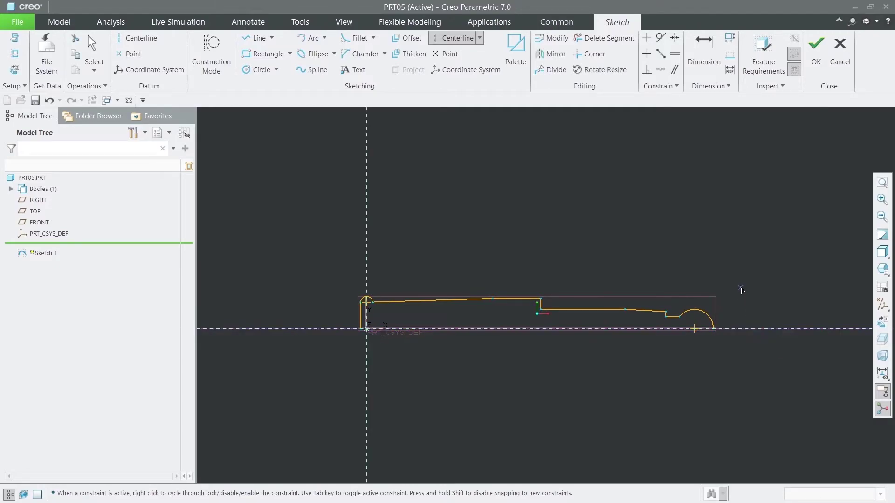
{"action": "middle_click", "coordinate": [740, 290]}
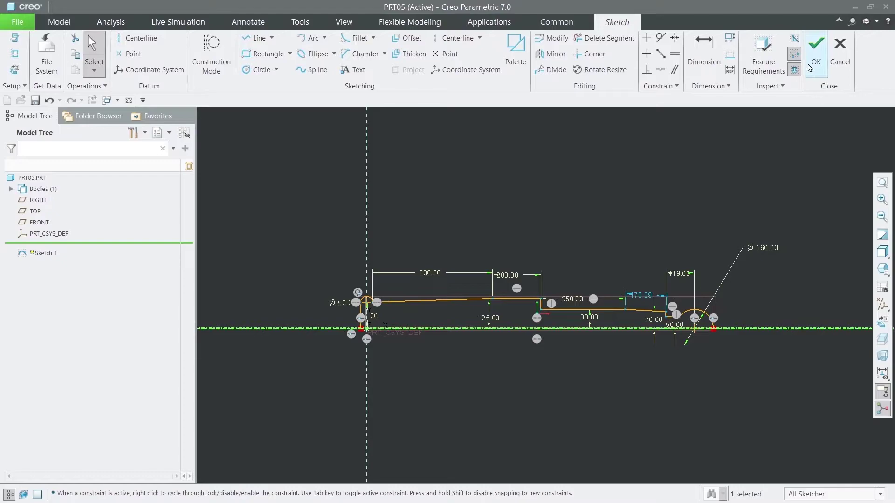
{"action": "left_click", "coordinate": [815, 49]}
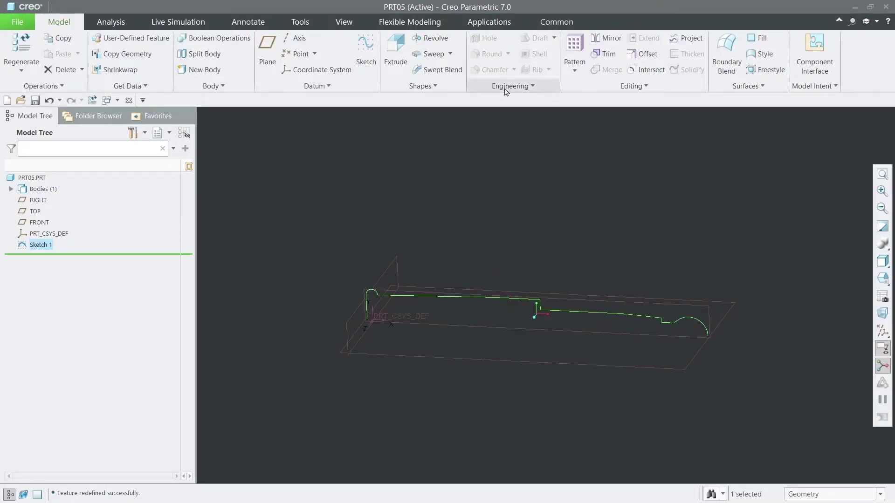
{"action": "left_click", "coordinate": [436, 38]}
{"action": "middle_click_drag", "start_coordinate": [580, 205], "coordinate": [539, 169]}
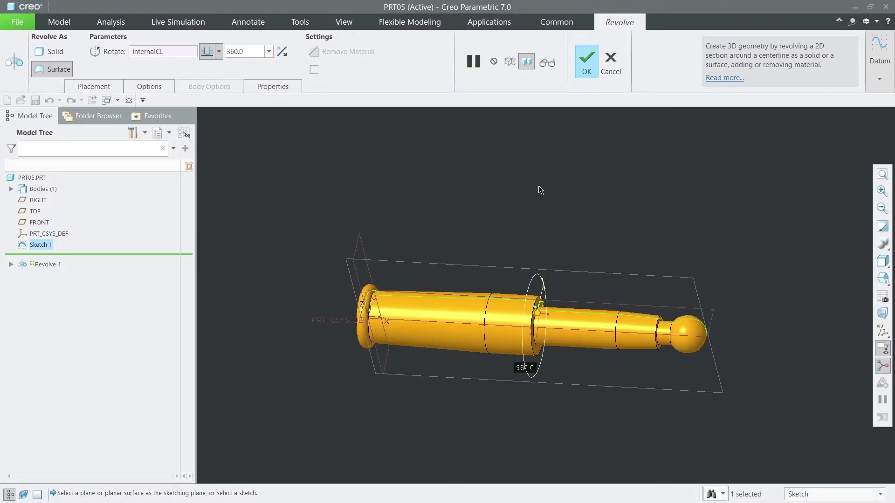
{"action": "mouse_move", "coordinate": [532, 215]}
{"action": "middle_mouse_down"}
{"action": "mouse_move", "coordinate": [539, 175]}
{"action": "mouse_move", "coordinate": [529, 202]}
{"action": "middle_mouse_up"}
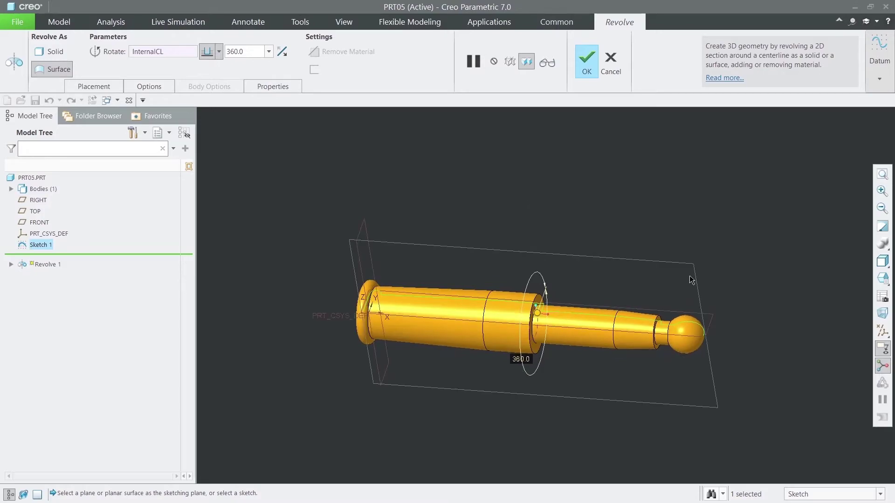
{"action": "left_click", "coordinate": [611, 62]}
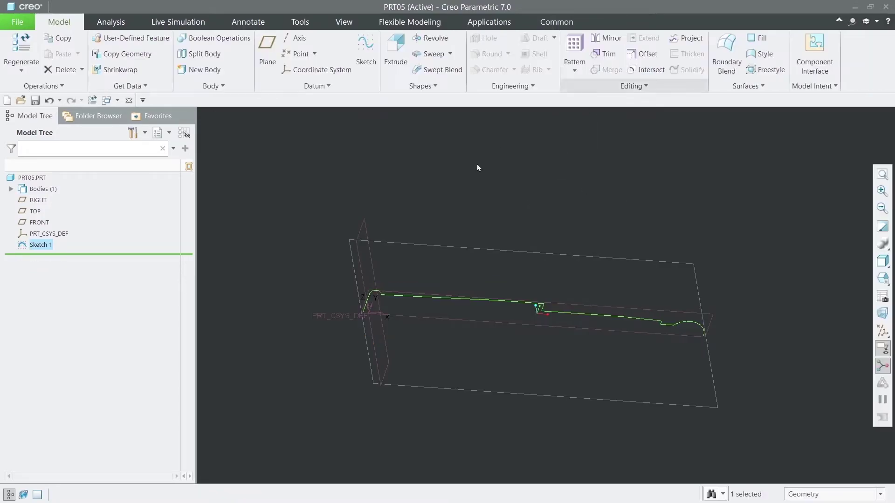
Step: Reopen Sketch 1 for editing and delete the 500 long tapered line next to the small rounded end
{"action": "right_click", "coordinate": [37, 247]}
{"action": "left_click", "coordinate": [62, 197]}
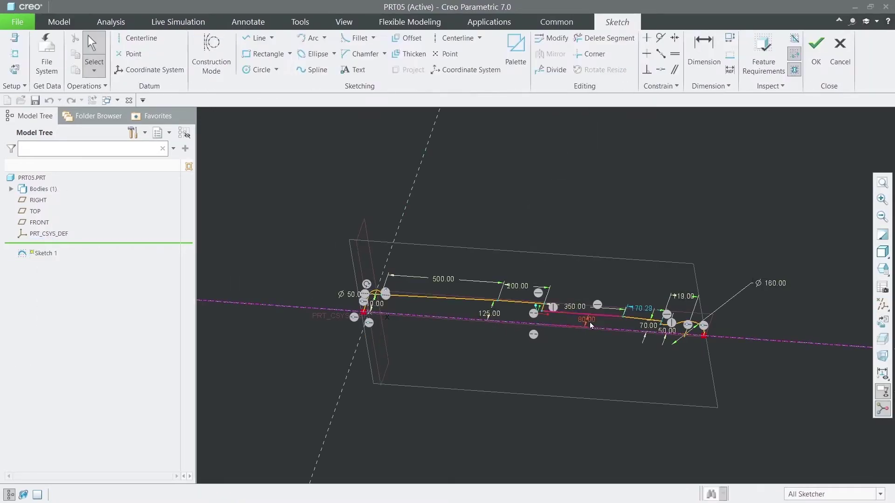
{"action": "left_click", "coordinate": [882, 321]}
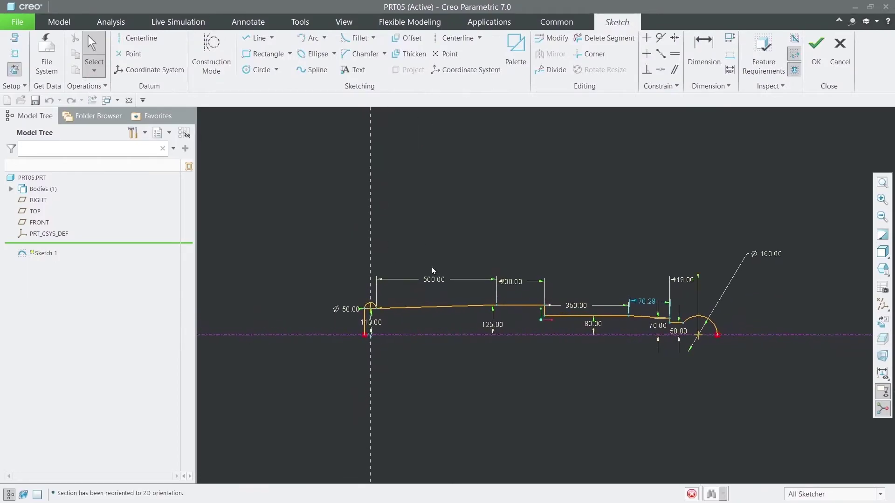
{"action": "left_click", "coordinate": [427, 315]}
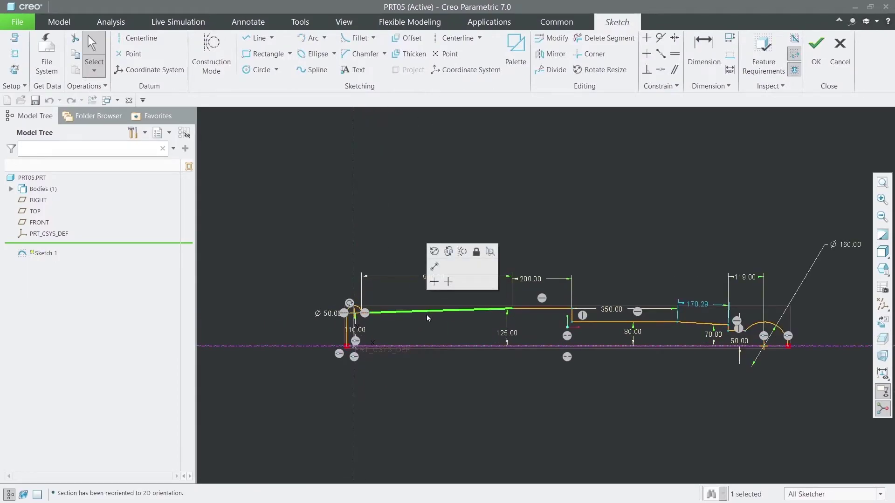
{"action": "key", "text": "Delete"}
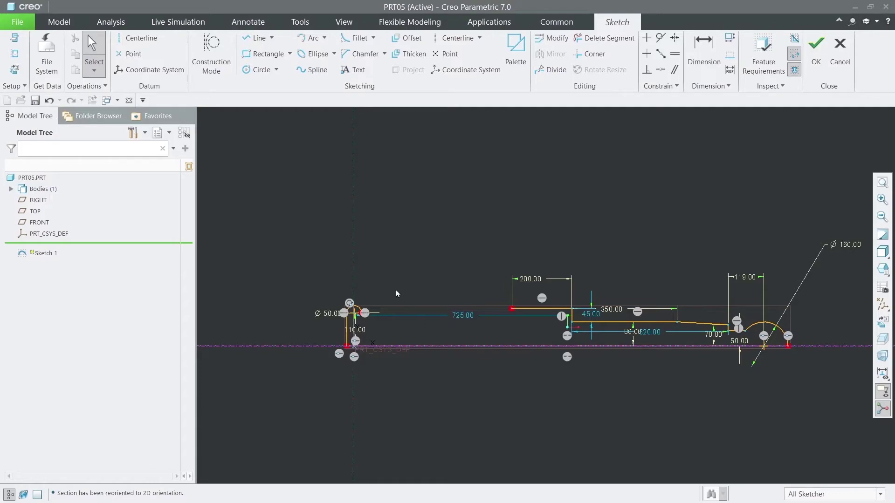
Step: Sketch a short vertical line down from the 50 diameter arc's free end and a sloping line joining it to the 200 long line
{"action": "scroll", "coordinate": [396, 288], "scroll_direction": "up", "scroll_amount": 3}
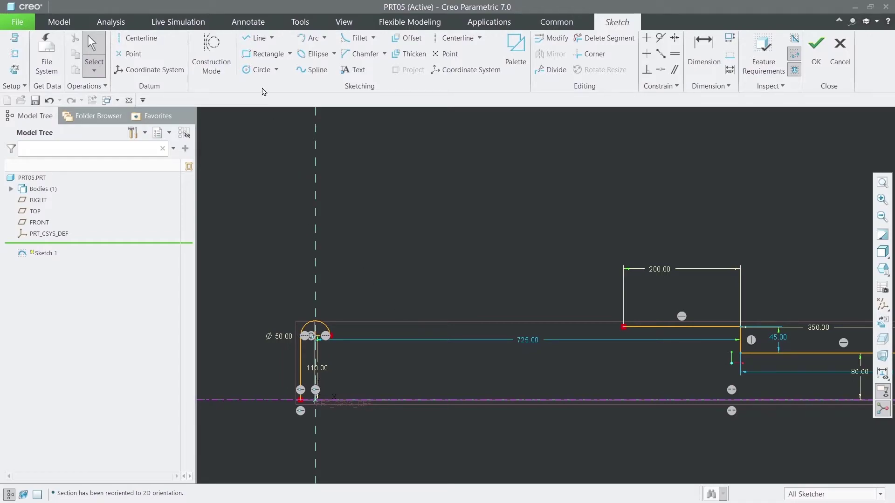
{"action": "left_click", "coordinate": [257, 37]}
{"action": "left_click", "coordinate": [616, 327]}
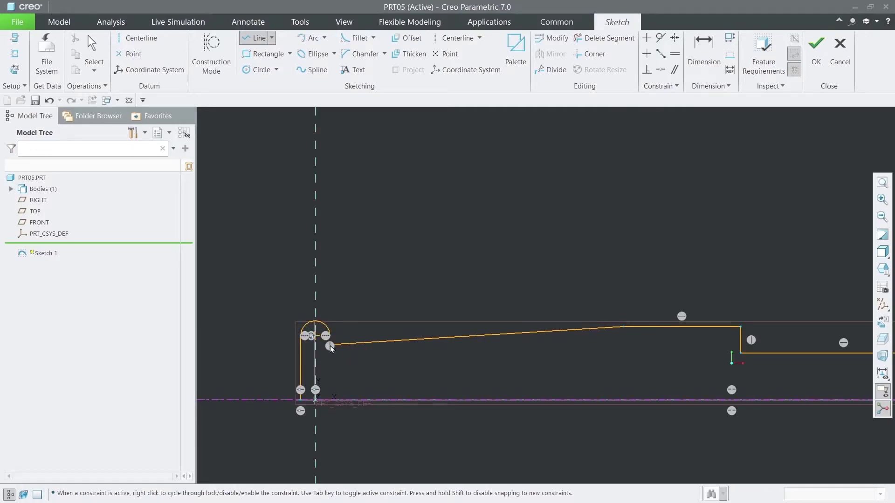
{"action": "left_click", "coordinate": [331, 345]}
{"action": "middle_click", "coordinate": [353, 276]}
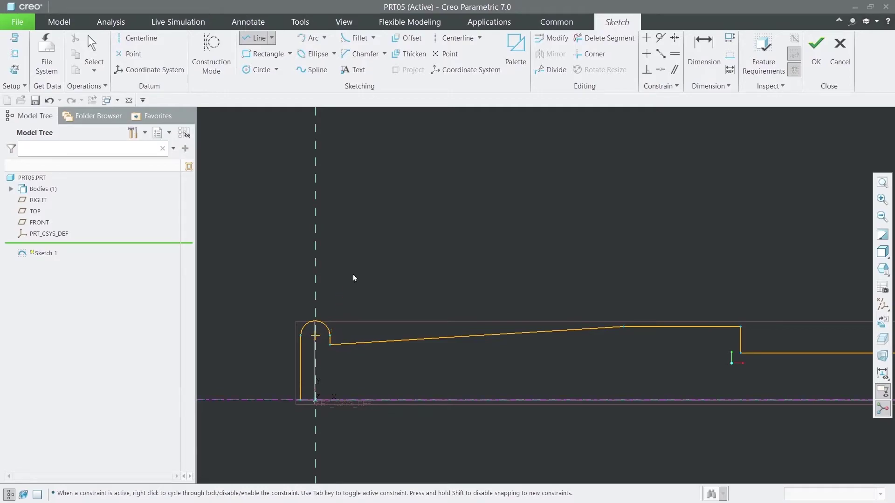
{"action": "middle_click", "coordinate": [353, 276]}
Step: Dimension the angle between the sloping line and the short vertical line below the arc as 82 degrees
{"action": "left_click", "coordinate": [703, 51]}
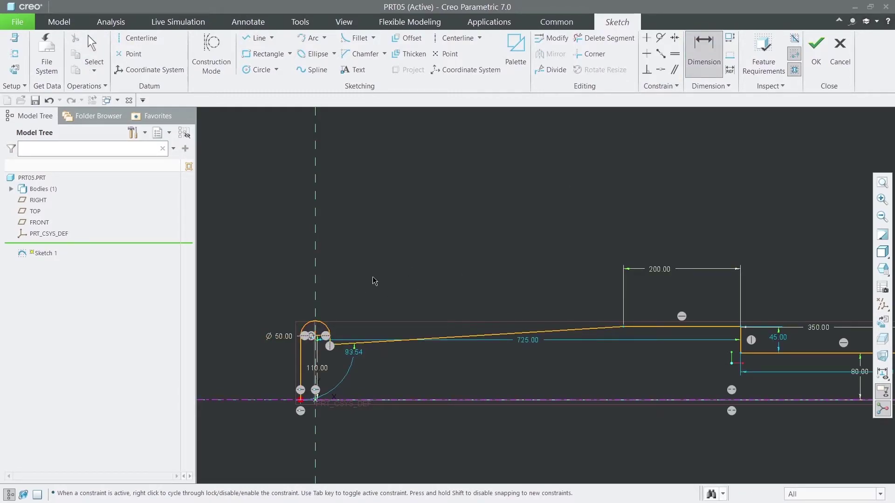
{"action": "scroll", "coordinate": [401, 321], "scroll_direction": "up", "scroll_amount": 3}
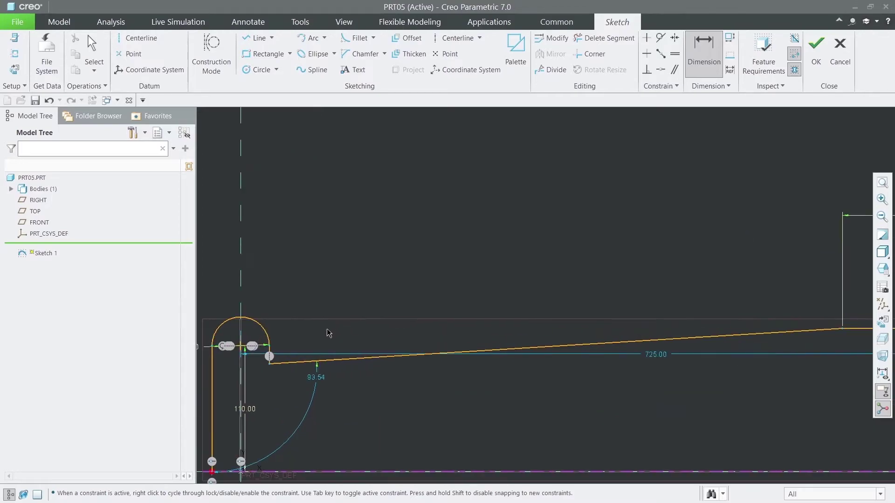
{"action": "left_click", "coordinate": [289, 363]}
{"action": "left_click", "coordinate": [270, 357]}
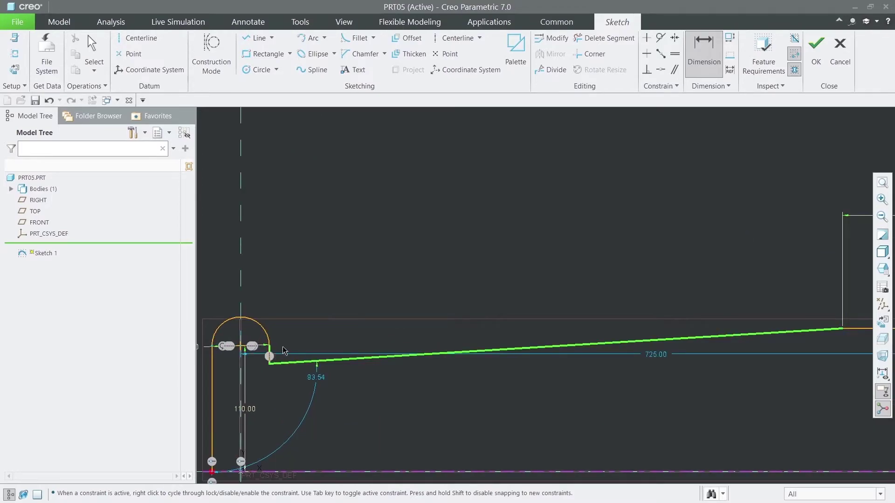
{"action": "middle_click", "coordinate": [297, 341]}
{"action": "type", "text": "82"}
{"action": "key", "text": "Return"}
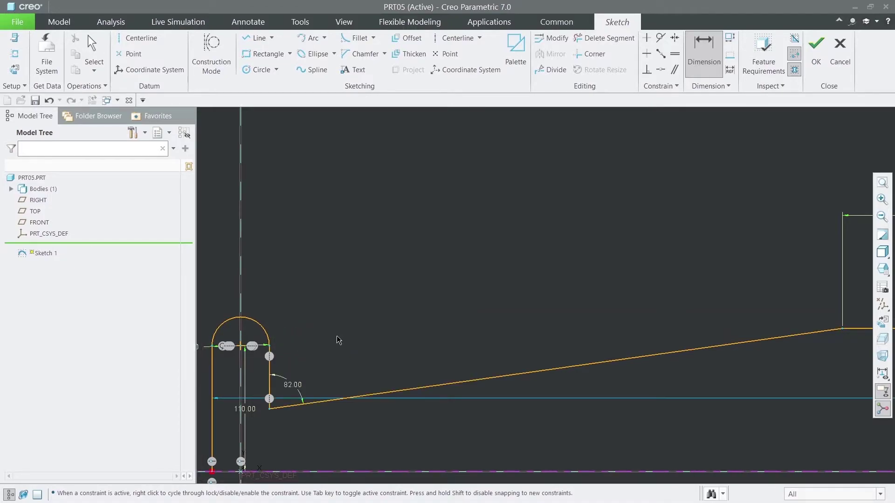
{"action": "scroll", "coordinate": [330, 333], "scroll_direction": "up", "scroll_amount": 2}
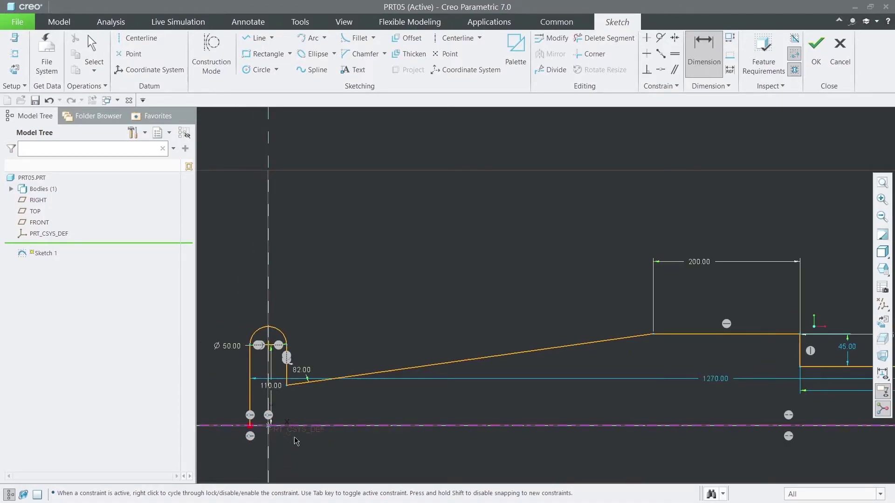
Step: Dimension the height of the short vertical line's lower end above the base centerline as 55
{"action": "left_click", "coordinate": [294, 428]}
{"action": "left_click", "coordinate": [286, 385]}
{"action": "middle_click", "coordinate": [283, 401]}
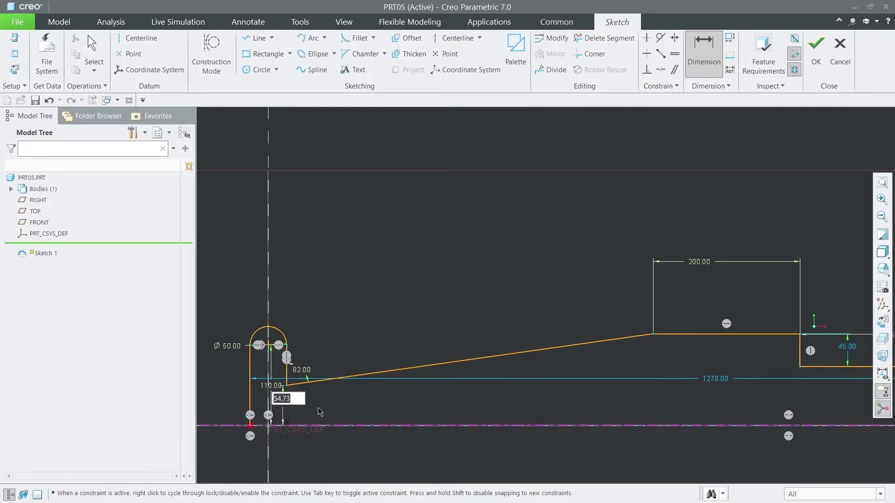
{"action": "type", "text": "55"}
{"action": "key", "text": "Return"}
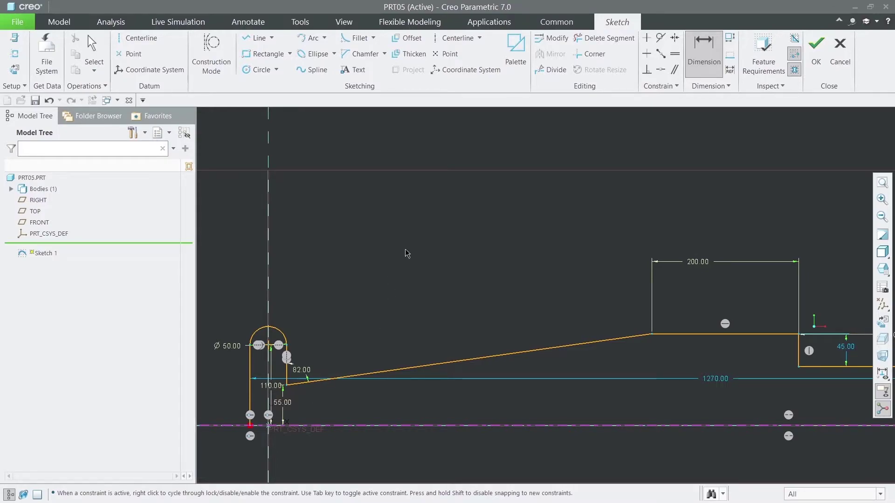
{"action": "middle_click", "coordinate": [374, 236]}
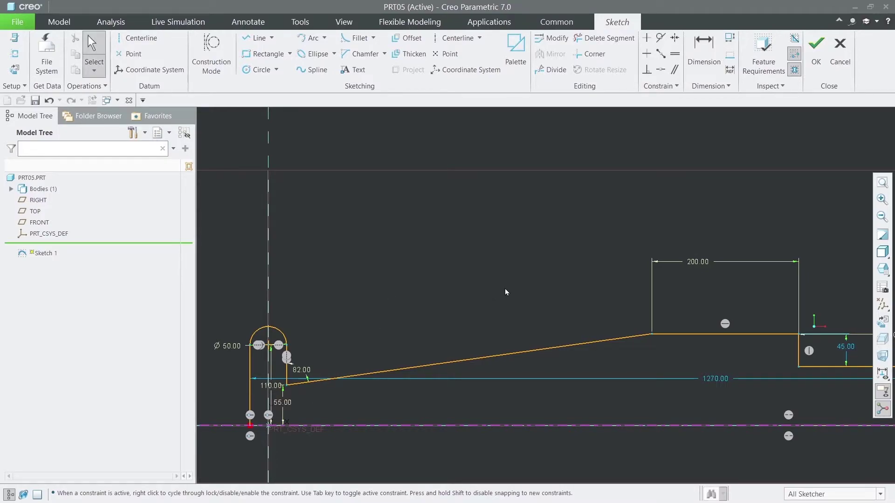
Step: Dimension the height of the 200 long line's start above the base centerline as 125
{"action": "left_click", "coordinate": [703, 48]}
{"action": "left_click", "coordinate": [651, 427]}
{"action": "left_click", "coordinate": [650, 335]}
{"action": "middle_click", "coordinate": [648, 368]}
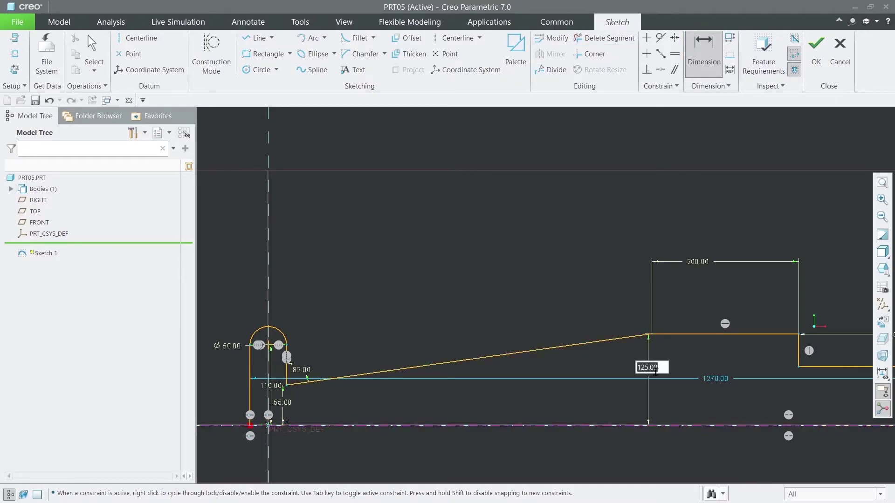
{"action": "middle_click", "coordinate": [688, 373]}
{"action": "middle_click", "coordinate": [689, 373]}
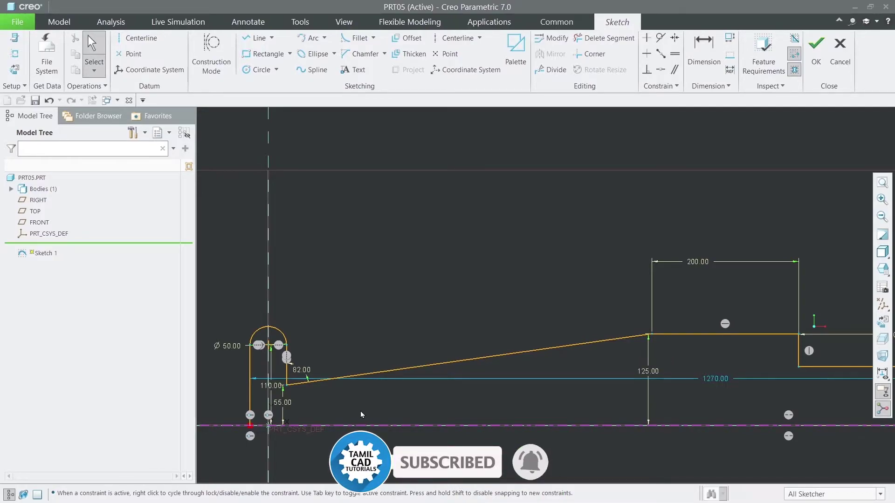
Step: Move the arc's 110 height dimension outside the profile, try to modify it, and open the arc's 50 diameter for editing
{"action": "scroll", "coordinate": [297, 391], "scroll_direction": "down", "scroll_amount": 1}
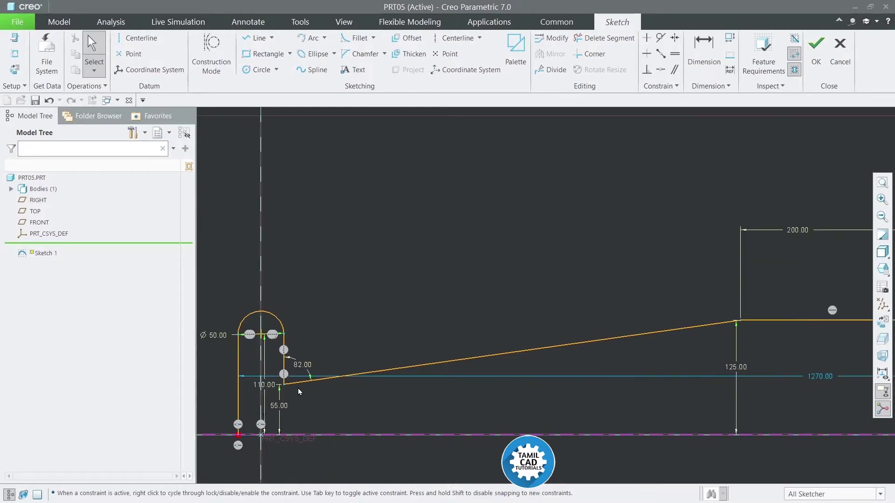
{"action": "scroll", "coordinate": [297, 379], "scroll_direction": "down", "scroll_amount": 2}
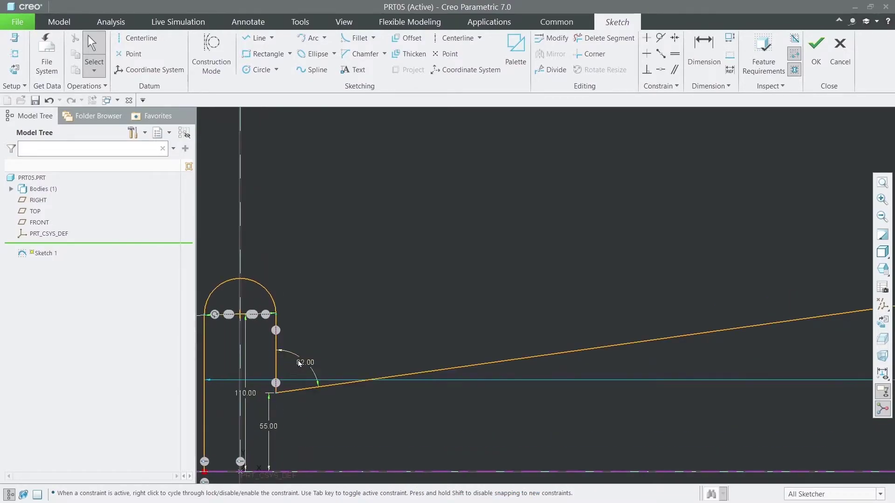
{"action": "scroll", "coordinate": [285, 381], "scroll_direction": "up", "scroll_amount": 2}
{"action": "left_click_drag", "start_coordinate": [267, 384], "coordinate": [217, 384]}
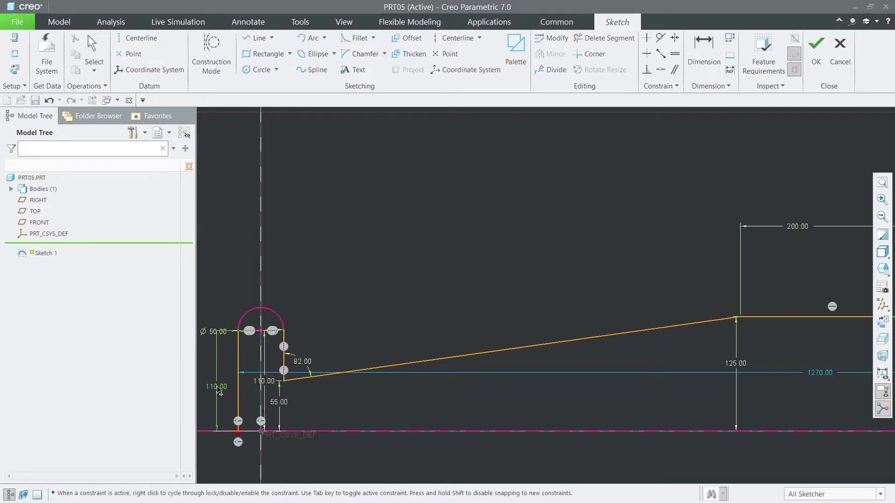
{"action": "double_click", "coordinate": [216, 383]}
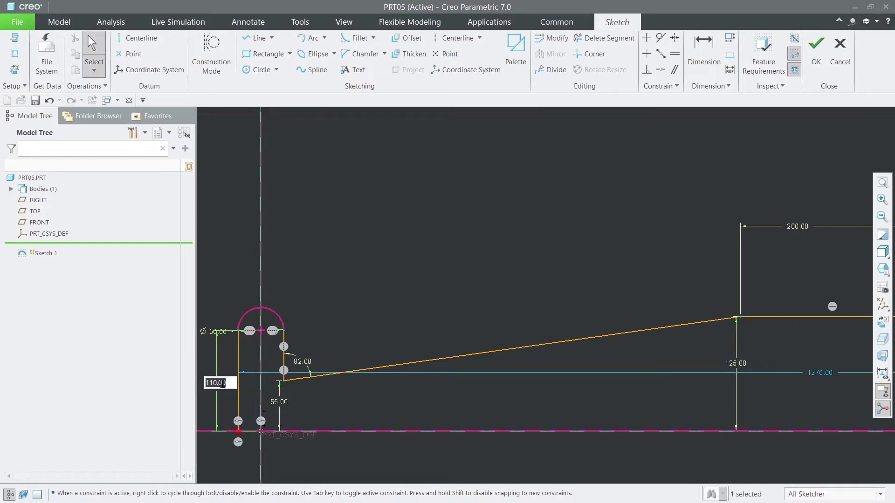
{"action": "key", "text": "Return"}
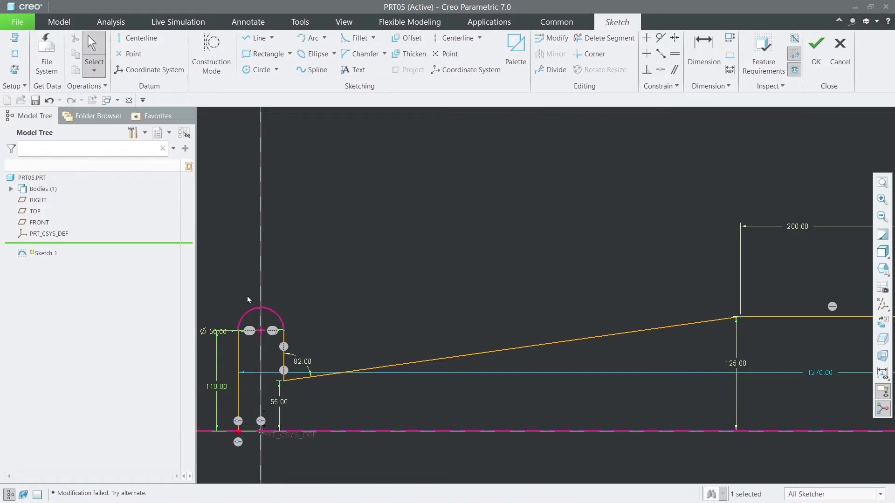
{"action": "double_click", "coordinate": [203, 332]}
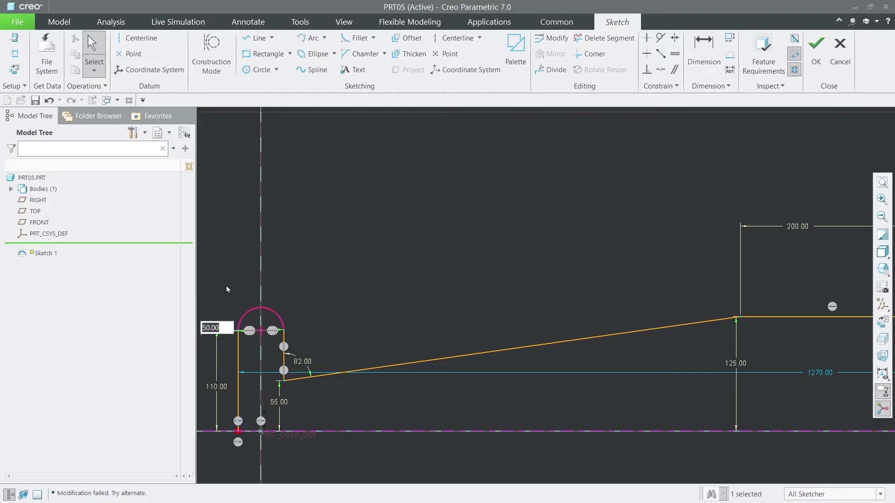
{"action": "key", "text": "Return"}
Step: Delete the outer vertical line, the 50 diameter arc and the short vertical line at the small rounded end
{"action": "left_click", "coordinate": [604, 37]}
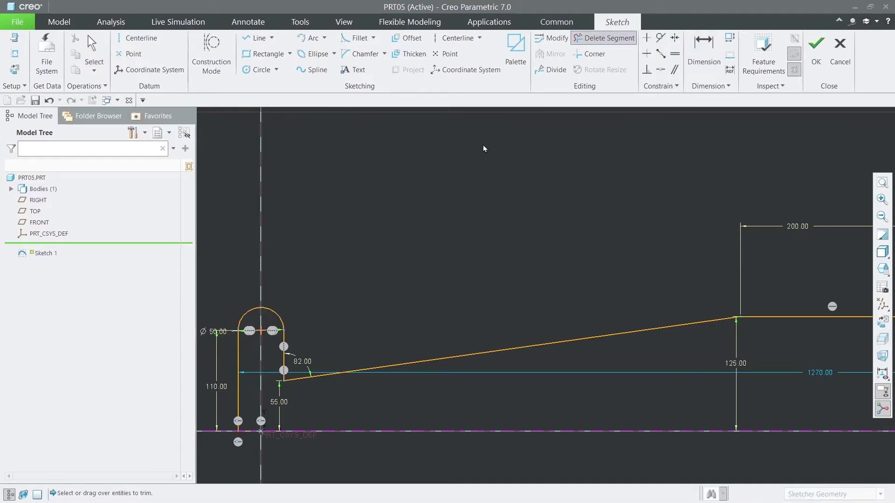
{"action": "left_click", "coordinate": [236, 350]}
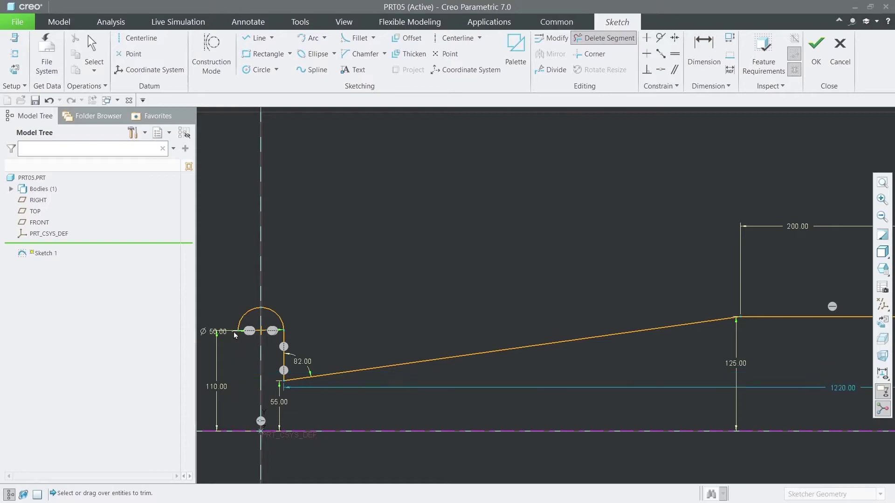
{"action": "left_click", "coordinate": [247, 311]}
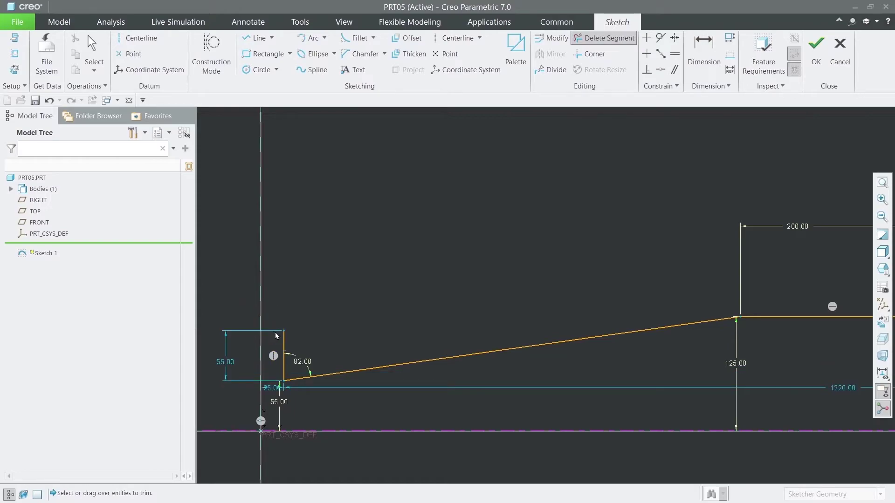
{"action": "left_click", "coordinate": [284, 355]}
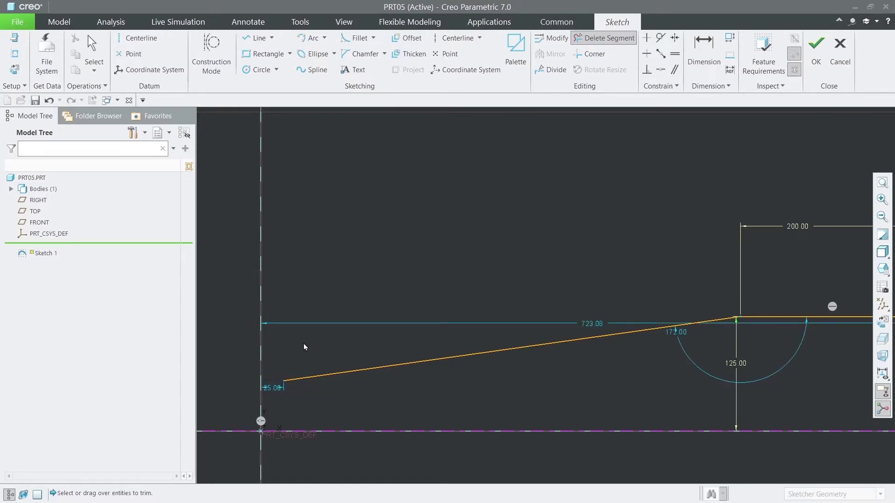
{"action": "middle_click", "coordinate": [314, 266]}
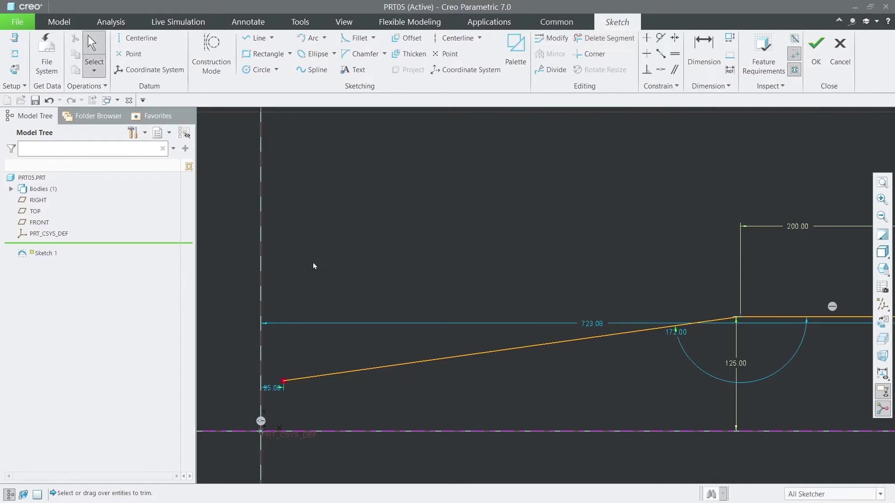
Step: Sketch a vertical line about 71 long upward from the origin along the vertical reference
{"action": "left_click", "coordinate": [255, 37]}
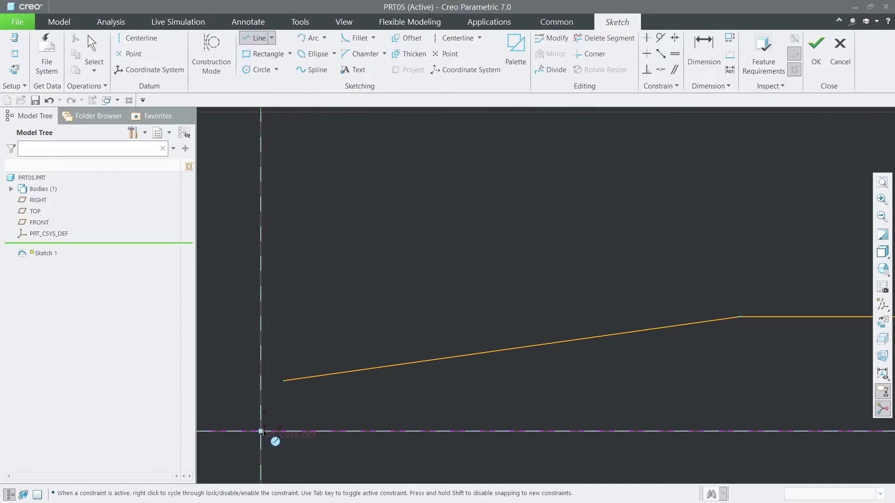
{"action": "left_click", "coordinate": [261, 431]}
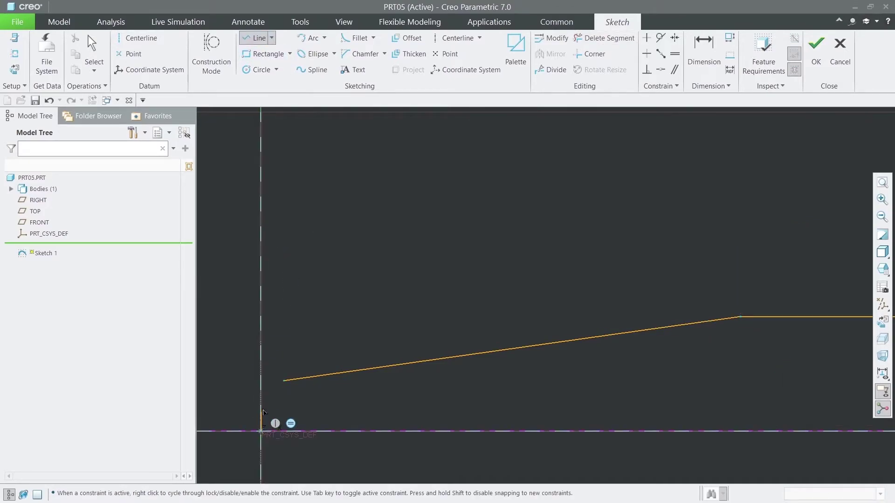
{"action": "left_click", "coordinate": [262, 367]}
{"action": "middle_click", "coordinate": [272, 301]}
{"action": "middle_click", "coordinate": [272, 301]}
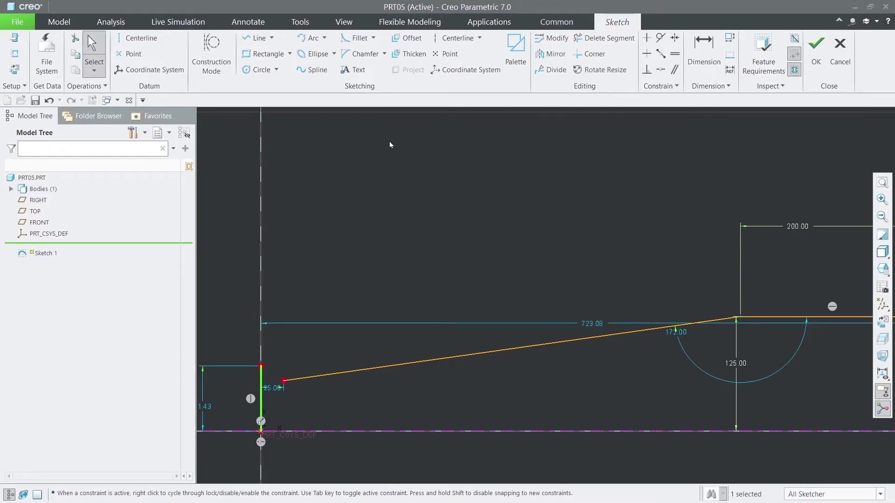
Step: Sketch an arc of about 12.5 radius from the vertical line's upper end to a point above the sloping line's free end
{"action": "left_click", "coordinate": [310, 38]}
{"action": "left_click", "coordinate": [272, 364]}
{"action": "left_click", "coordinate": [285, 378]}
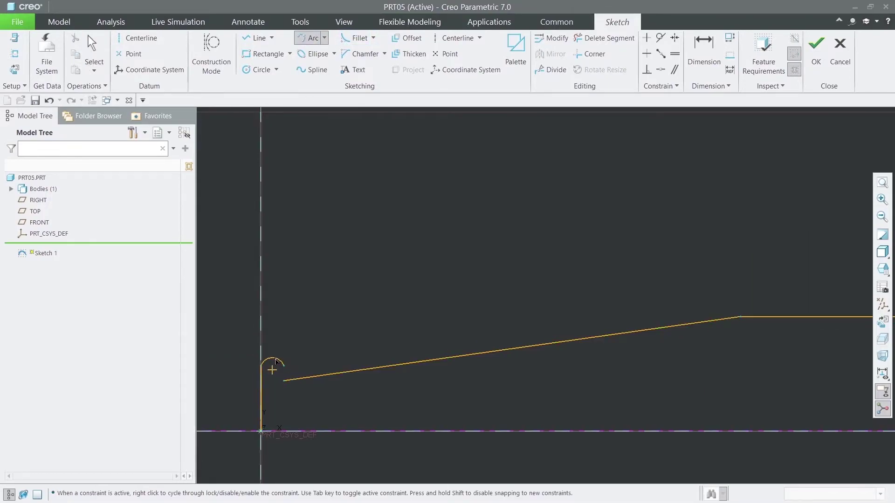
{"action": "left_click", "coordinate": [274, 358]}
{"action": "middle_click", "coordinate": [276, 324]}
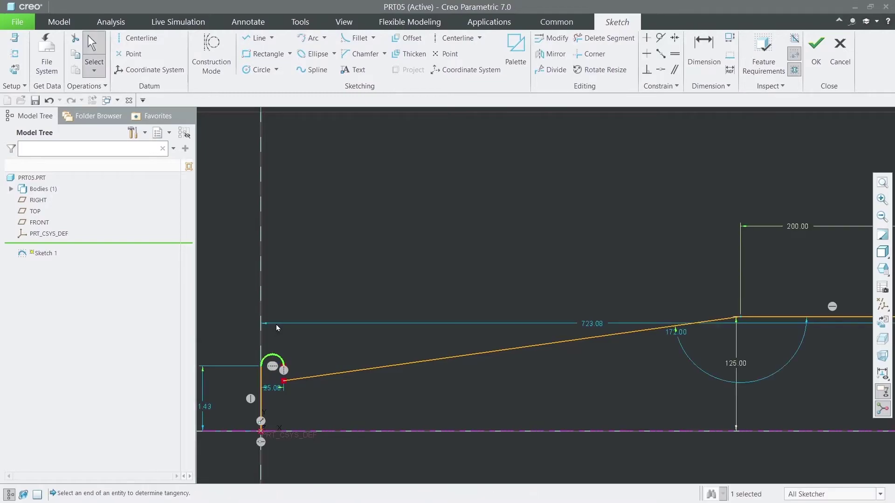
Step: Move the 25 width dimension above the arc and set the vertical line's length to 55
{"action": "scroll", "coordinate": [277, 396], "scroll_direction": "up", "scroll_amount": 3}
{"action": "scroll", "coordinate": [277, 396], "scroll_direction": "up", "scroll_amount": 1}
{"action": "left_click_drag", "start_coordinate": [259, 370], "coordinate": [264, 247]}
{"action": "left_click", "coordinate": [359, 325]}
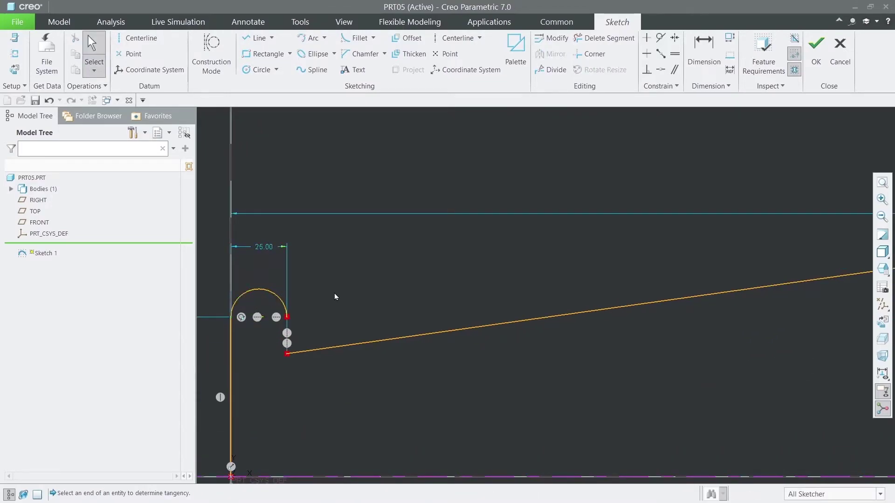
{"action": "scroll", "coordinate": [334, 292], "scroll_direction": "down", "scroll_amount": 4}
{"action": "double_click", "coordinate": [240, 343]}
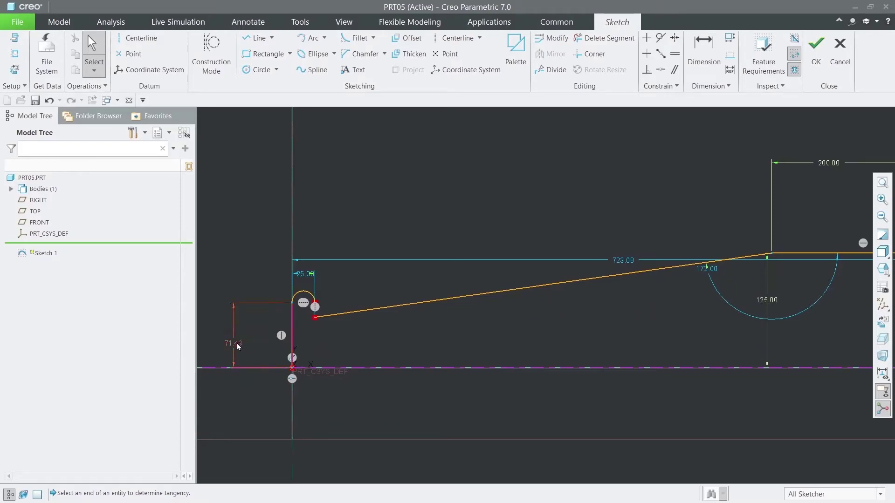
{"action": "type", "text": "55"}
{"action": "key", "text": "Return"}
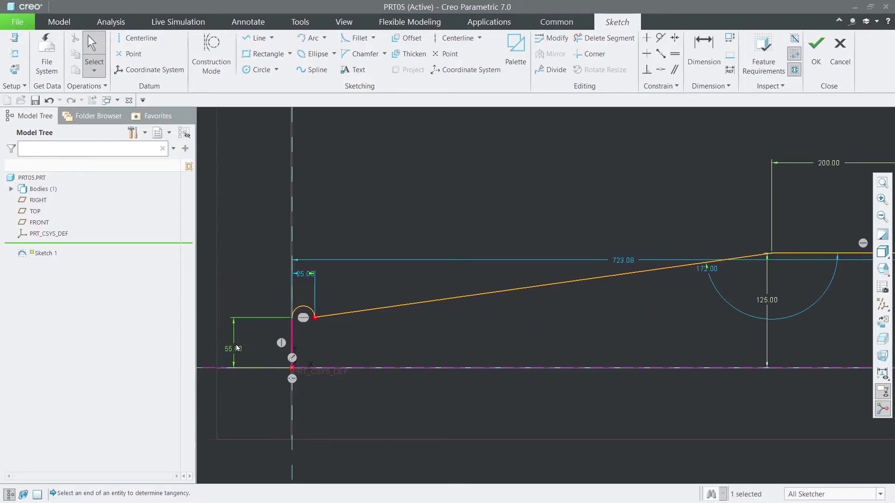
{"action": "left_click", "coordinate": [258, 284]}
Step: Sketch a vertical construction line about 30 long upward from the point where the arc meets the sloping line
{"action": "scroll", "coordinate": [309, 326], "scroll_direction": "up", "scroll_amount": 4}
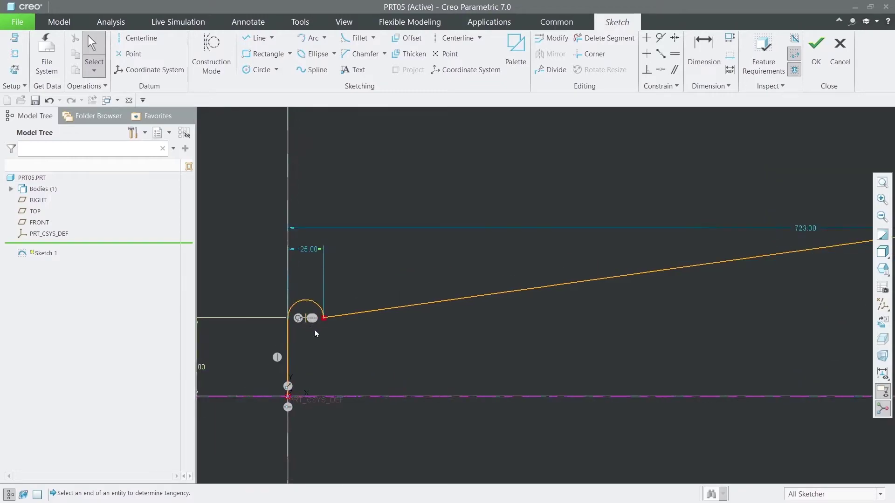
{"action": "scroll", "coordinate": [442, 366], "scroll_direction": "down", "scroll_amount": 4}
{"action": "scroll", "coordinate": [462, 359], "scroll_direction": "down", "scroll_amount": 2}
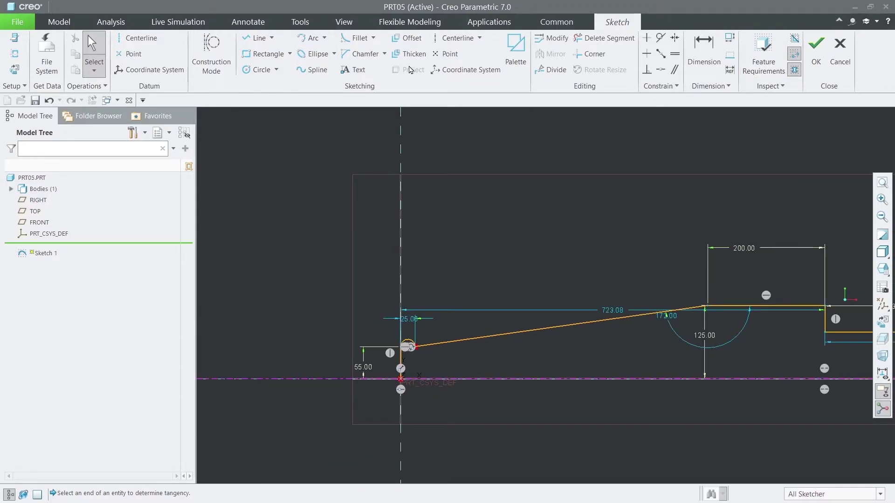
{"action": "left_click", "coordinate": [256, 38]}
{"action": "left_click", "coordinate": [212, 54]}
{"action": "scroll", "coordinate": [405, 349], "scroll_direction": "up", "scroll_amount": 6}
{"action": "left_click", "coordinate": [406, 350]}
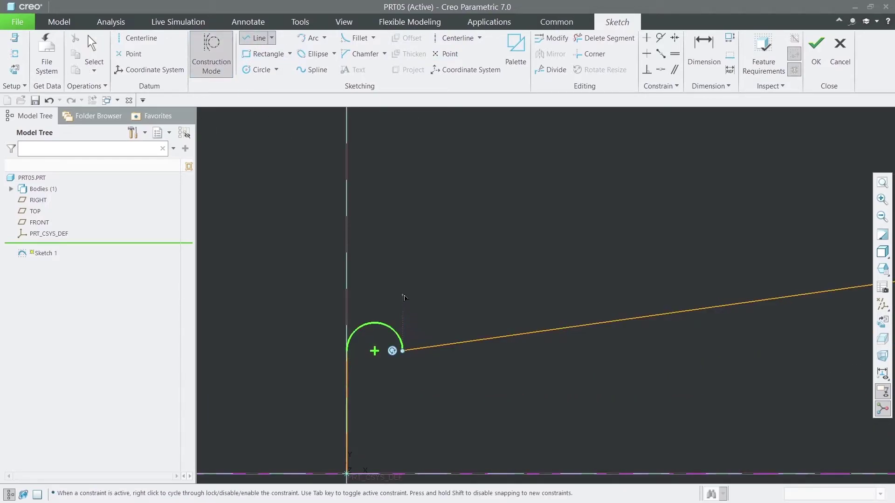
{"action": "left_click", "coordinate": [398, 252]}
{"action": "middle_click", "coordinate": [399, 253]}
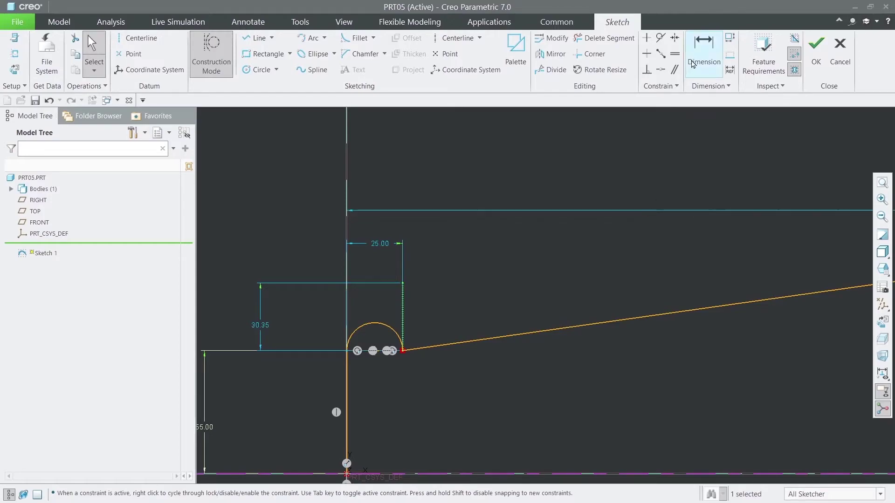
Step: Dimension the angle between the vertical construction line and the sloping line as 82 degrees
{"action": "left_click", "coordinate": [703, 49]}
{"action": "left_click", "coordinate": [403, 316]}
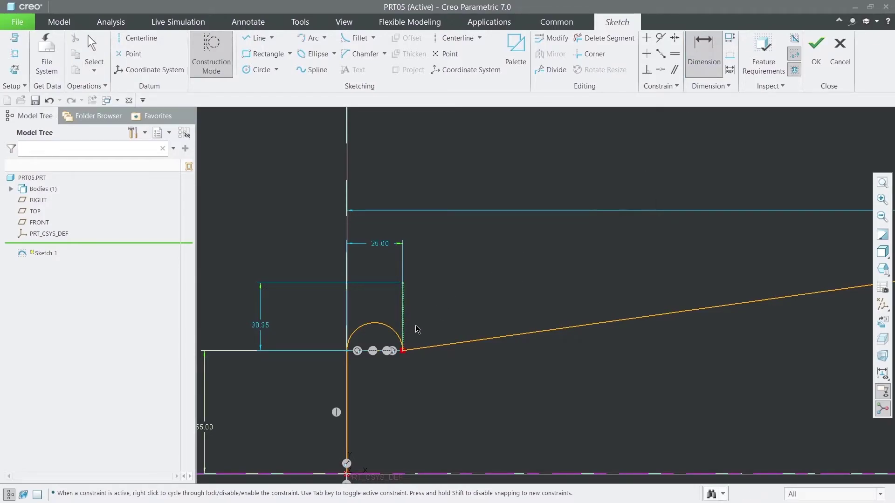
{"action": "left_click", "coordinate": [432, 346]}
{"action": "middle_click", "coordinate": [481, 304]}
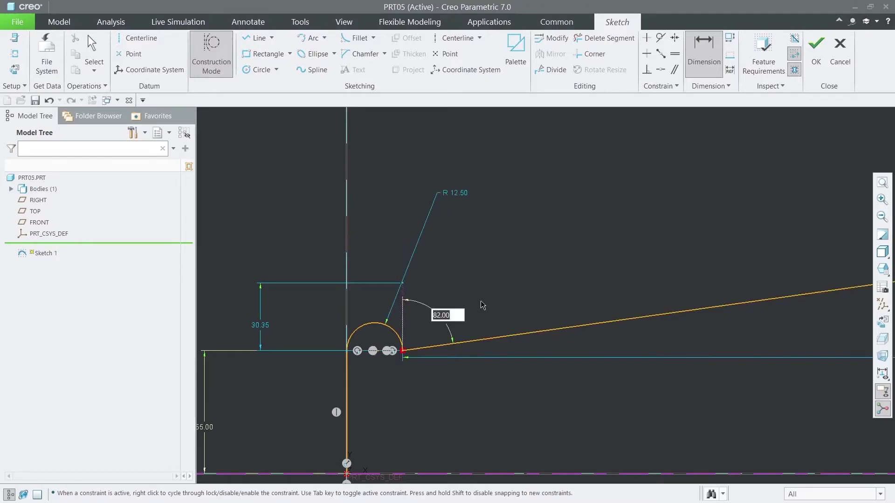
{"action": "key", "text": "Return"}
{"action": "middle_click", "coordinate": [495, 276]}
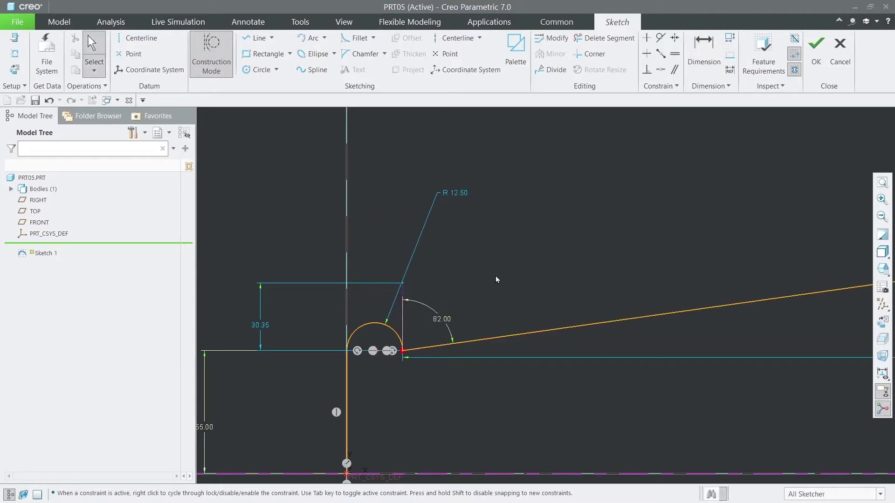
Step: Set the small end arc's radius to 25 and finish the sketch
{"action": "double_click", "coordinate": [458, 193]}
{"action": "type", "text": "25"}
{"action": "key", "text": "Return"}
{"action": "left_click", "coordinate": [478, 239]}
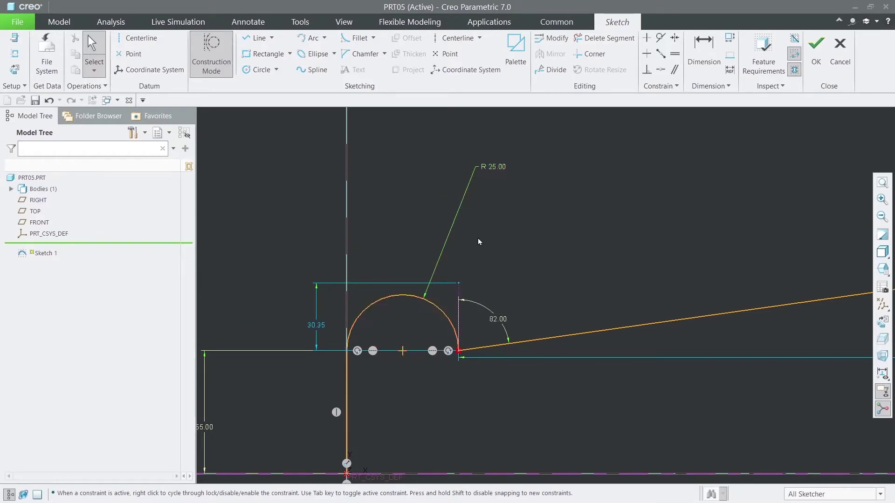
{"action": "scroll", "coordinate": [506, 268], "scroll_direction": "up", "scroll_amount": 3}
{"action": "scroll", "coordinate": [474, 362], "scroll_direction": "up", "scroll_amount": 2}
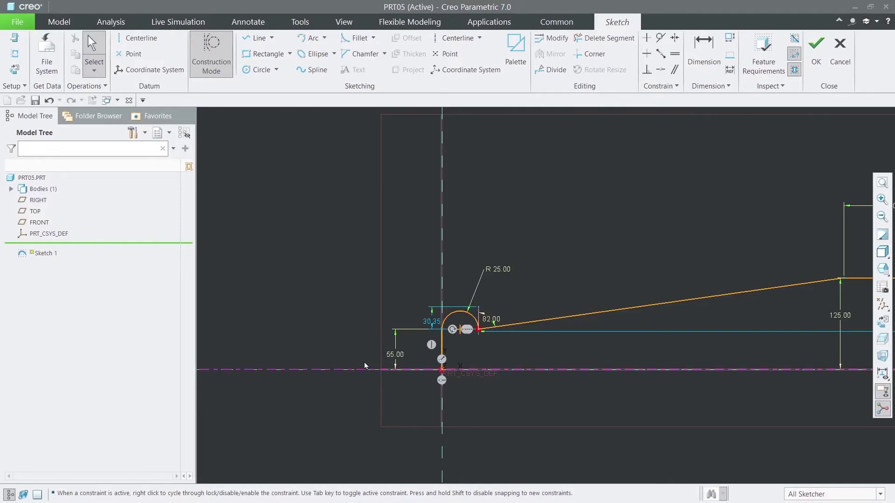
{"action": "scroll", "coordinate": [366, 362], "scroll_direction": "up", "scroll_amount": 3}
{"action": "scroll", "coordinate": [600, 376], "scroll_direction": "up", "scroll_amount": 2}
{"action": "left_click", "coordinate": [816, 46]}
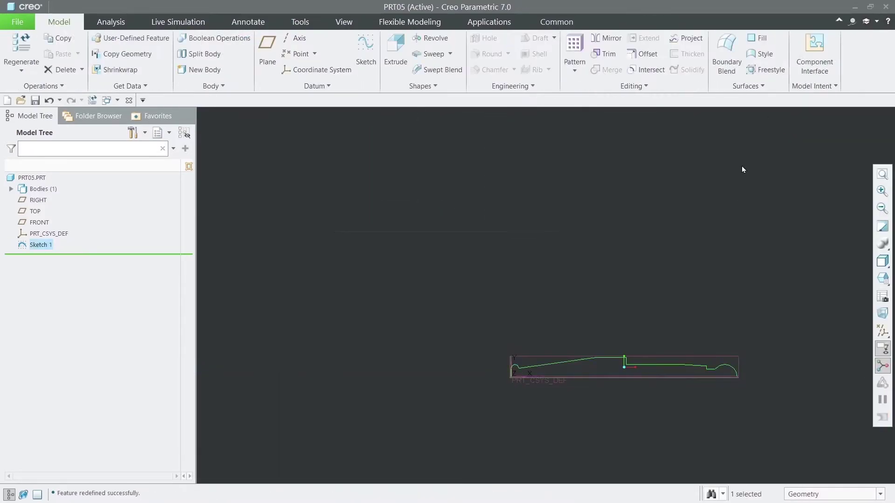
Step: Reopen Sketch 1 and draw a base line along the centerline from the short vertical line's foot to the end of the large arc
{"action": "left_click", "coordinate": [425, 40]}
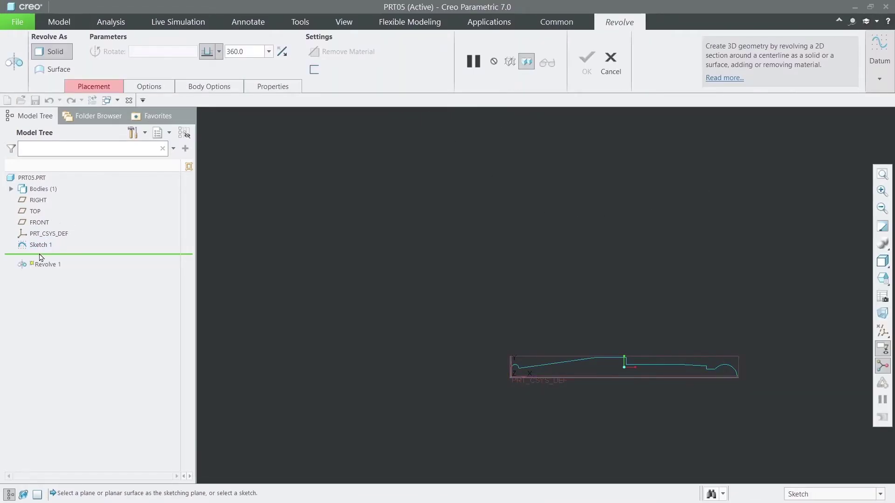
{"action": "left_click", "coordinate": [610, 61]}
{"action": "right_click", "coordinate": [37, 245]}
{"action": "left_click", "coordinate": [65, 193]}
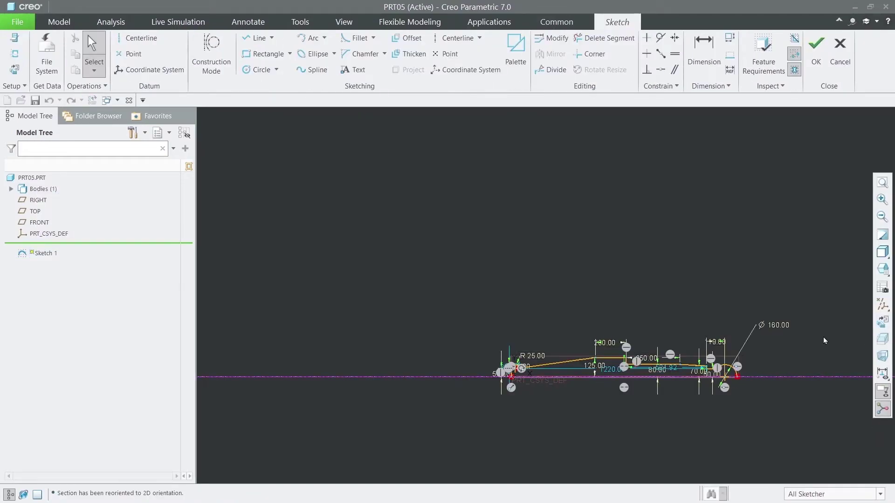
{"action": "scroll", "coordinate": [585, 294], "scroll_direction": "up", "scroll_amount": 1}
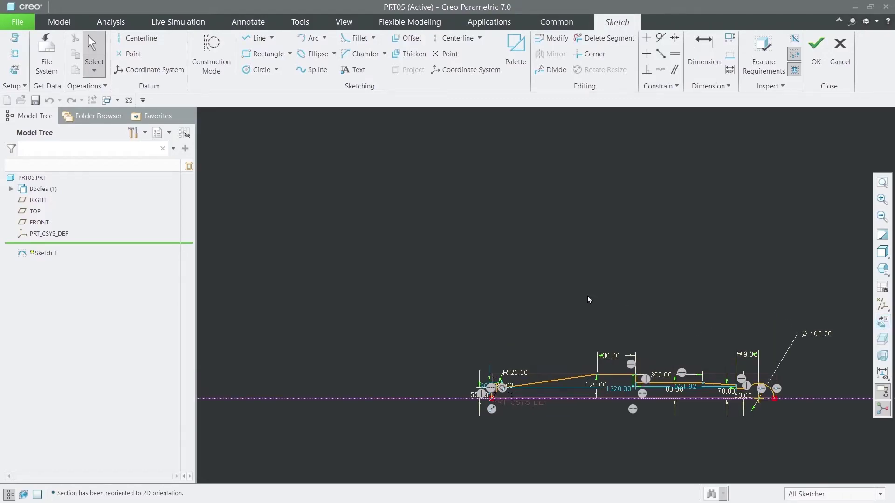
{"action": "scroll", "coordinate": [728, 436], "scroll_direction": "up", "scroll_amount": 2}
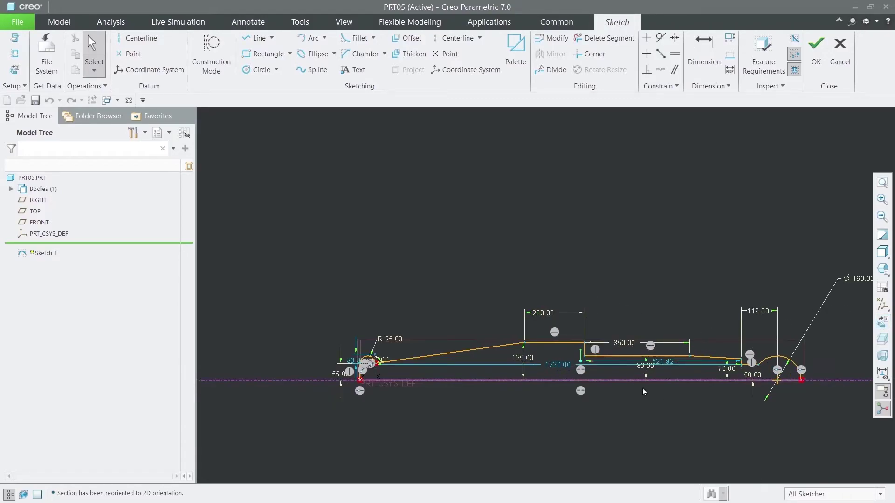
{"action": "left_click", "coordinate": [255, 38]}
{"action": "left_click", "coordinate": [359, 380]}
{"action": "left_click", "coordinate": [801, 381]}
{"action": "middle_click", "coordinate": [791, 306]}
{"action": "middle_click", "coordinate": [786, 312]}
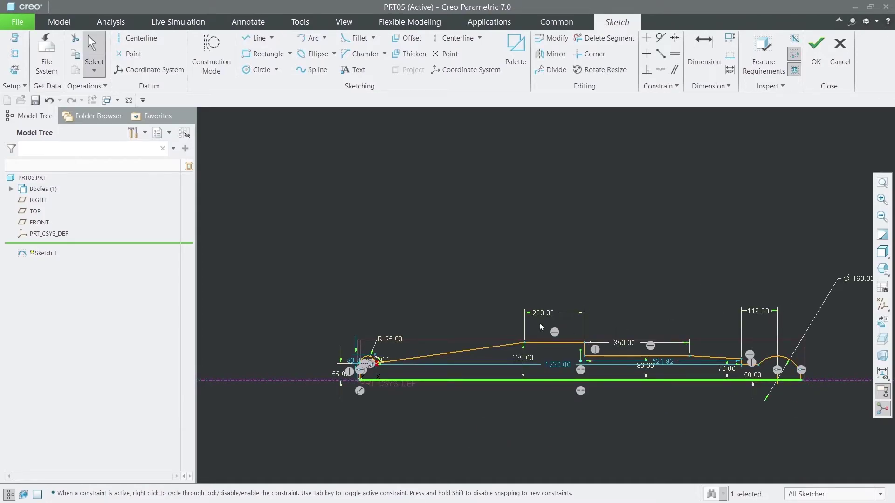
Step: Examine the junction between the small end arc and the sloping line for a gap or overlap
{"action": "scroll", "coordinate": [336, 381], "scroll_direction": "up", "scroll_amount": 10}
{"action": "scroll", "coordinate": [283, 359], "scroll_direction": "up", "scroll_amount": 5}
{"action": "scroll", "coordinate": [316, 357], "scroll_direction": "up", "scroll_amount": 5}
{"action": "scroll", "coordinate": [316, 346], "scroll_direction": "down", "scroll_amount": 3}
{"action": "scroll", "coordinate": [318, 349], "scroll_direction": "down", "scroll_amount": 5}
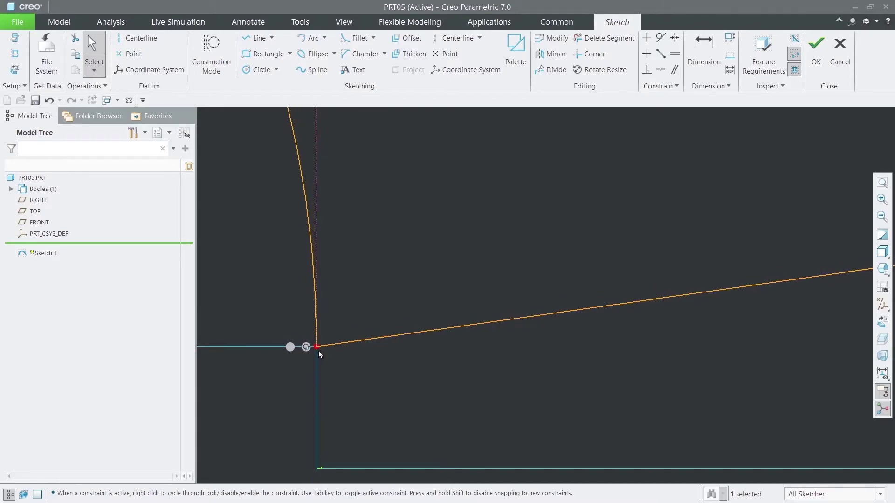
{"action": "scroll", "coordinate": [331, 361], "scroll_direction": "down", "scroll_amount": 8}
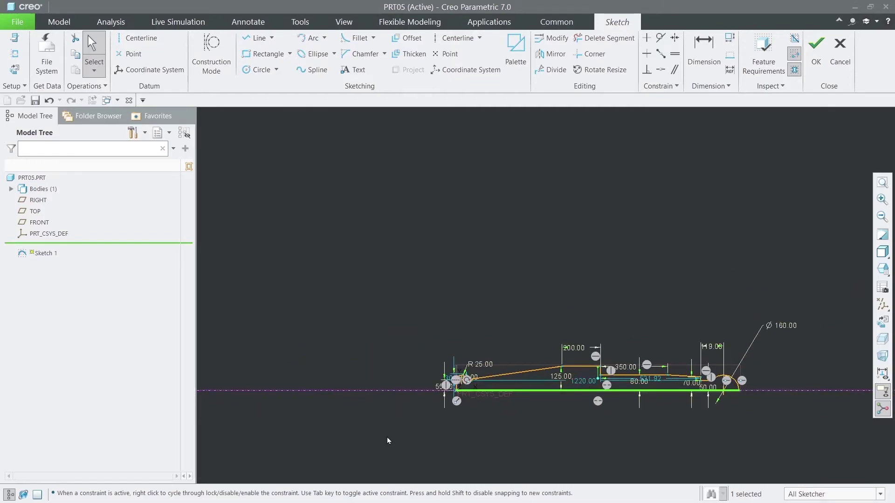
{"action": "scroll", "coordinate": [485, 390], "scroll_direction": "up", "scroll_amount": 10}
{"action": "scroll", "coordinate": [410, 284], "scroll_direction": "up", "scroll_amount": 8}
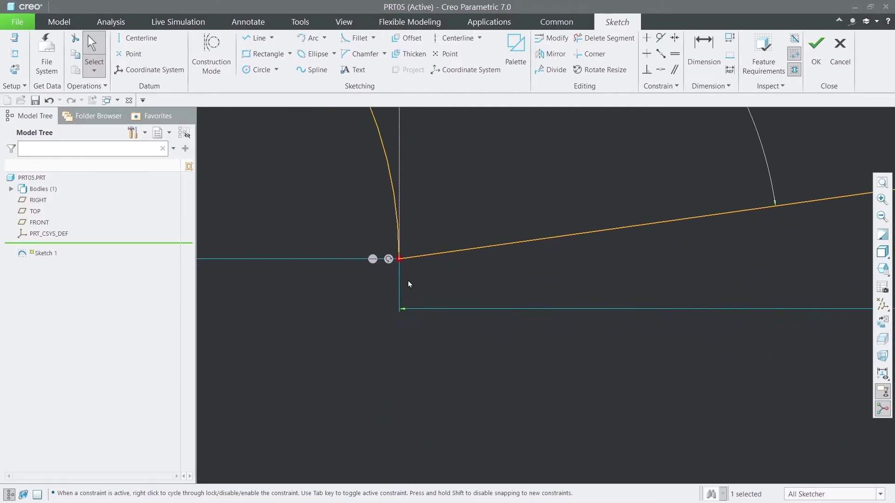
{"action": "scroll", "coordinate": [396, 260], "scroll_direction": "up", "scroll_amount": 8}
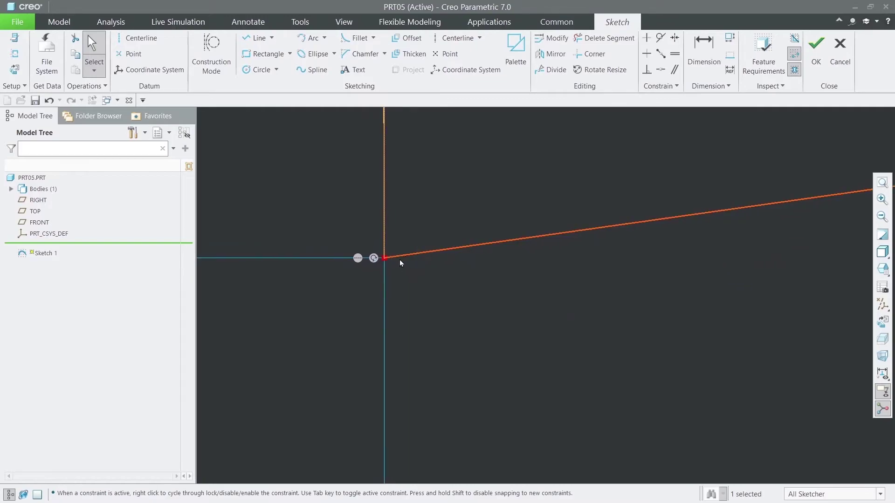
{"action": "scroll", "coordinate": [443, 278], "scroll_direction": "up", "scroll_amount": 4}
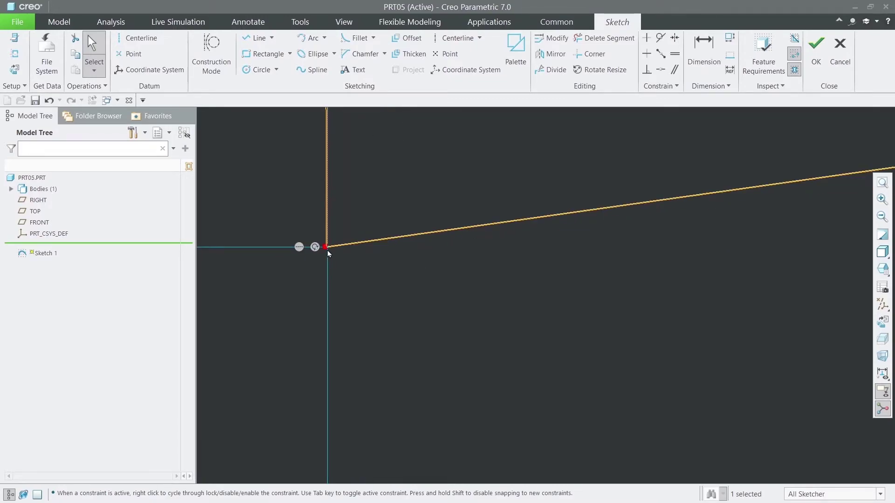
{"action": "scroll", "coordinate": [325, 246], "scroll_direction": "up", "scroll_amount": 4}
{"action": "mouse_move", "coordinate": [368, 291]}
{"action": "middle_mouse_down"}
{"action": "mouse_move", "coordinate": [438, 359]}
{"action": "mouse_move", "coordinate": [438, 372]}
{"action": "middle_mouse_up"}
Step: Delete the sloping line between the small end arc and the 200 long horizontal line
{"action": "scroll", "coordinate": [437, 370], "scroll_direction": "down", "scroll_amount": 10}
{"action": "scroll", "coordinate": [438, 372], "scroll_direction": "down", "scroll_amount": 6}
{"action": "left_click", "coordinate": [533, 367]}
{"action": "key", "text": "Delete"}
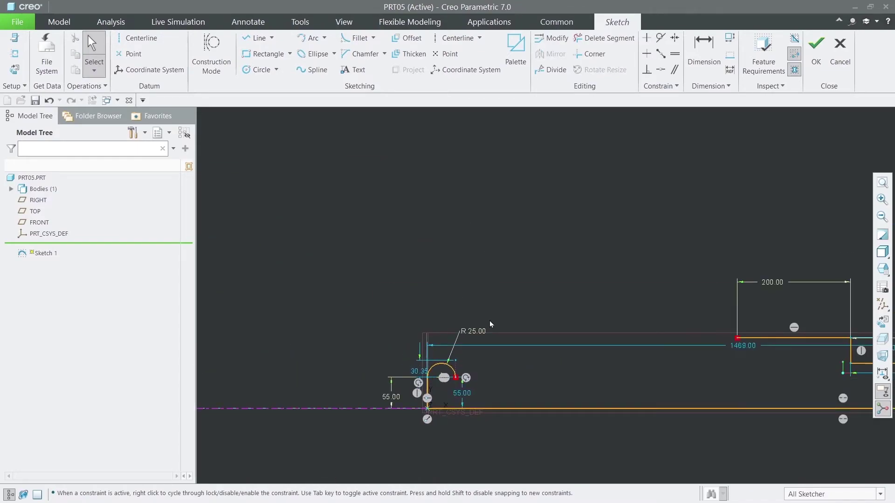
Step: Sketch a new sloping line from the 200 long line's free end past the small arc's endpoint, ending slightly inside the arc
{"action": "left_click", "coordinate": [257, 37]}
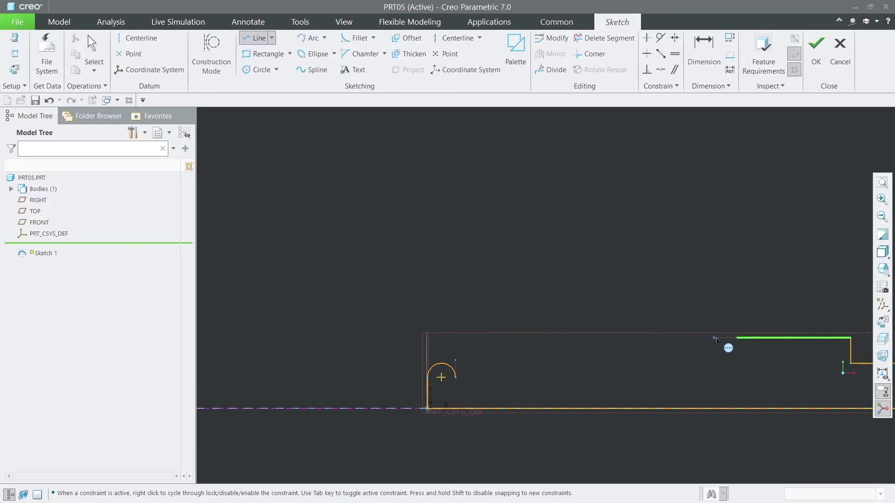
{"action": "left_click", "coordinate": [734, 339]}
{"action": "left_click", "coordinate": [448, 385]}
{"action": "scroll", "coordinate": [459, 387], "scroll_direction": "down", "scroll_amount": 3}
{"action": "scroll", "coordinate": [447, 375], "scroll_direction": "up", "scroll_amount": 5}
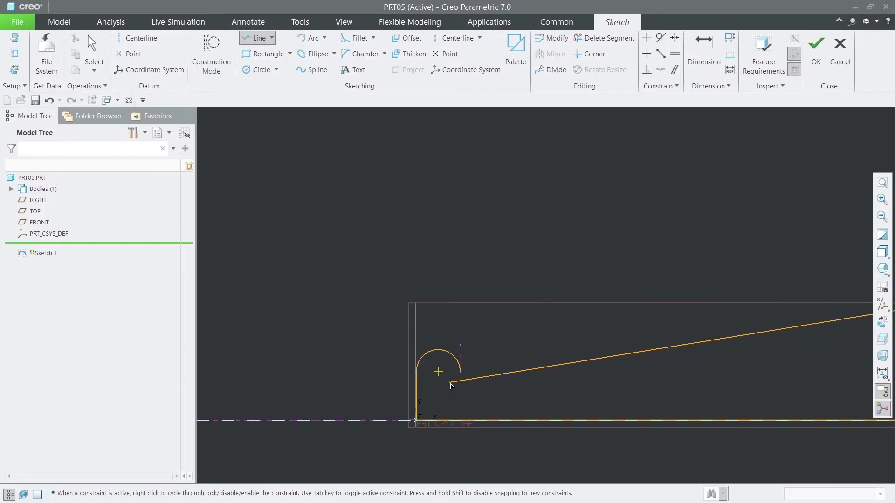
{"action": "middle_click", "coordinate": [499, 268]}
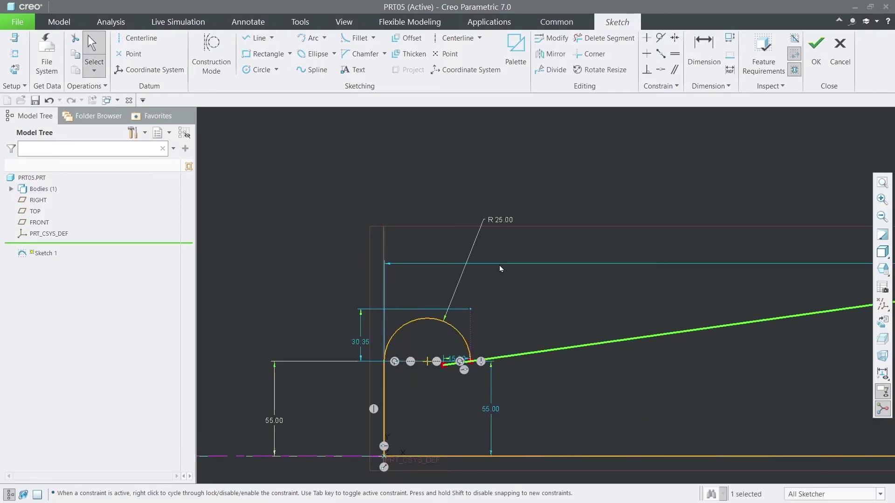
Step: Trim the piece of the sloping line that overshoots the small arc's endpoint to close the profile
{"action": "left_click", "coordinate": [604, 38]}
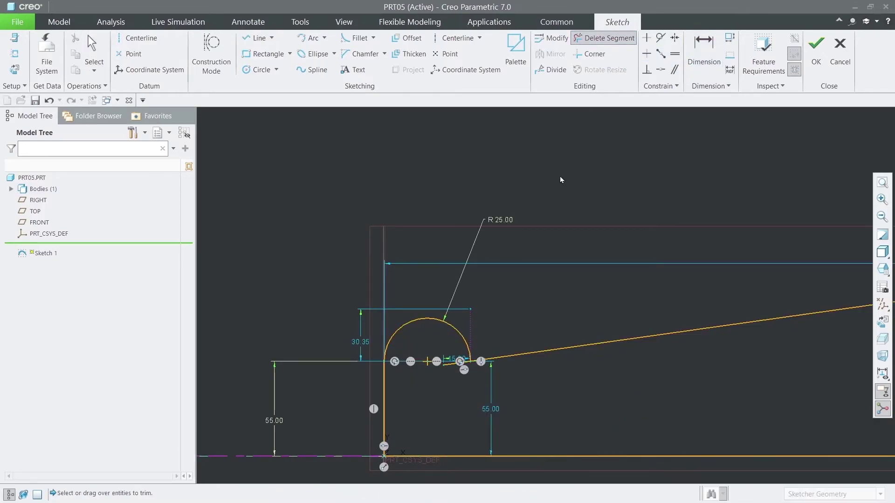
{"action": "left_click", "coordinate": [462, 362]}
{"action": "middle_click", "coordinate": [522, 306]}
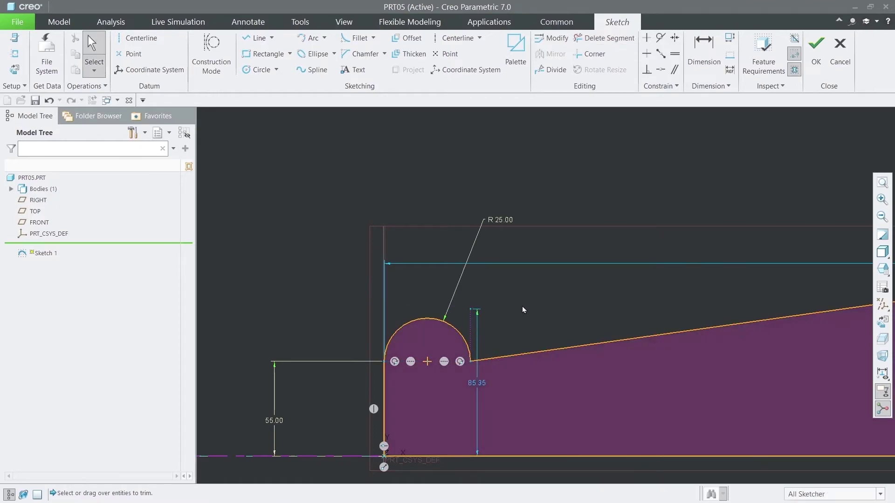
{"action": "scroll", "coordinate": [521, 306], "scroll_direction": "down", "scroll_amount": 3}
{"action": "scroll", "coordinate": [522, 306], "scroll_direction": "down", "scroll_amount": 3}
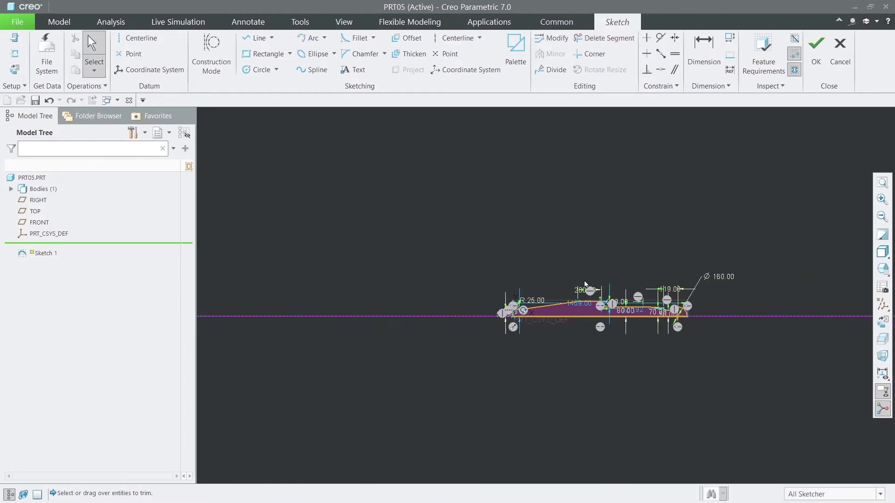
Step: Finish the sketch and revolve the profile 360 degrees as a solid about its centerline
{"action": "left_click", "coordinate": [815, 47]}
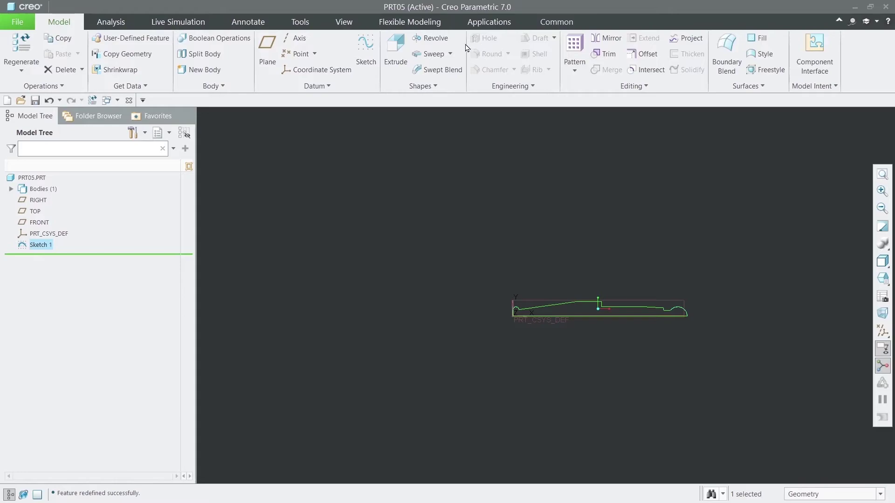
{"action": "left_click", "coordinate": [431, 38]}
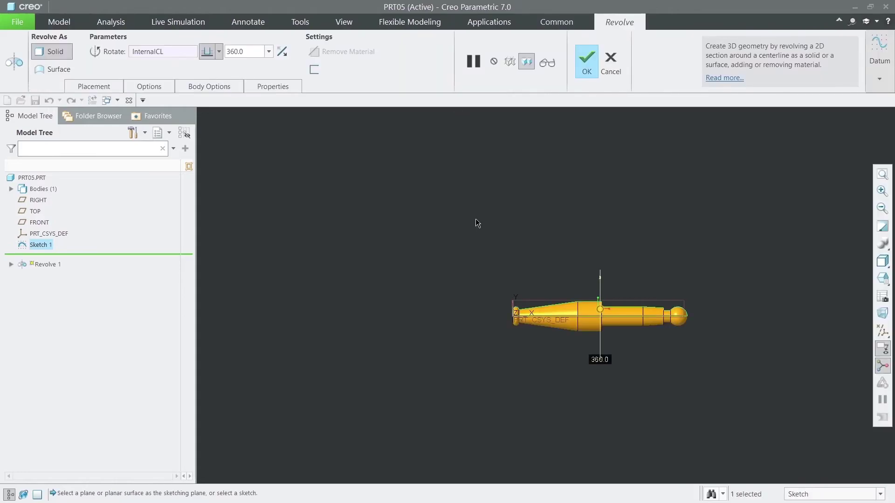
{"action": "left_click", "coordinate": [585, 60]}
Step: Hide all datum entities to view the revolved part and show them again
{"action": "left_click", "coordinate": [882, 331]}
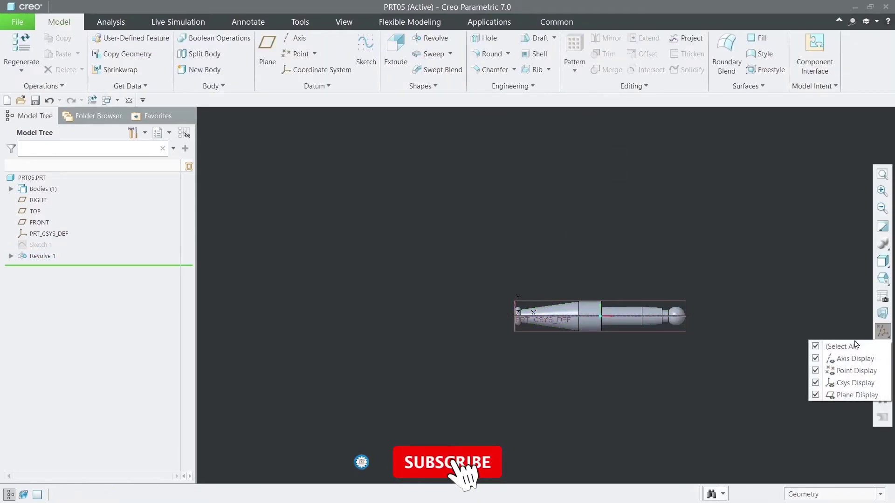
{"action": "left_click", "coordinate": [856, 346]}
{"action": "scroll", "coordinate": [690, 281], "scroll_direction": "up", "scroll_amount": 3}
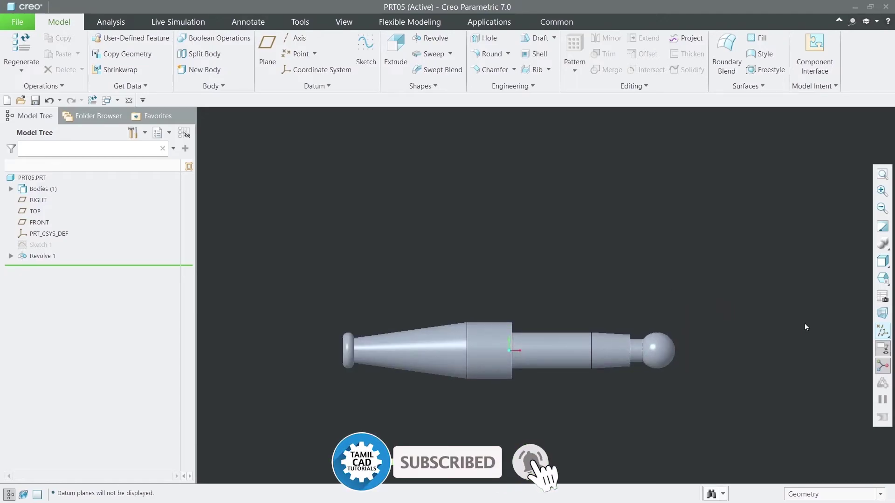
{"action": "left_click", "coordinate": [882, 331]}
{"action": "left_click", "coordinate": [855, 347]}
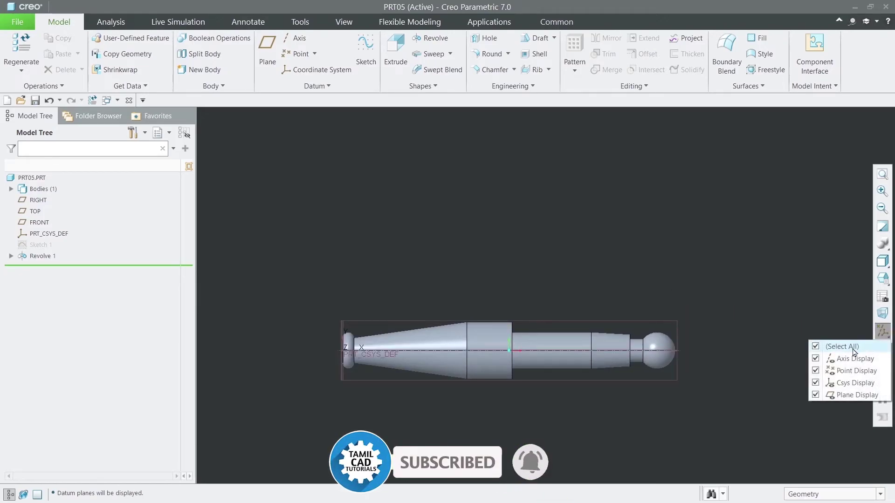
Step: Start a new sketch on the FRONT plane and orient the view parallel to it
{"action": "scroll", "coordinate": [569, 287], "scroll_direction": "up", "scroll_amount": 2}
{"action": "left_click", "coordinate": [568, 335]}
{"action": "left_click", "coordinate": [579, 290]}
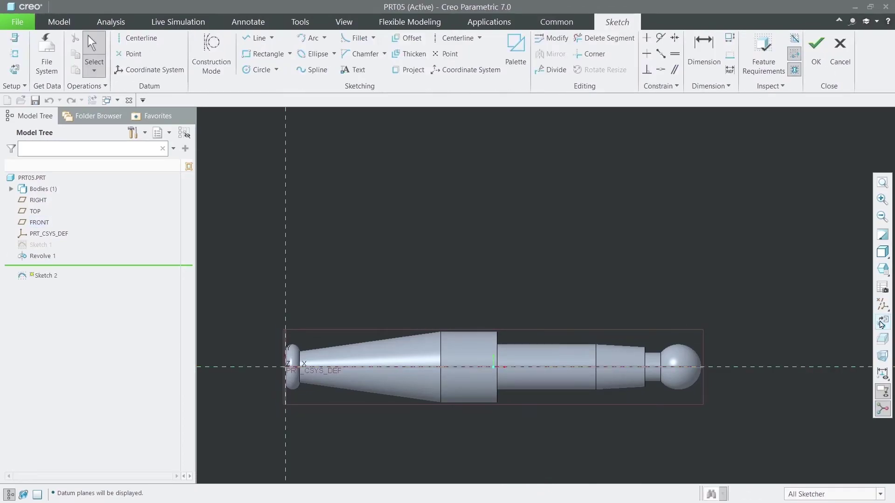
{"action": "left_click", "coordinate": [880, 321]}
{"action": "scroll", "coordinate": [596, 281], "scroll_direction": "down", "scroll_amount": 1}
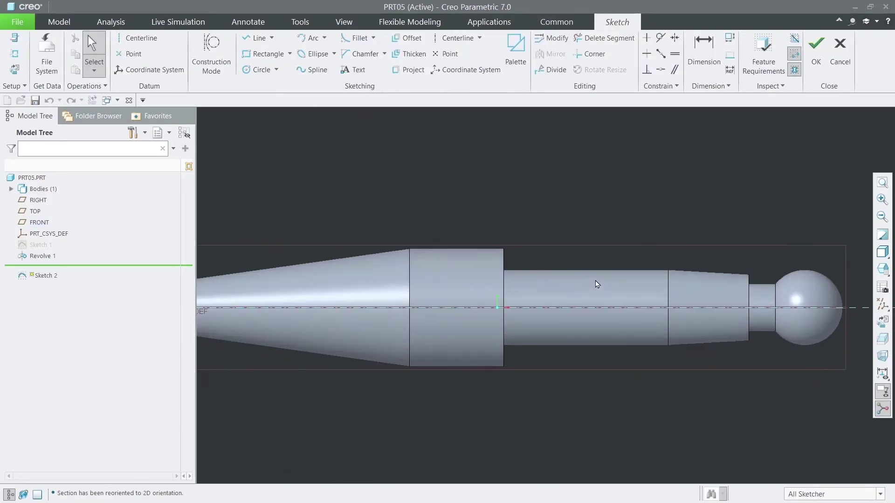
{"action": "scroll", "coordinate": [608, 360], "scroll_direction": "up", "scroll_amount": 2}
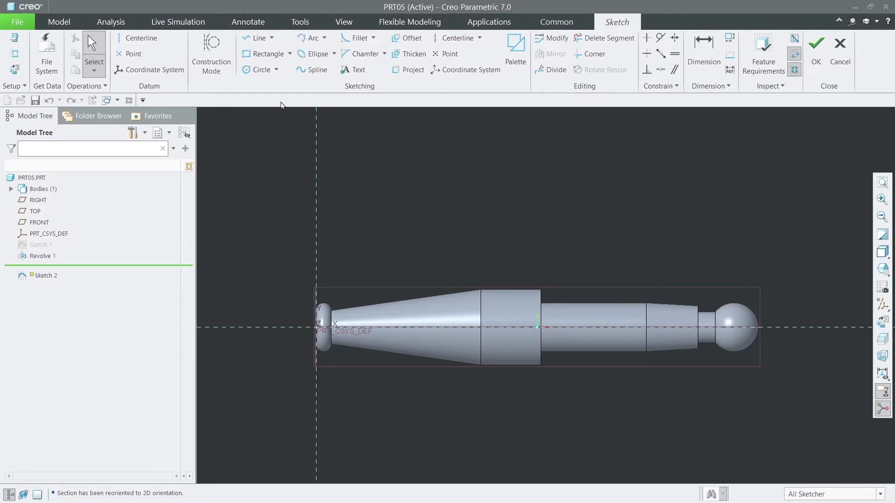
Step: Sketch a circle centered on the axis inside the widest cylindrical section and set its diameter to 95
{"action": "left_click", "coordinate": [259, 69]}
{"action": "left_click", "coordinate": [509, 328]}
{"action": "left_click", "coordinate": [506, 311]}
{"action": "middle_click", "coordinate": [471, 274]}
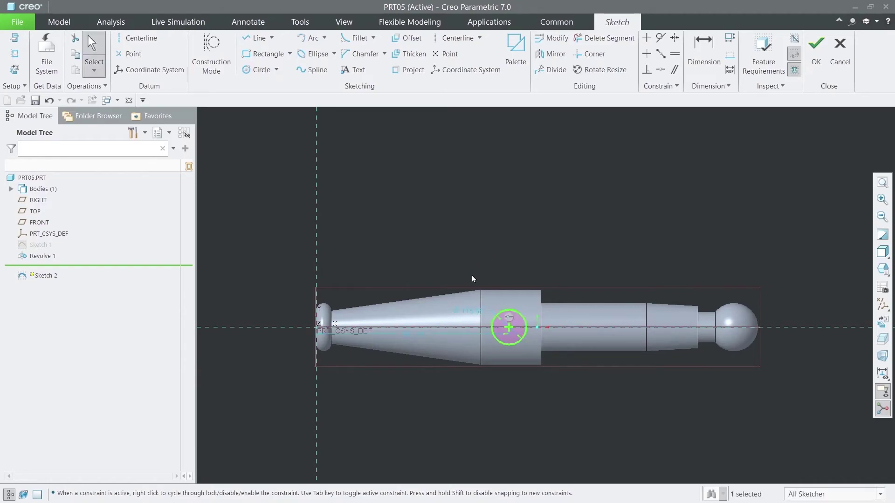
{"action": "left_click_drag", "start_coordinate": [463, 317], "coordinate": [440, 270]}
{"action": "double_click", "coordinate": [438, 269]}
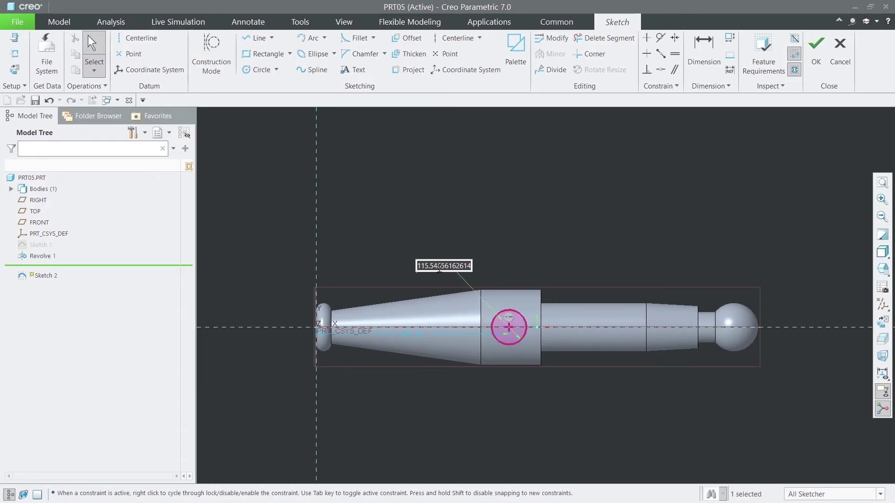
{"action": "type", "text": "95"}
{"action": "key", "text": "Return"}
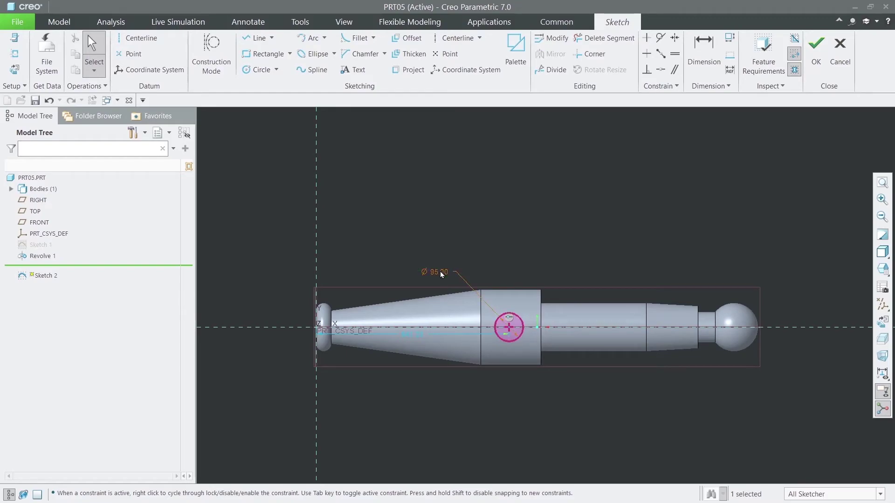
Step: Dimension the circle's center 105 from the shoulder edge of the widest section and finish the sketch
{"action": "key", "text": "d"}
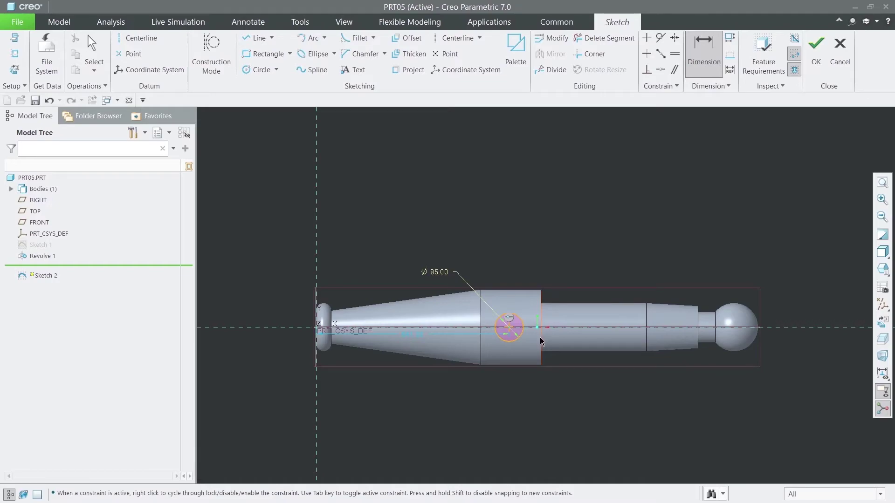
{"action": "middle_click", "coordinate": [523, 274]}
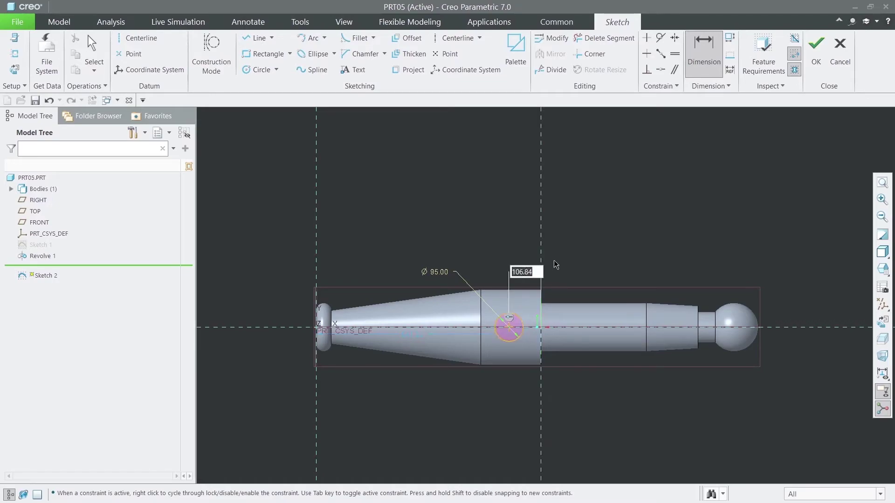
{"action": "type", "text": "105"}
{"action": "key", "text": "Return"}
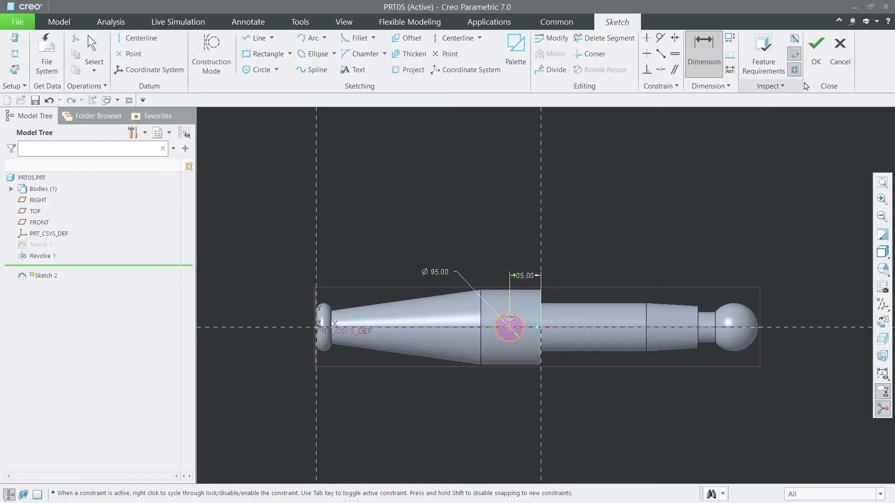
{"action": "left_click", "coordinate": [819, 64]}
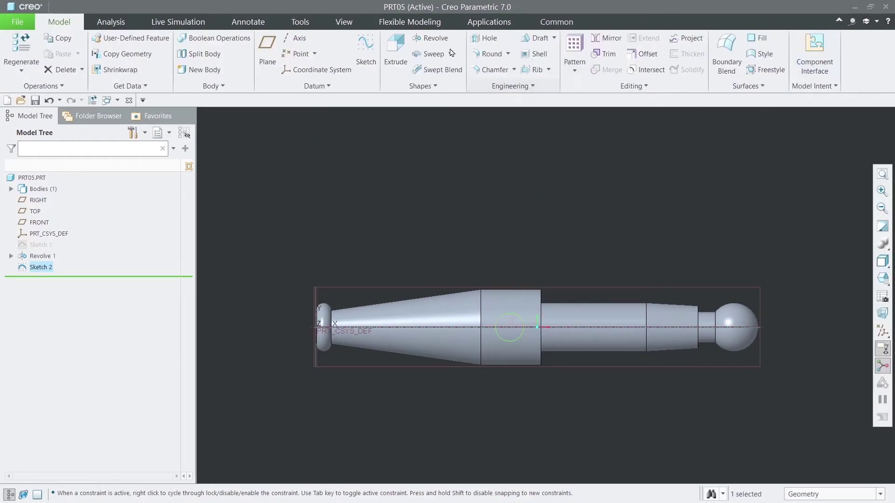
Step: Extrude the circle as a material-removing cut, symmetric about the sketch plane and about 723 deep, through the widest section
{"action": "left_click", "coordinate": [397, 52]}
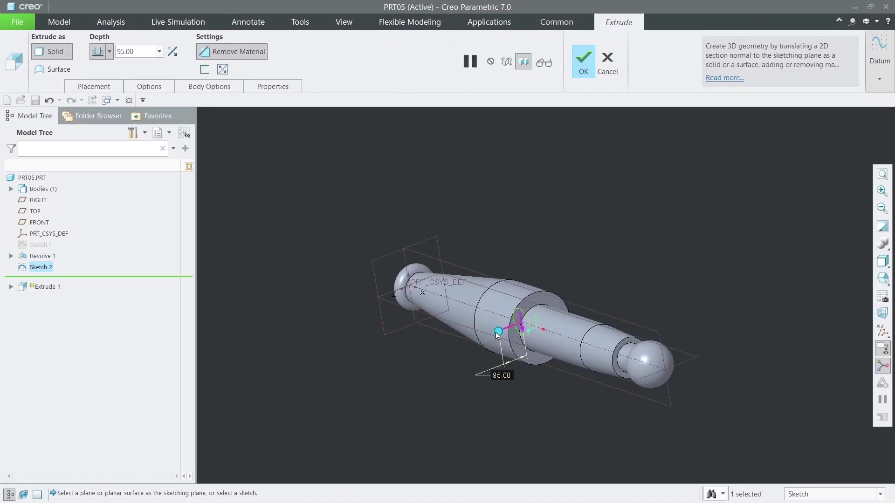
{"action": "left_click_drag", "start_coordinate": [498, 331], "coordinate": [450, 349]}
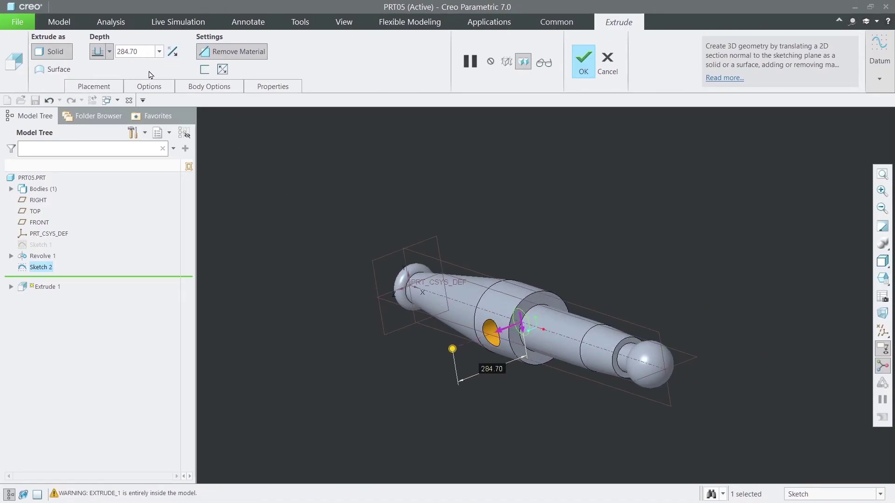
{"action": "left_click", "coordinate": [159, 52]}
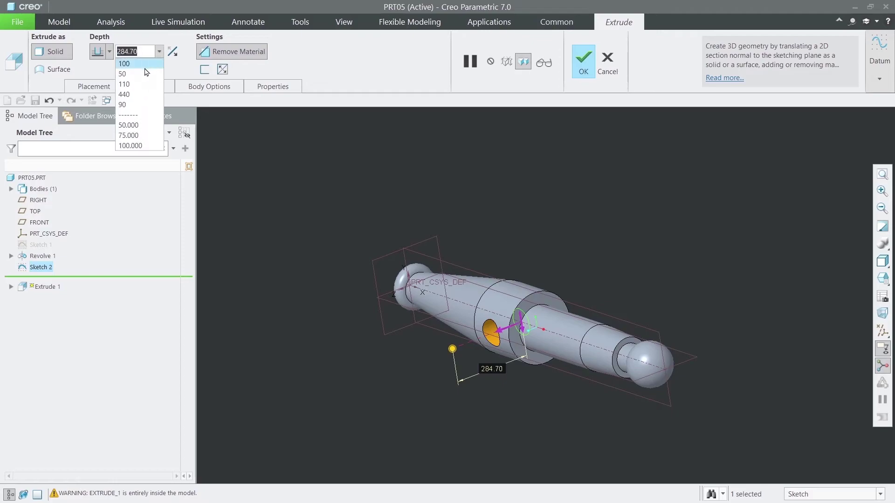
{"action": "left_click", "coordinate": [108, 51]}
{"action": "left_click", "coordinate": [97, 85]}
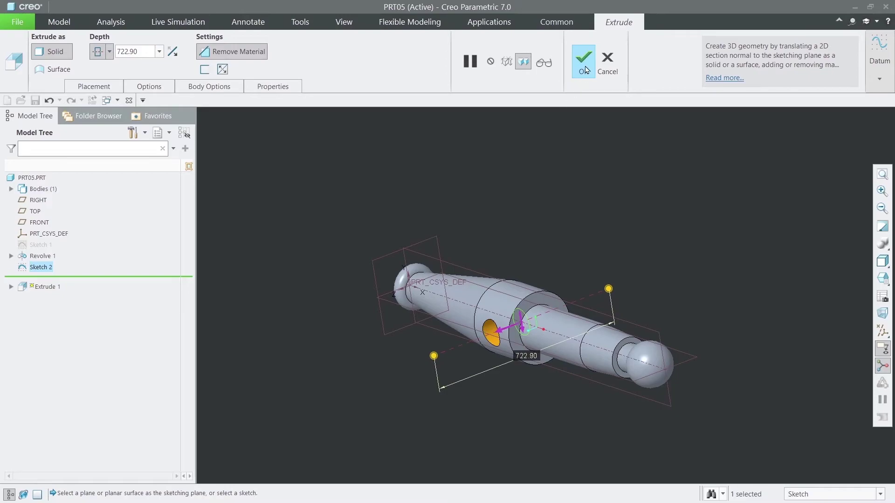
{"action": "left_click", "coordinate": [585, 67]}
Step: Start a new sketch on the FRONT plane and orient the view parallel to it
{"action": "left_click", "coordinate": [603, 313]}
{"action": "left_click", "coordinate": [612, 267]}
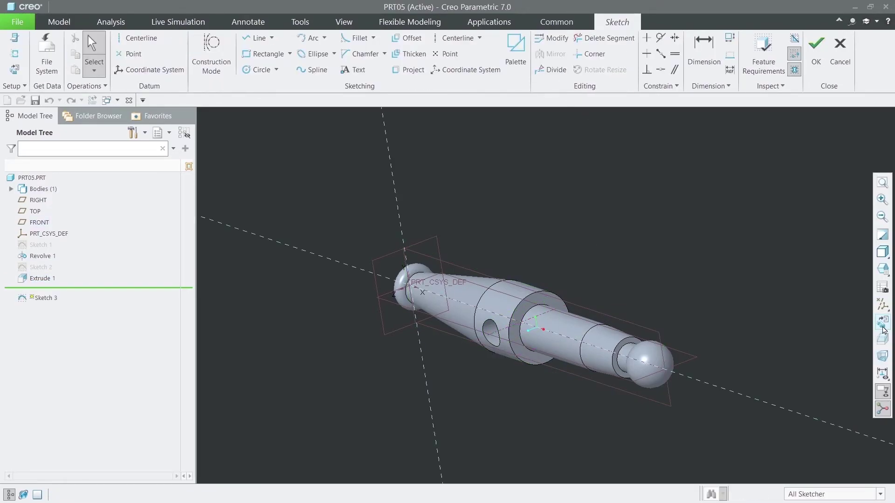
{"action": "scroll", "coordinate": [606, 298], "scroll_direction": "up", "scroll_amount": 3}
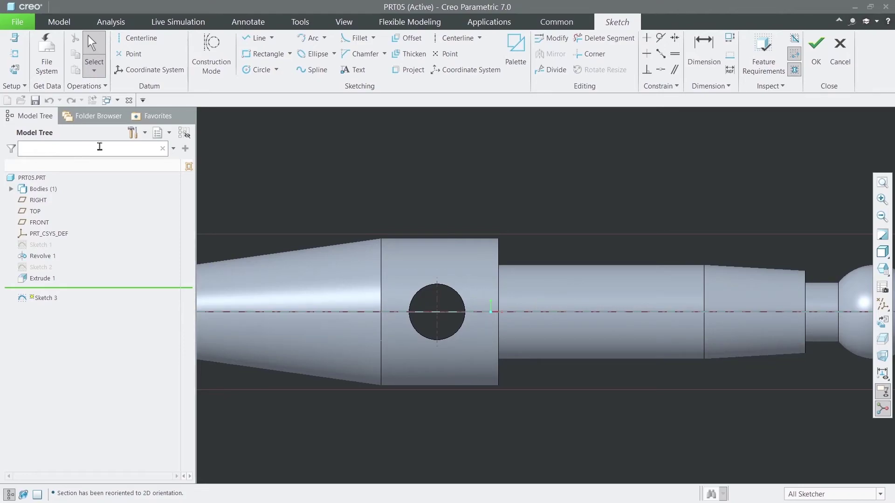
Step: Sketch a circle about 65 in diameter centered on the narrower cylinder's upper edge and another about 96 in diameter near the start of the end taper
{"action": "left_click", "coordinate": [256, 70]}
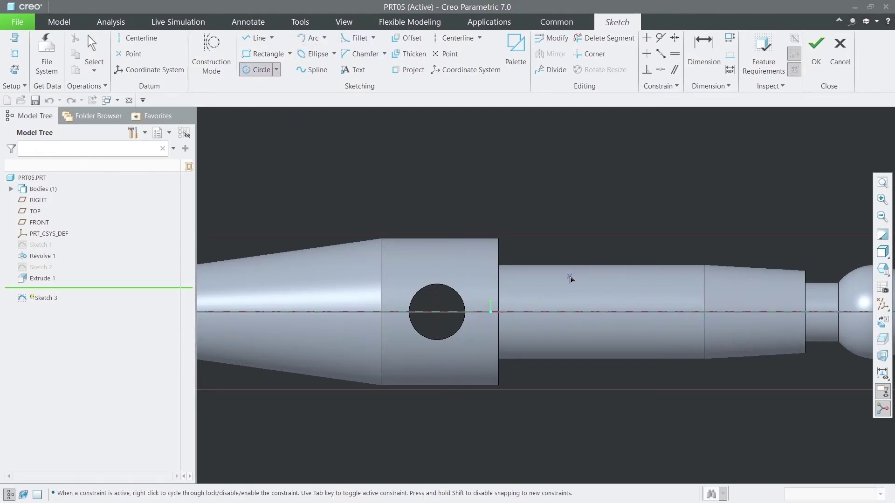
{"action": "left_click", "coordinate": [558, 265]}
{"action": "left_click", "coordinate": [562, 250]}
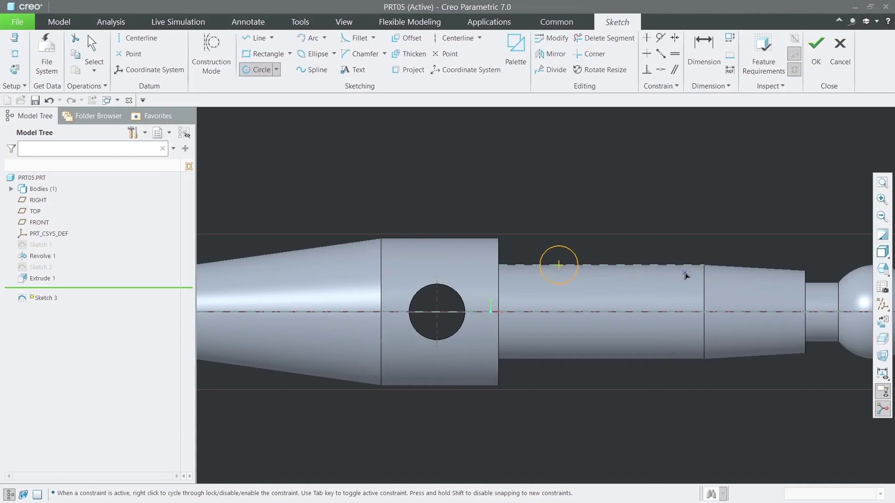
{"action": "middle_click", "coordinate": [689, 277]}
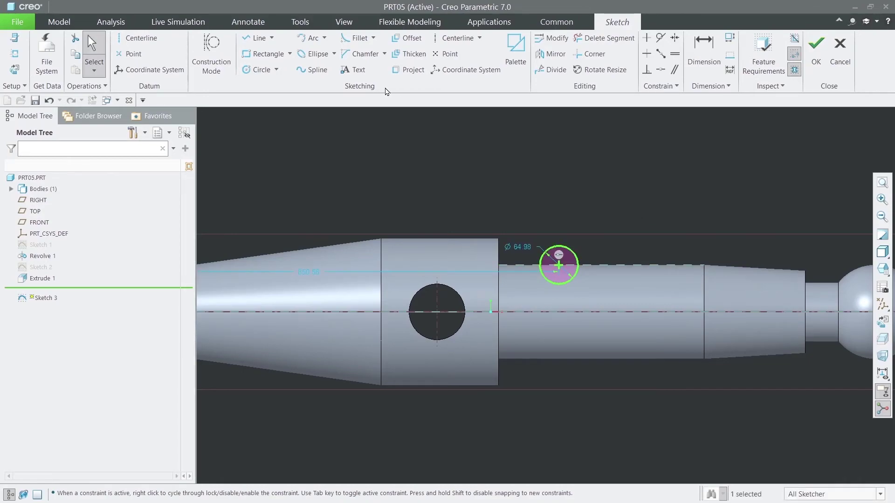
{"action": "left_click", "coordinate": [260, 69]}
{"action": "left_click", "coordinate": [687, 276]}
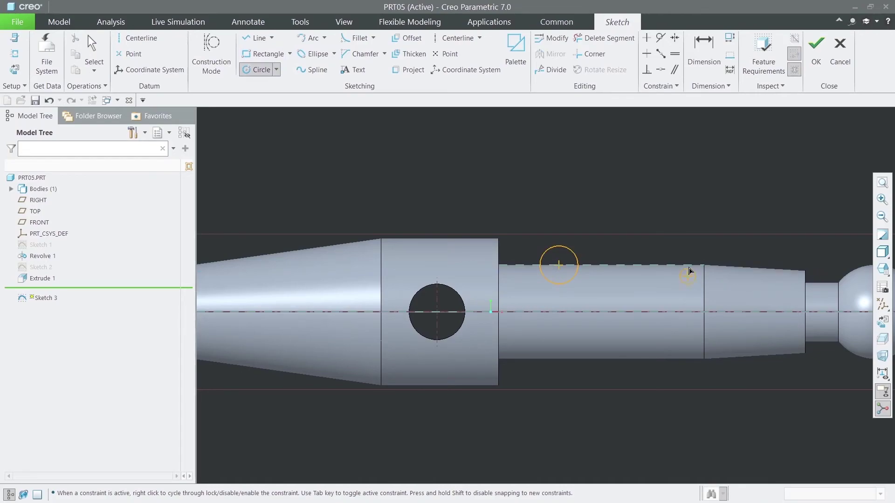
{"action": "left_click", "coordinate": [690, 248]}
{"action": "middle_click", "coordinate": [661, 177]}
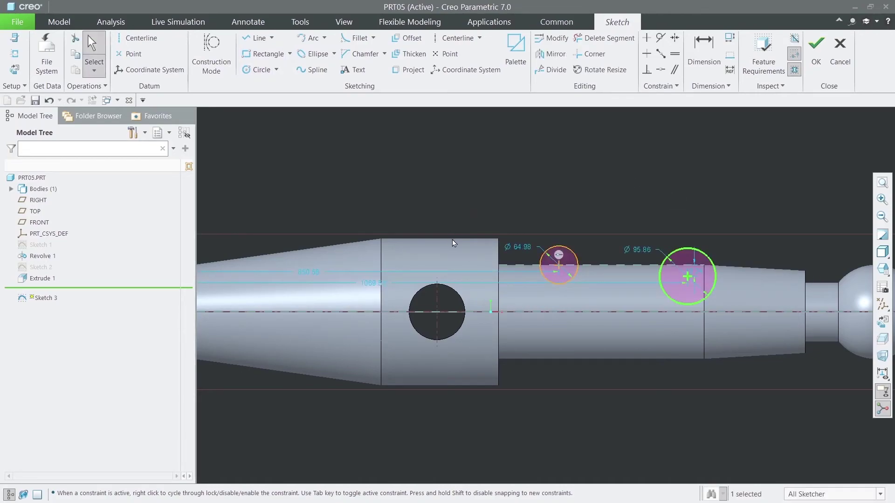
Step: Dimension the first circle's center 105 from the shoulder edge of the widest section
{"action": "key", "text": "d"}
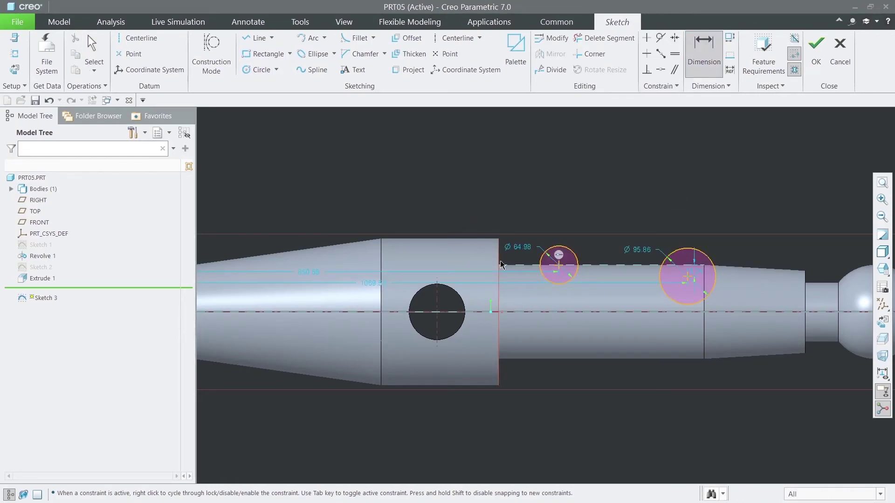
{"action": "left_click", "coordinate": [558, 264]}
{"action": "middle_click", "coordinate": [516, 208]}
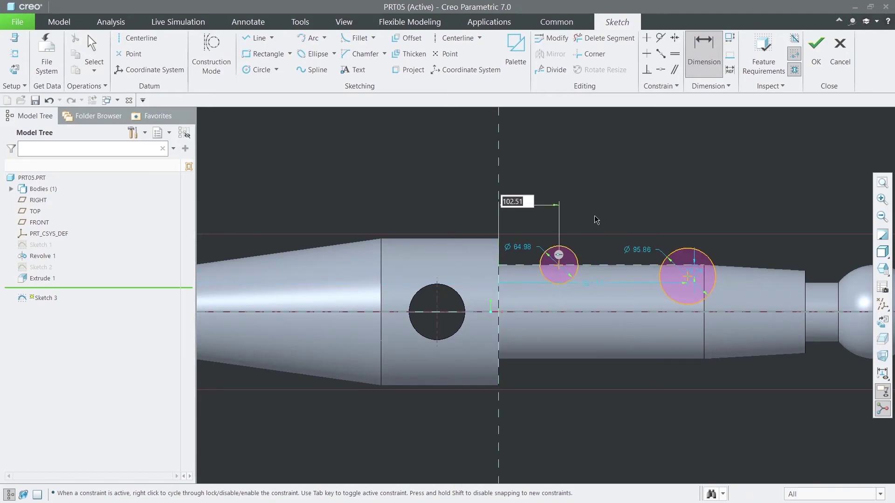
{"action": "type", "text": "10"}
{"action": "key", "text": "Return"}
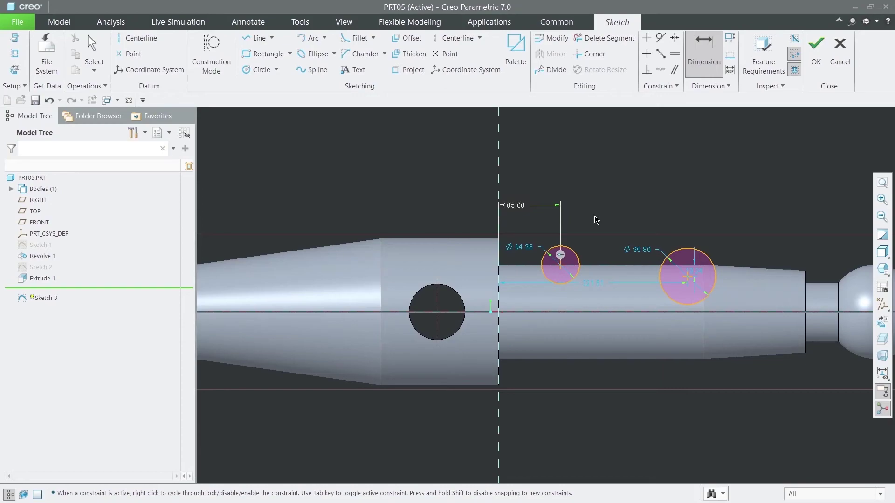
{"action": "middle_click", "coordinate": [582, 176]}
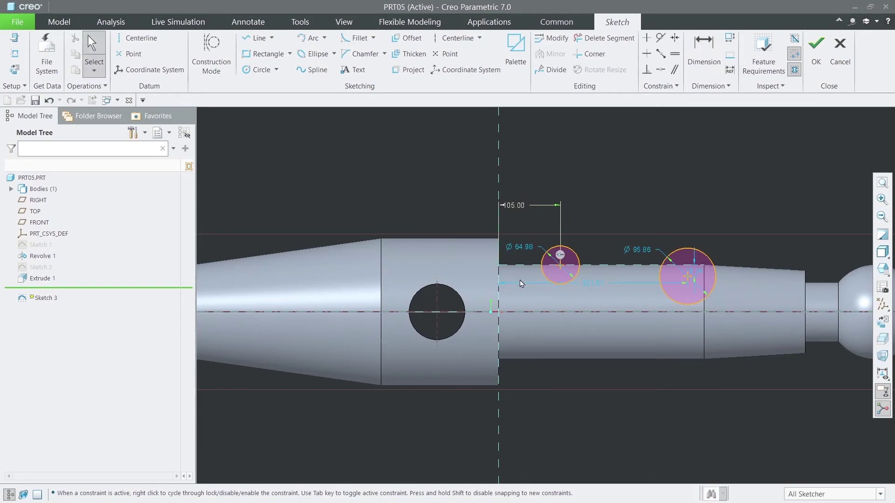
Step: Convert the first circle's diameter dimension to a radius and set it to 25
{"action": "left_click", "coordinate": [522, 247]}
{"action": "left_click", "coordinate": [530, 213]}
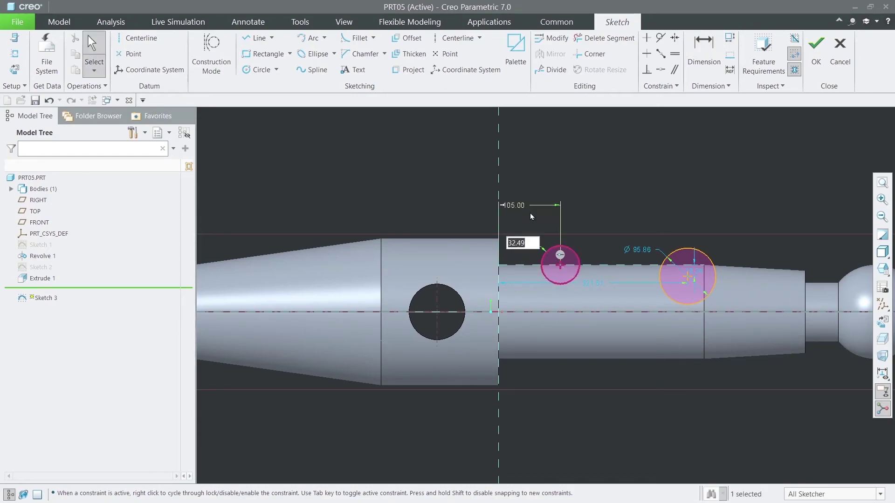
{"action": "type", "text": "25"}
{"action": "key", "text": "Return"}
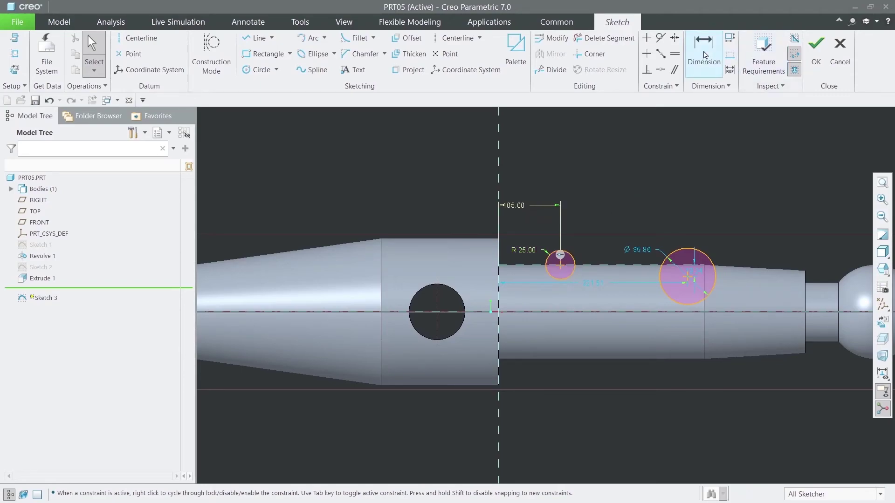
Step: Dimension the horizontal distance between the two circle centers as 245
{"action": "left_click", "coordinate": [703, 50]}
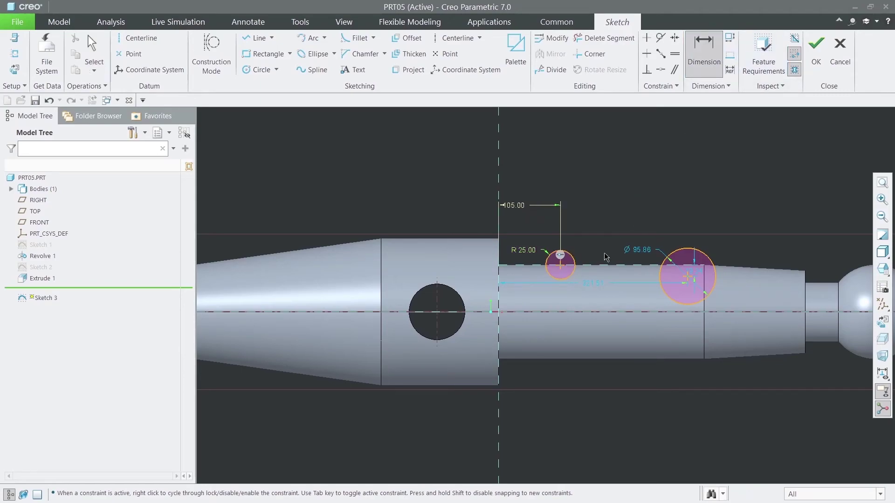
{"action": "left_click", "coordinate": [688, 281]}
{"action": "middle_click", "coordinate": [663, 195]}
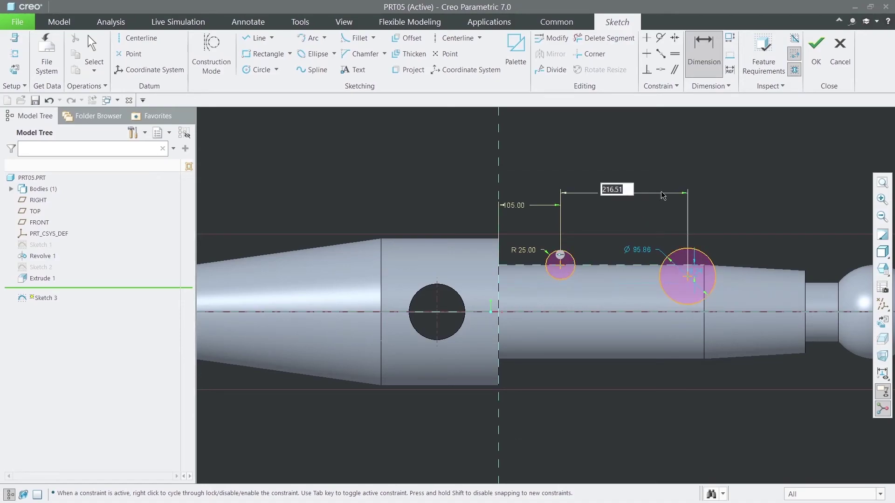
{"action": "type", "text": "245"}
{"action": "key", "text": "Return"}
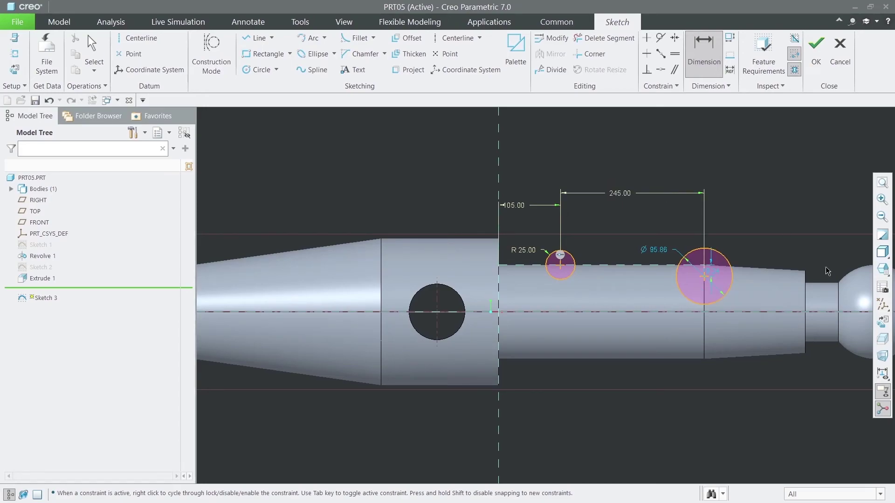
Step: Convert the second circle's diameter dimension to a radius and set it to 25
{"action": "left_click", "coordinate": [657, 251]}
{"action": "middle_click", "coordinate": [657, 252]}
{"action": "left_click", "coordinate": [657, 250]}
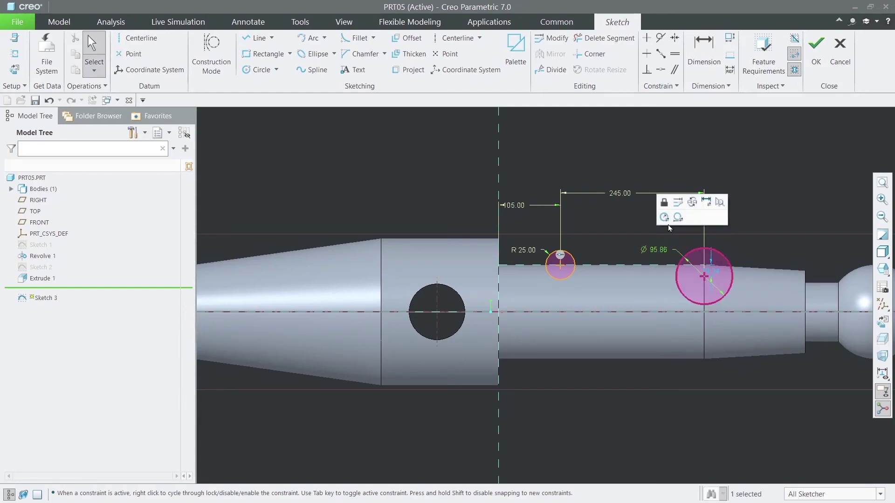
{"action": "left_click", "coordinate": [665, 219]}
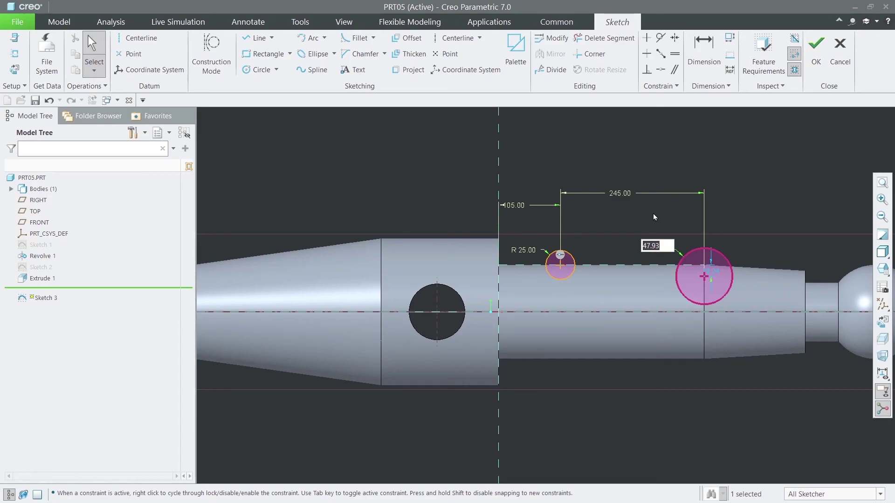
{"action": "type", "text": "25"}
{"action": "key", "text": "Return"}
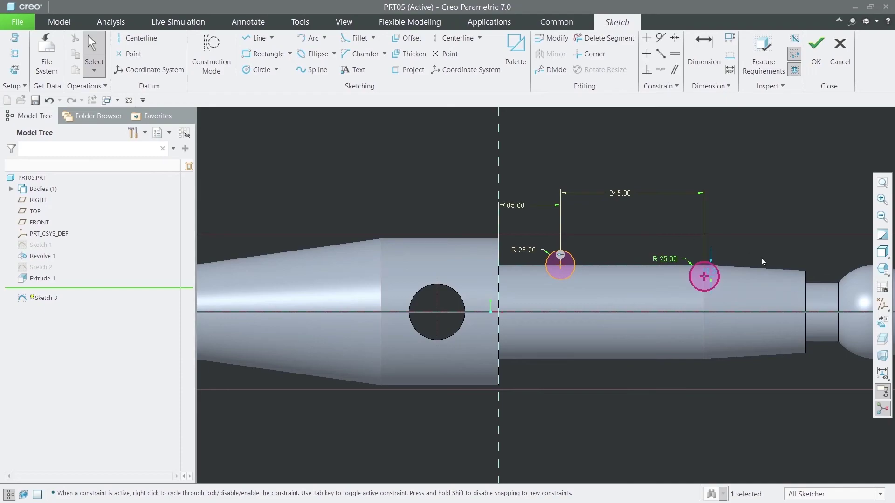
Step: Set the second circle's center 10 below the cylinder's upper edge
{"action": "scroll", "coordinate": [714, 267], "scroll_direction": "down", "scroll_amount": 6}
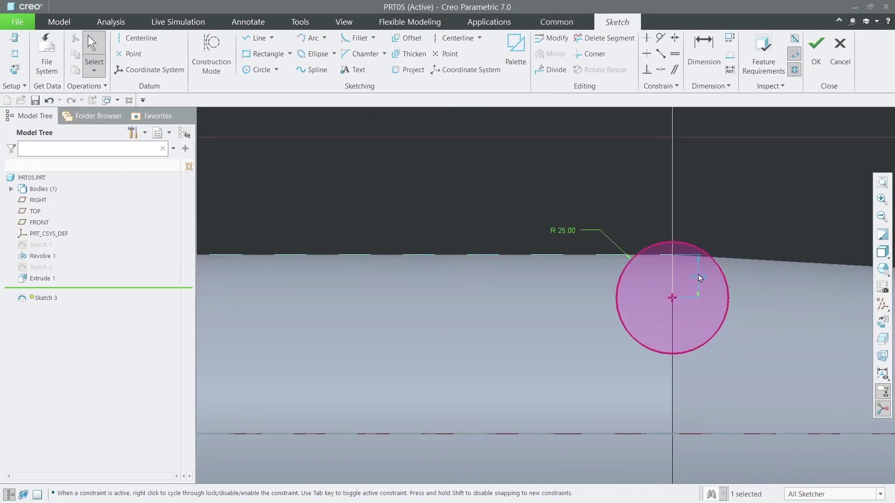
{"action": "double_click", "coordinate": [698, 278]}
{"action": "type", "text": "15"}
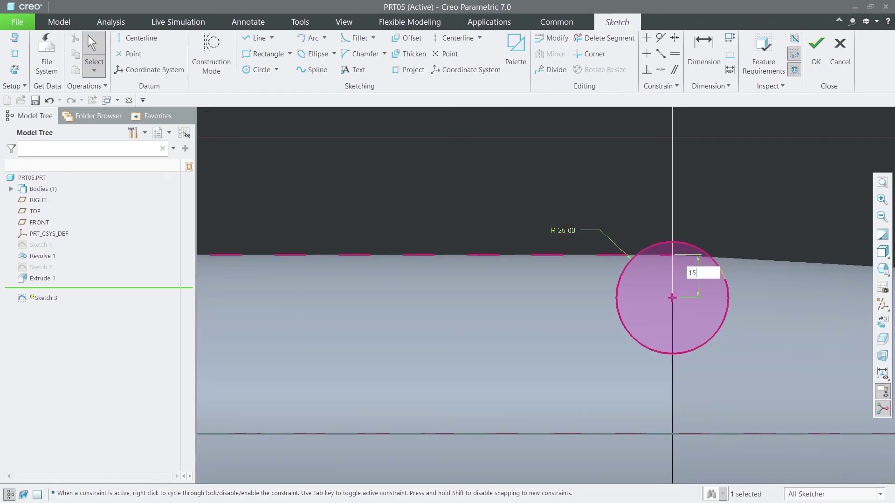
{"action": "key", "text": "Return"}
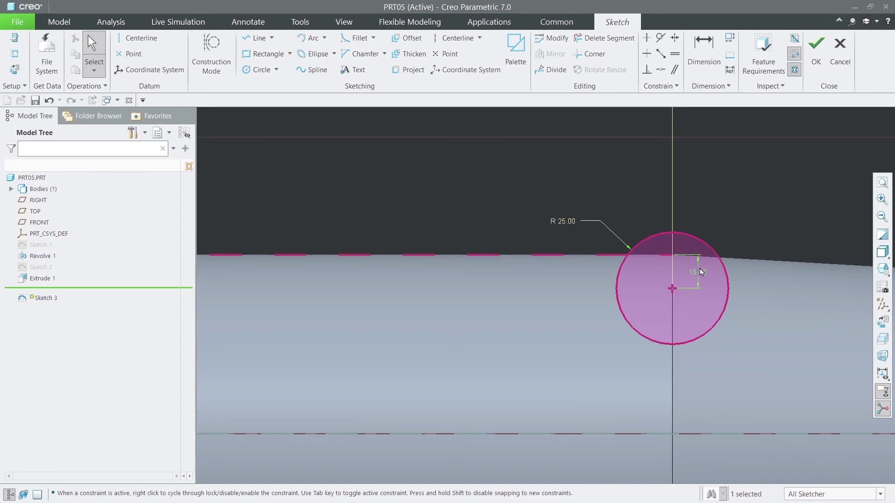
{"action": "double_click", "coordinate": [702, 275]}
{"action": "type", "text": "10"}
{"action": "key", "text": "Return"}
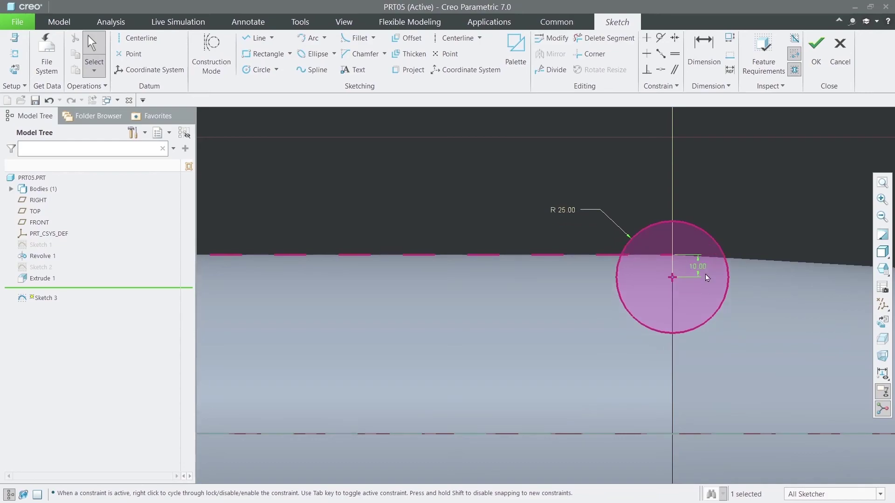
{"action": "left_click", "coordinate": [536, 194]}
Step: Draw lines along the shaft's upper edge across both circles, following the start of the taper inside the second circle
{"action": "scroll", "coordinate": [538, 193], "scroll_direction": "up", "scroll_amount": 2}
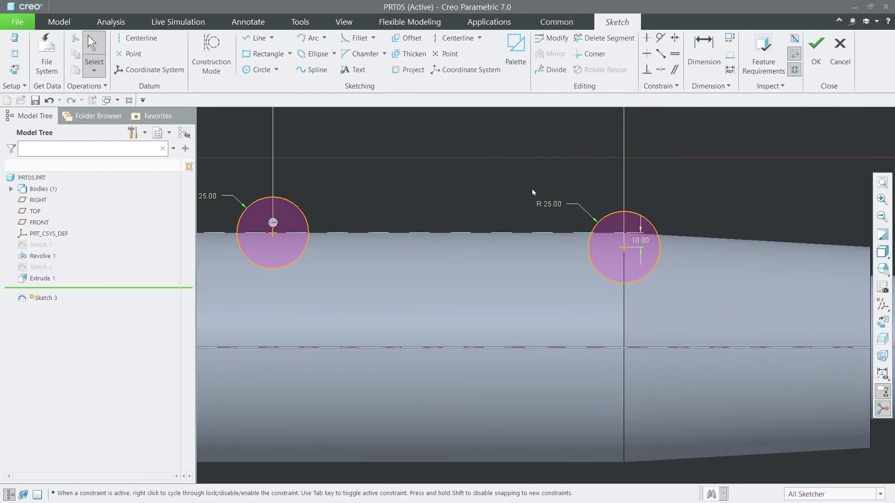
{"action": "left_click", "coordinate": [256, 38]}
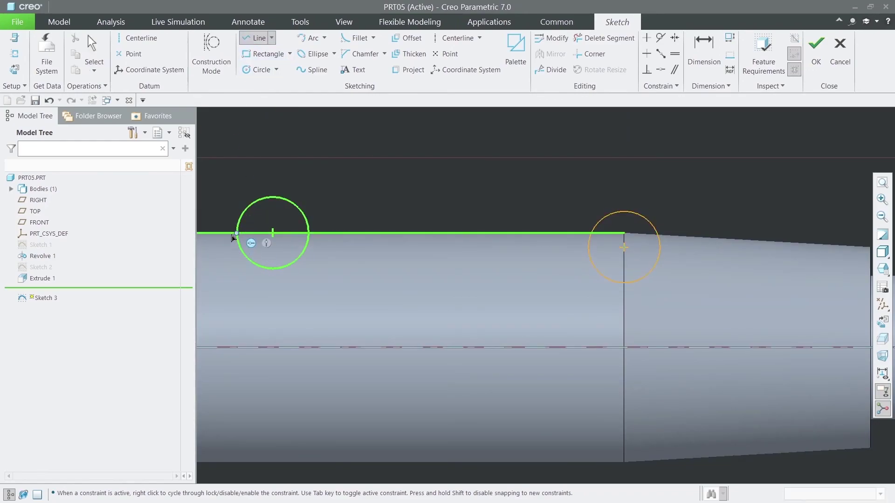
{"action": "left_click", "coordinate": [237, 234]}
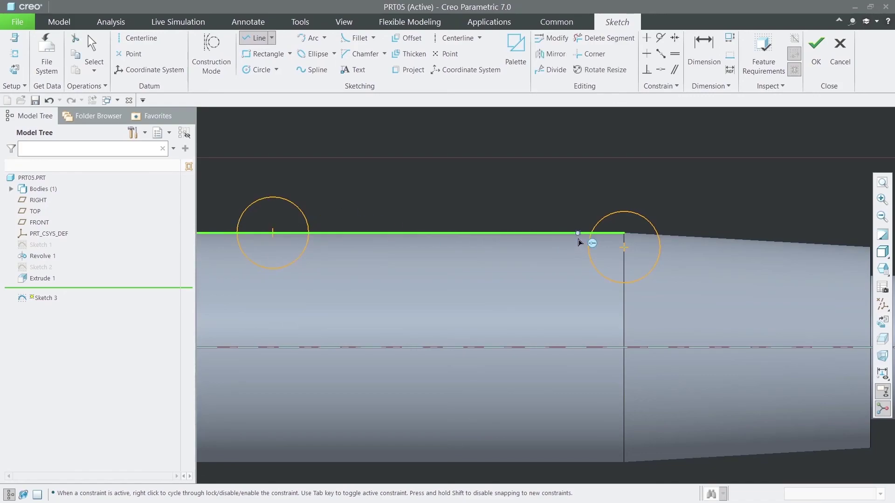
{"action": "left_click", "coordinate": [592, 234]}
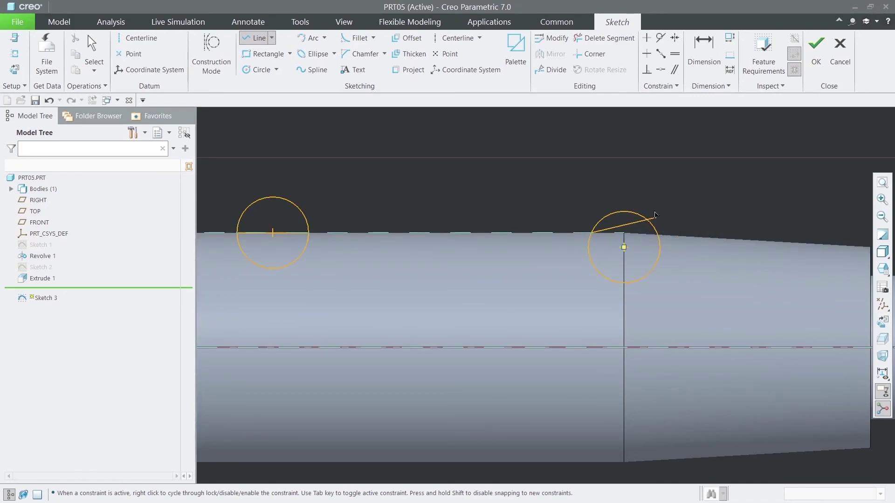
{"action": "scroll", "coordinate": [655, 226], "scroll_direction": "down", "scroll_amount": 1}
{"action": "left_click", "coordinate": [617, 236]}
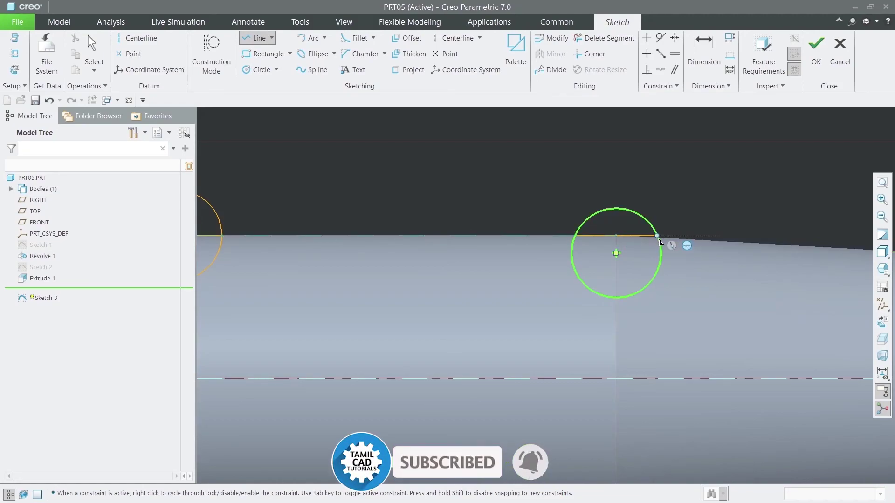
{"action": "left_click", "coordinate": [660, 243]}
{"action": "middle_click", "coordinate": [668, 225]}
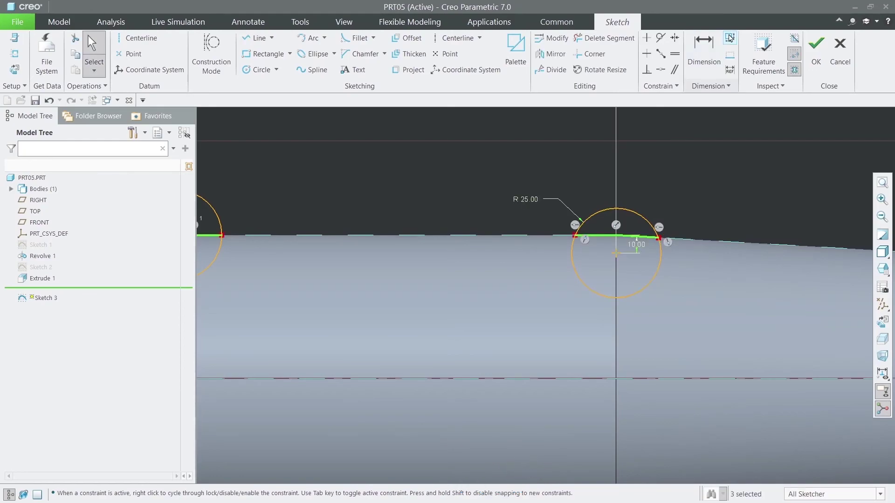
Step: Trim away the lower arcs of both circles with Delete Segment, leaving only the closed caps above the shaft's edge
{"action": "left_click", "coordinate": [604, 37]}
{"action": "left_click", "coordinate": [592, 295]}
{"action": "scroll", "coordinate": [391, 280], "scroll_direction": "up", "scroll_amount": 5}
{"action": "left_click", "coordinate": [302, 278]}
{"action": "middle_click", "coordinate": [407, 173]}
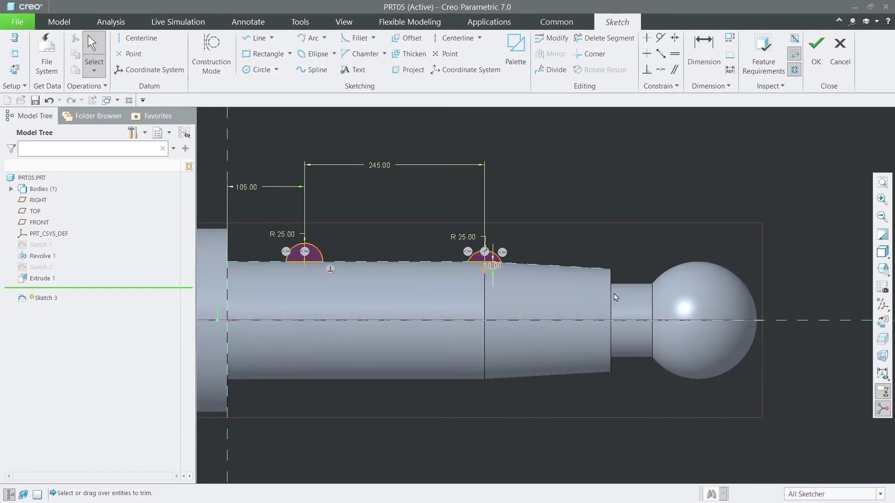
{"action": "scroll", "coordinate": [494, 265], "scroll_direction": "up", "scroll_amount": 2}
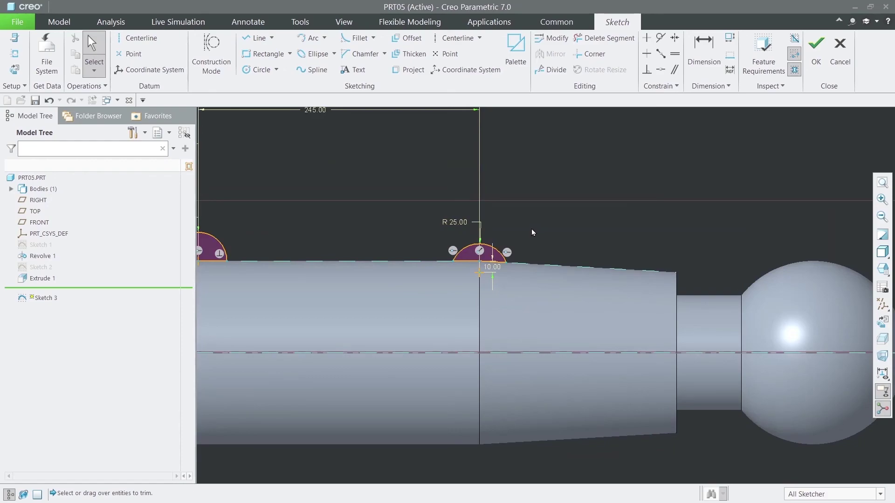
Step: Dimension the second cap's arc center from the shaft's axis, deleting the conflicting 10 dimension
{"action": "left_click", "coordinate": [703, 51]}
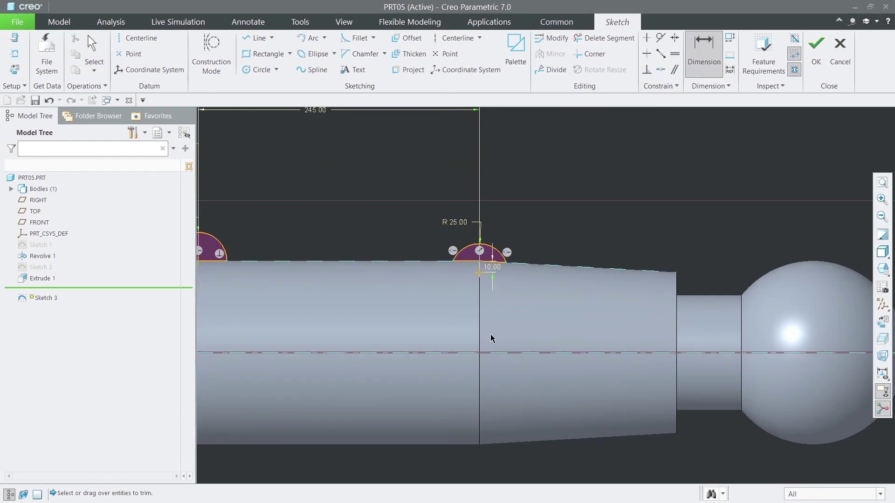
{"action": "left_click", "coordinate": [488, 353]}
{"action": "left_click", "coordinate": [479, 273]}
{"action": "middle_click", "coordinate": [536, 299]}
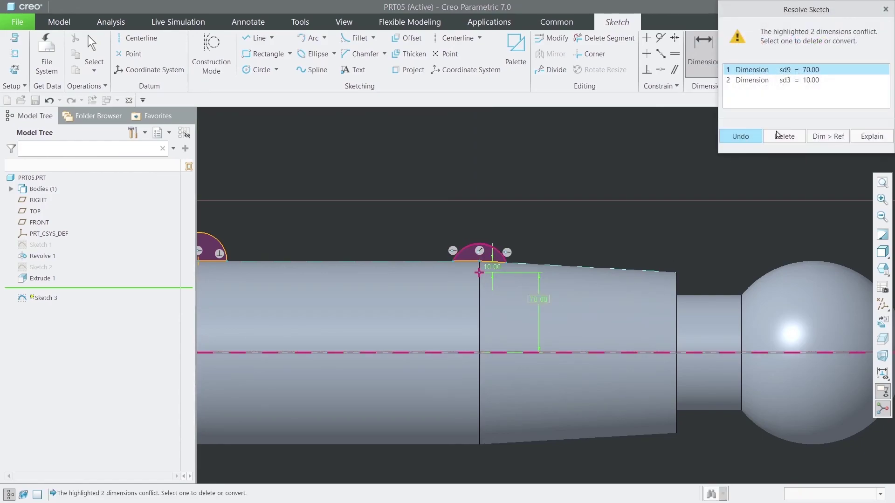
{"action": "left_click", "coordinate": [793, 80]}
{"action": "left_click", "coordinate": [784, 137]}
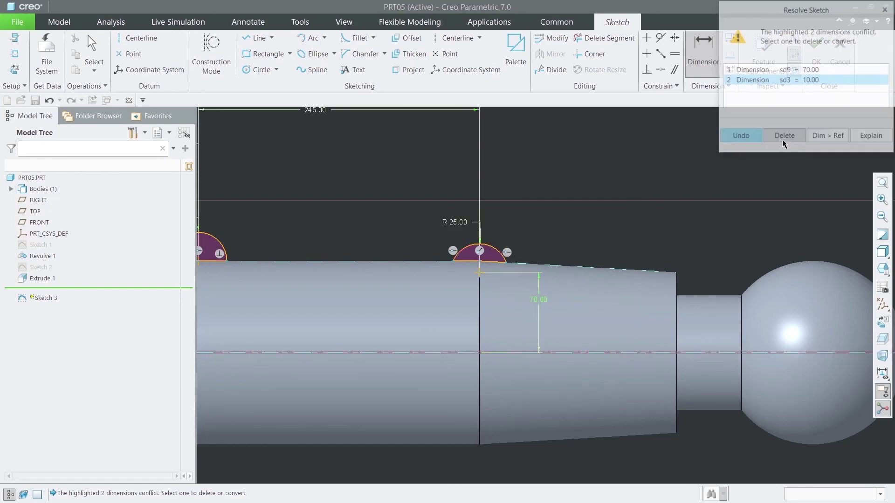
Step: Set the arc center's distance from the shaft axis to 131/2 and finish the sketch
{"action": "type", "text": "131/2"}
{"action": "key", "text": "Return"}
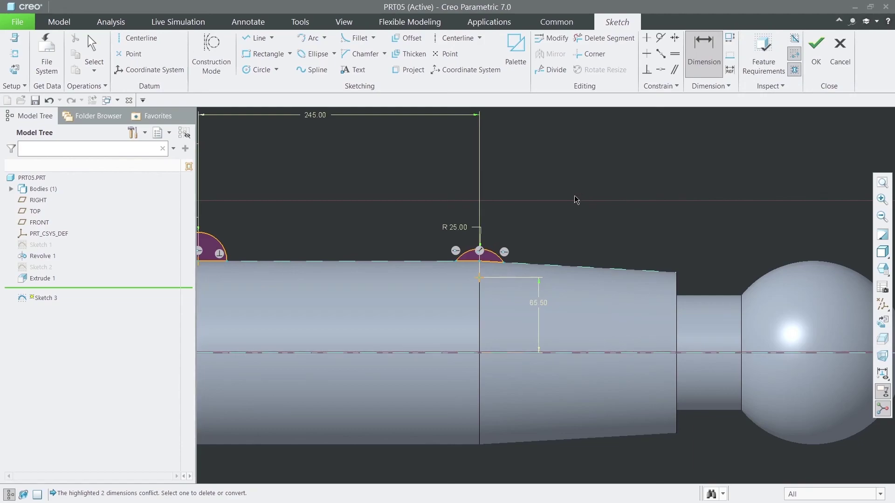
{"action": "middle_click", "coordinate": [566, 215]}
{"action": "left_click", "coordinate": [816, 52]}
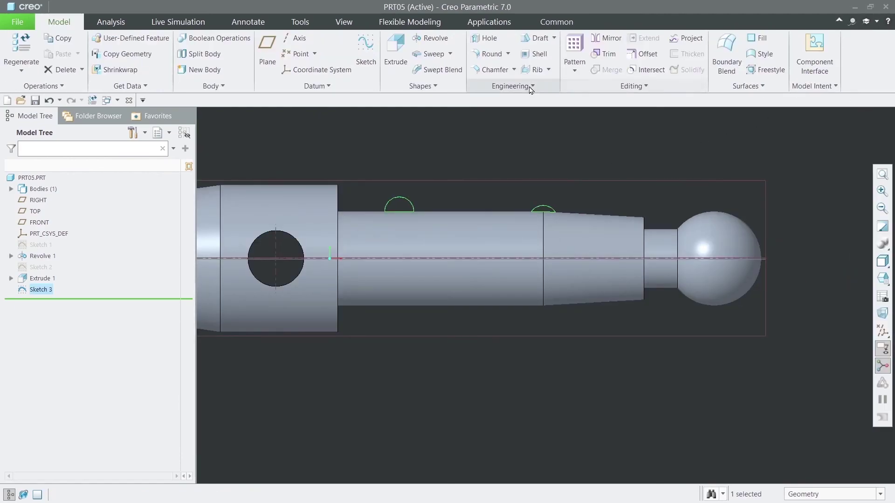
Step: Revolve the two-cap sketch as a solid through 360 degrees about the shaft's central axis
{"action": "left_click", "coordinate": [425, 41]}
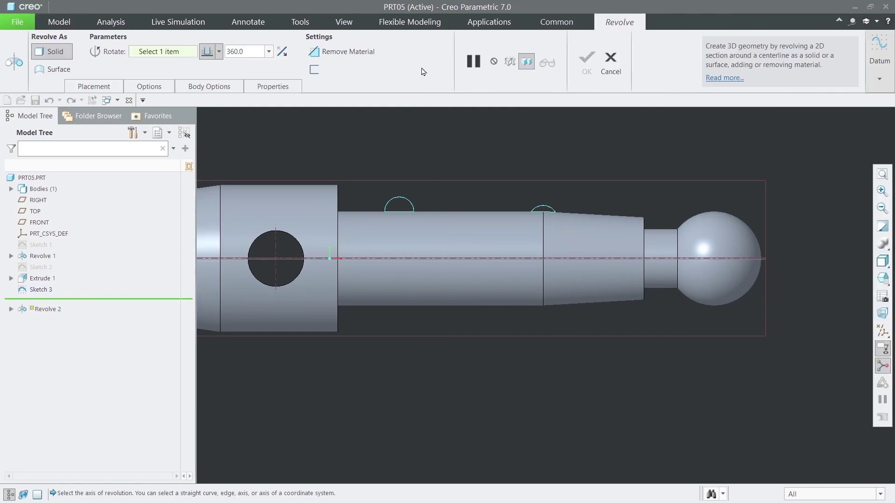
{"action": "left_click", "coordinate": [408, 259]}
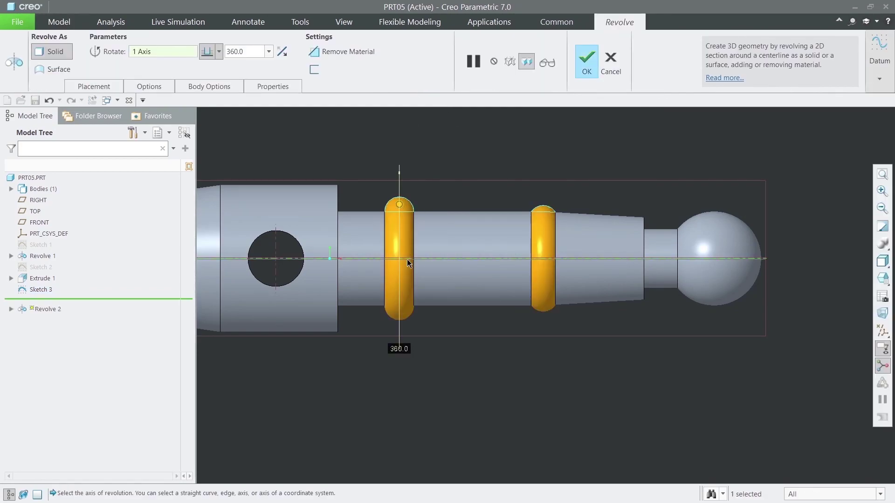
{"action": "middle_click", "coordinate": [566, 142]}
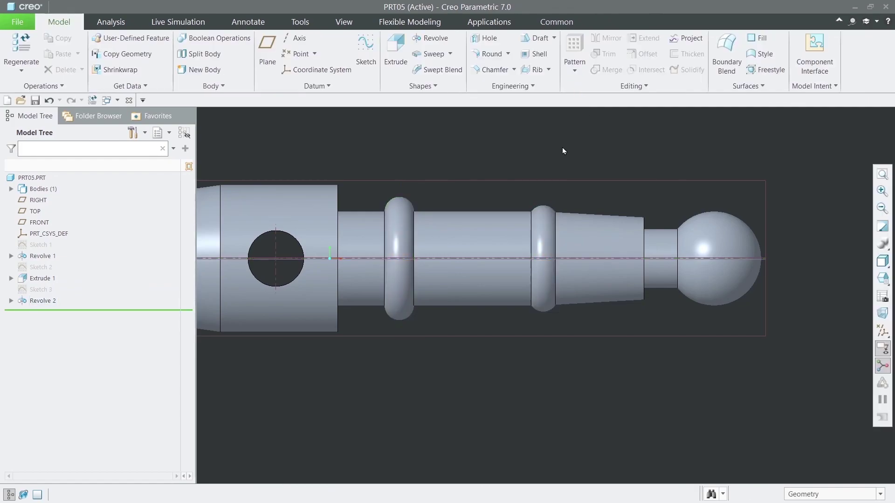
Step: Hide all datum planes, axes, points and coordinate systems in the graphics view
{"action": "scroll", "coordinate": [564, 145], "scroll_direction": "down", "scroll_amount": 4}
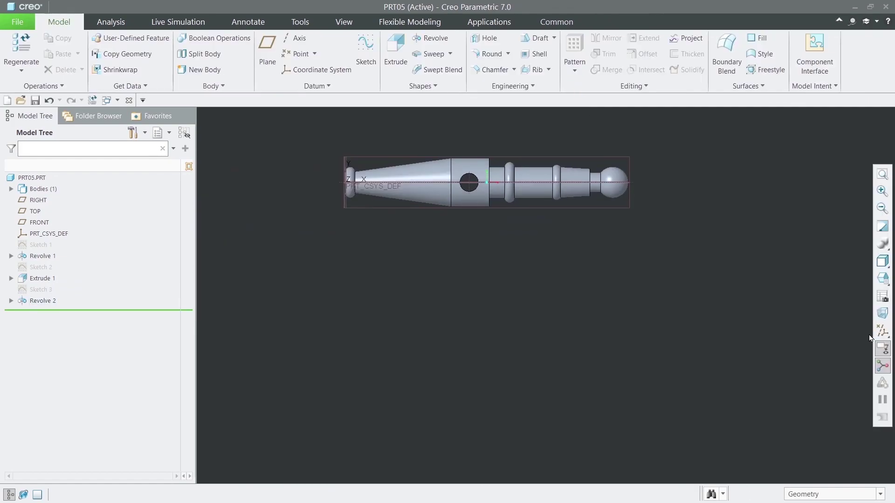
{"action": "left_click", "coordinate": [882, 348]}
{"action": "left_click", "coordinate": [845, 348]}
{"action": "mouse_move", "coordinate": [690, 173]}
{"action": "middle_mouse_down"}
{"action": "mouse_move", "coordinate": [649, 194]}
{"action": "mouse_move", "coordinate": [547, 209]}
{"action": "mouse_move", "coordinate": [549, 232]}
{"action": "mouse_move", "coordinate": [635, 243]}
{"action": "mouse_move", "coordinate": [671, 211]}
{"action": "mouse_move", "coordinate": [648, 113]}
{"action": "mouse_move", "coordinate": [609, 128]}
{"action": "mouse_move", "coordinate": [636, 207]}
{"action": "mouse_move", "coordinate": [697, 268]}
{"action": "mouse_move", "coordinate": [579, 194]}
{"action": "mouse_move", "coordinate": [600, 172]}
{"action": "mouse_move", "coordinate": [629, 193]}
{"action": "mouse_move", "coordinate": [619, 198]}
{"action": "middle_mouse_up"}
Step: Apply the yellow appearance to the whole PRT05 part and save the model
{"action": "left_click", "coordinate": [24, 179]}
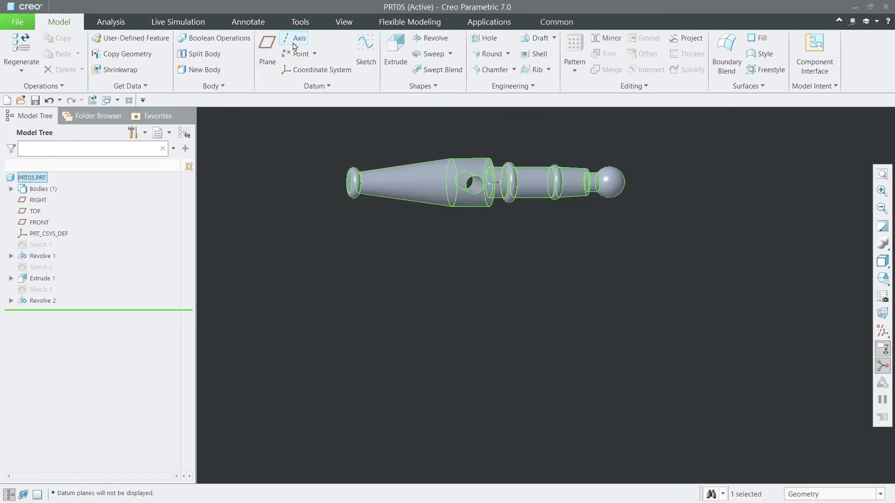
{"action": "left_click", "coordinate": [344, 22]}
{"action": "left_click", "coordinate": [119, 65]}
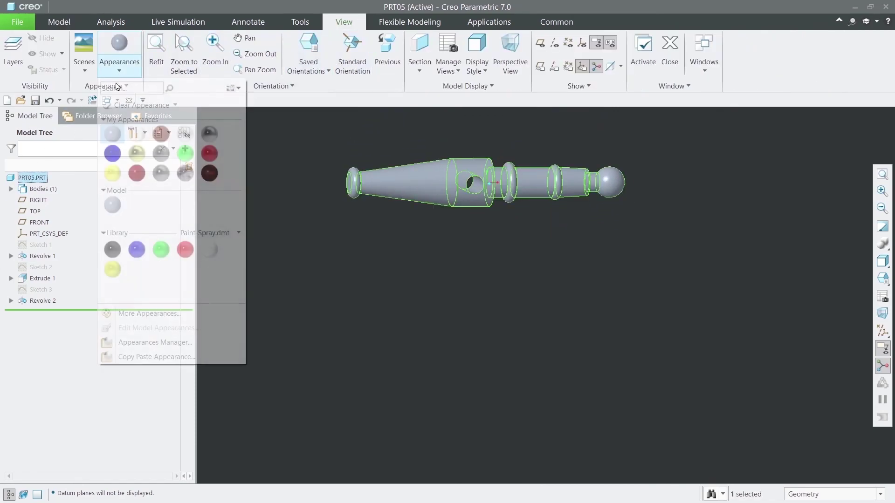
{"action": "left_click", "coordinate": [112, 174]}
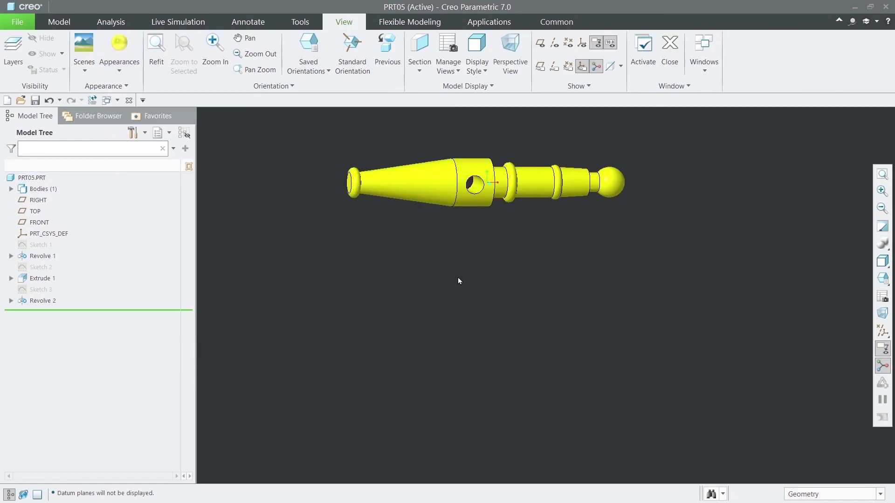
{"action": "middle_click_drag", "start_coordinate": [590, 254], "coordinate": [548, 276]}
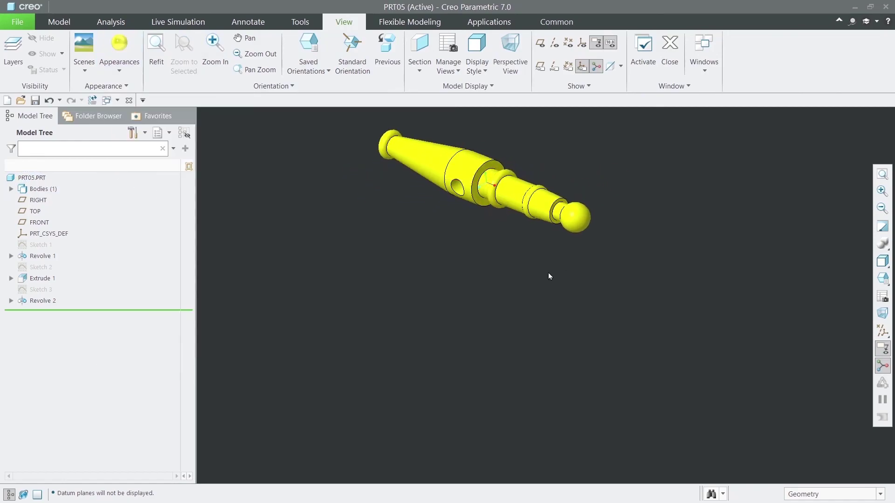
{"action": "key", "text": "ctrl+s"}
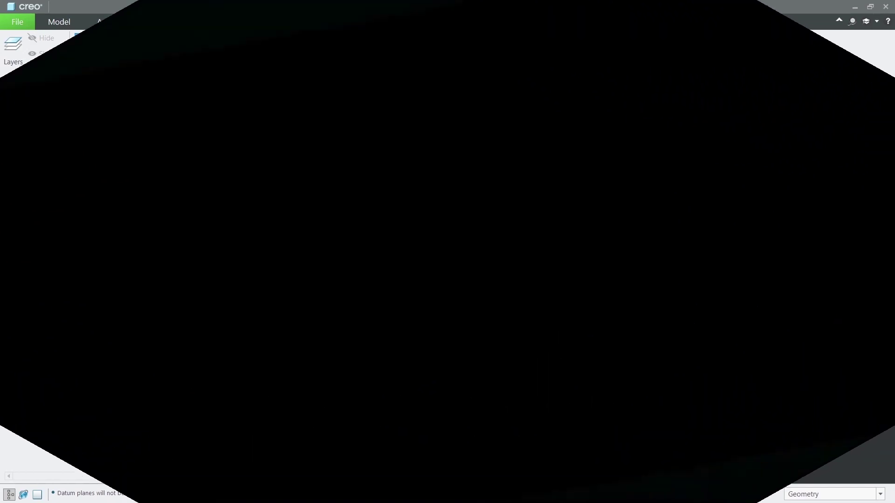